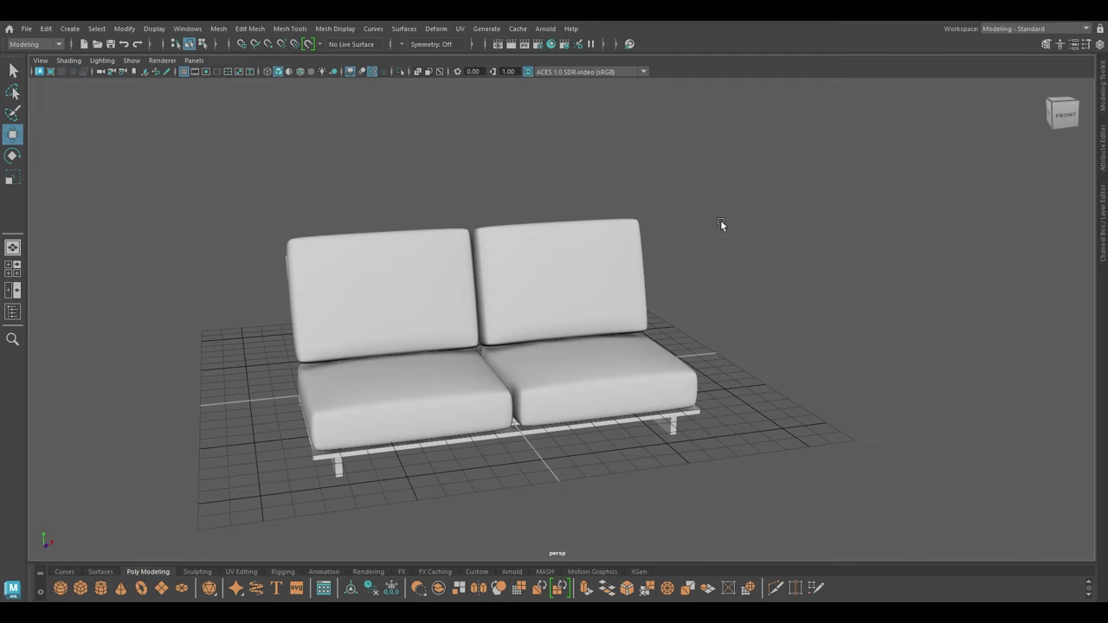
# Step: Switch the workspace from standard modeling to UV Editing
pyautogui.keyDown('alt'); pyautogui.moveTo(698, 364); pyautogui.dragTo(577, 366); pyautogui.keyUp('alt')
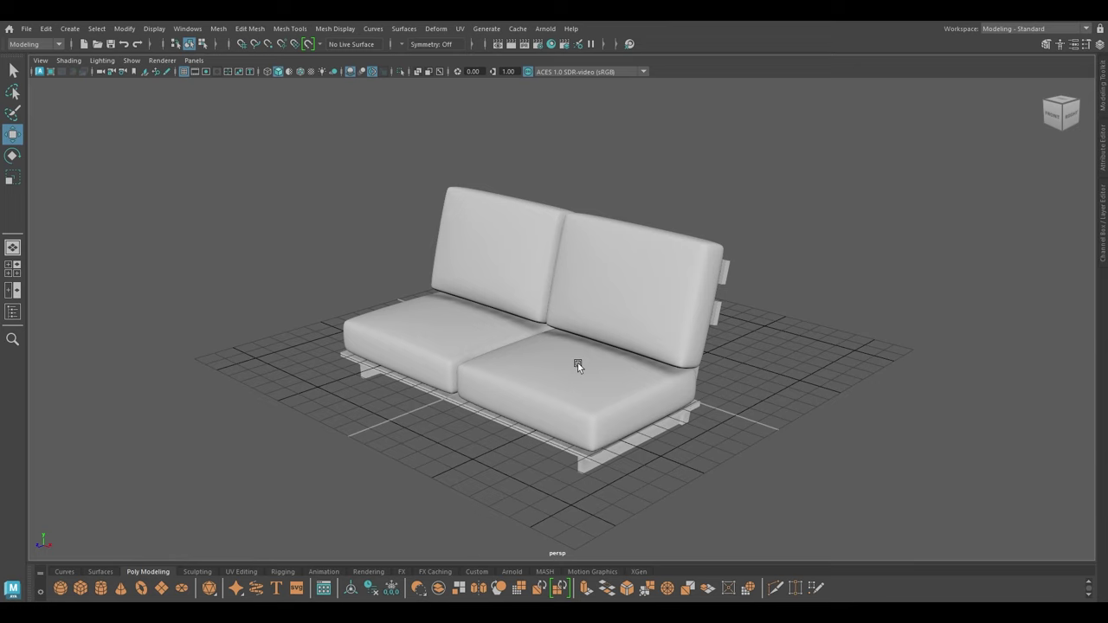
pyautogui.keyDown('alt'); pyautogui.moveTo(586, 369); pyautogui.dragTo(605, 406); pyautogui.keyUp('alt')
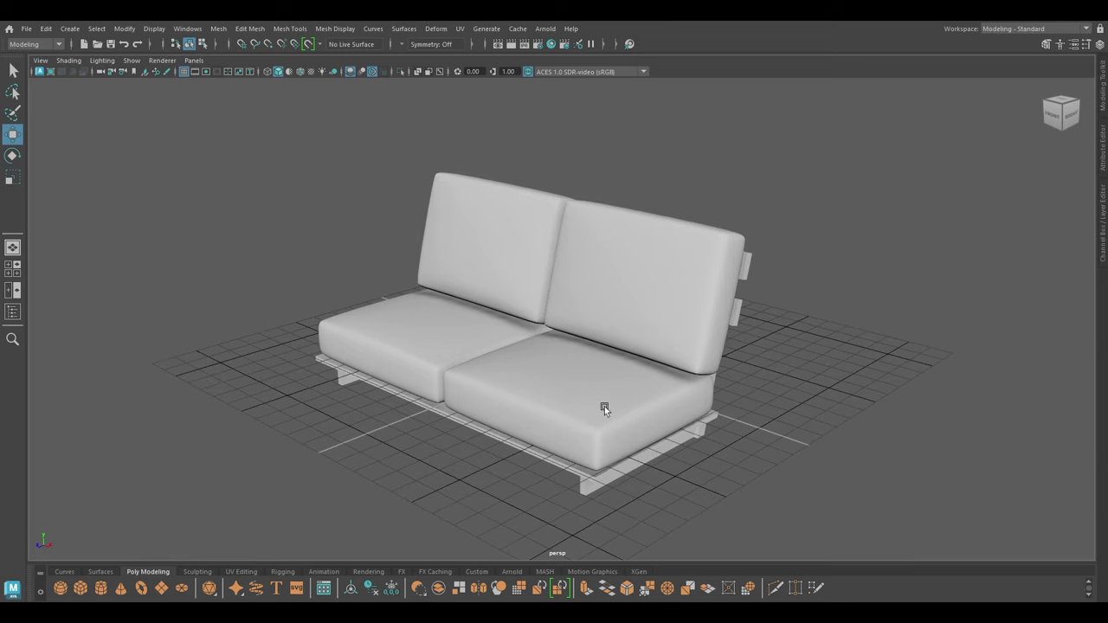
pyautogui.click(1018, 28)
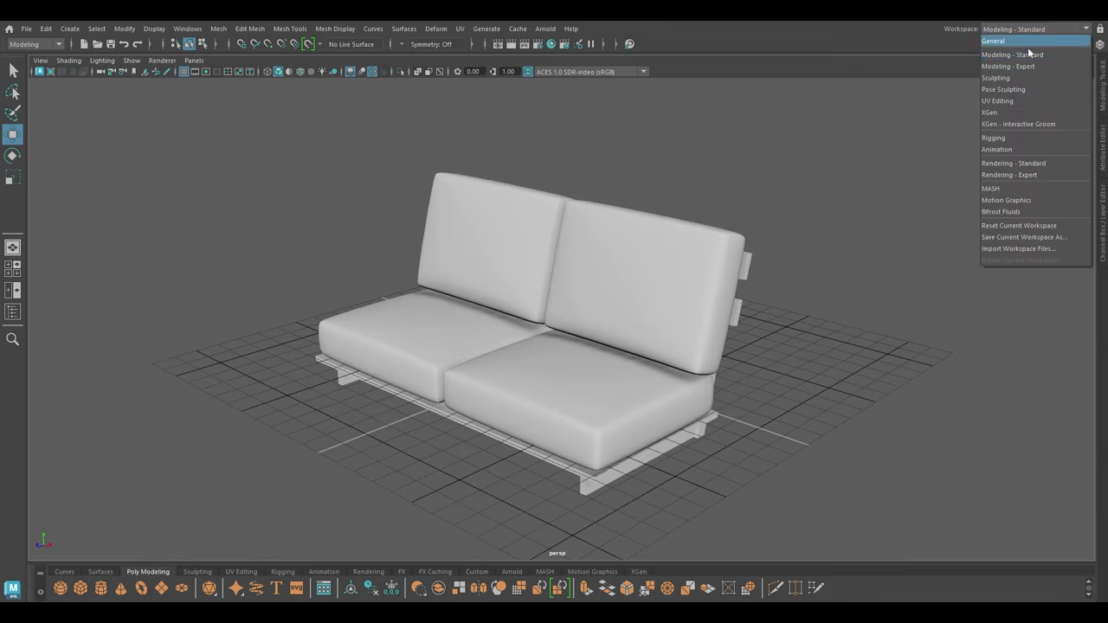
pyautogui.click(1010, 95)
# Step: Select the combined sofa mesh and display its UV layout with the checker texture on the model
pyautogui.keyDown('alt'); pyautogui.moveTo(395, 308); pyautogui.dragTo(448, 269, button='right'); pyautogui.keyUp('alt')
pyautogui.click(347, 317)
pyautogui.keyDown('alt'); pyautogui.moveTo(320, 333); pyautogui.dragTo(407, 353); pyautogui.keyUp('alt')
pyautogui.click(398, 359)
pyautogui.click(363, 363)
pyautogui.keyDown('alt'); pyautogui.moveTo(653, 410); pyautogui.dragTo(693, 326, button='right'); pyautogui.keyUp('alt')
pyautogui.keyDown('alt'); pyautogui.moveTo(701, 325); pyautogui.dragTo(702, 292, button='middle'); pyautogui.keyUp('alt')
pyautogui.keyDown('alt'); pyautogui.moveTo(363, 363); pyautogui.dragTo(460, 382); pyautogui.keyUp('alt')
pyautogui.keyDown('alt'); pyautogui.moveTo(734, 357); pyautogui.dragTo(729, 305, button='right'); pyautogui.keyUp('alt')
pyautogui.scroll(3, 729, 305)
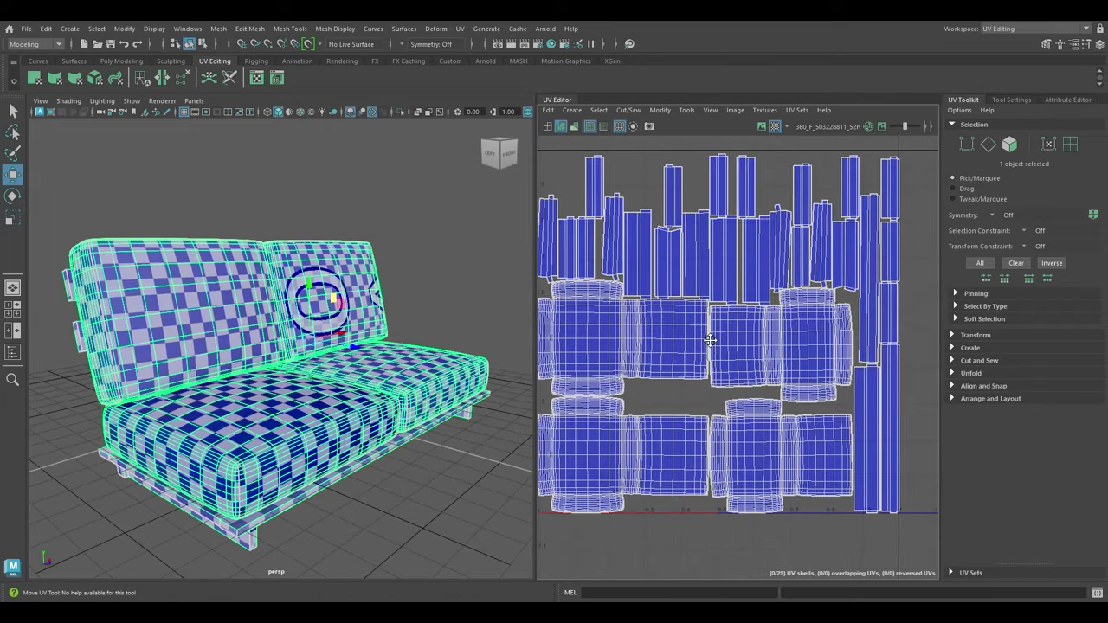
# Step: Select the four cushion UV shells to examine which cushions they belong to on the sofa
pyautogui.scroll(-3, 427, 364)
pyautogui.keyDown('alt'); pyautogui.moveTo(671, 355); pyautogui.dragTo(679, 315, button='middle'); pyautogui.keyUp('alt')
pyautogui.moveTo(679, 320); pyautogui.dragTo(629, 305, button='right')
pyautogui.click(632, 318)
pyautogui.keyDown('shift'); pyautogui.click(814, 329); pyautogui.keyUp('shift')
pyautogui.keyDown('shift'); pyautogui.click(814, 431); pyautogui.keyUp('shift')
pyautogui.keyDown('shift'); pyautogui.click(632, 421); pyautogui.keyUp('shift')
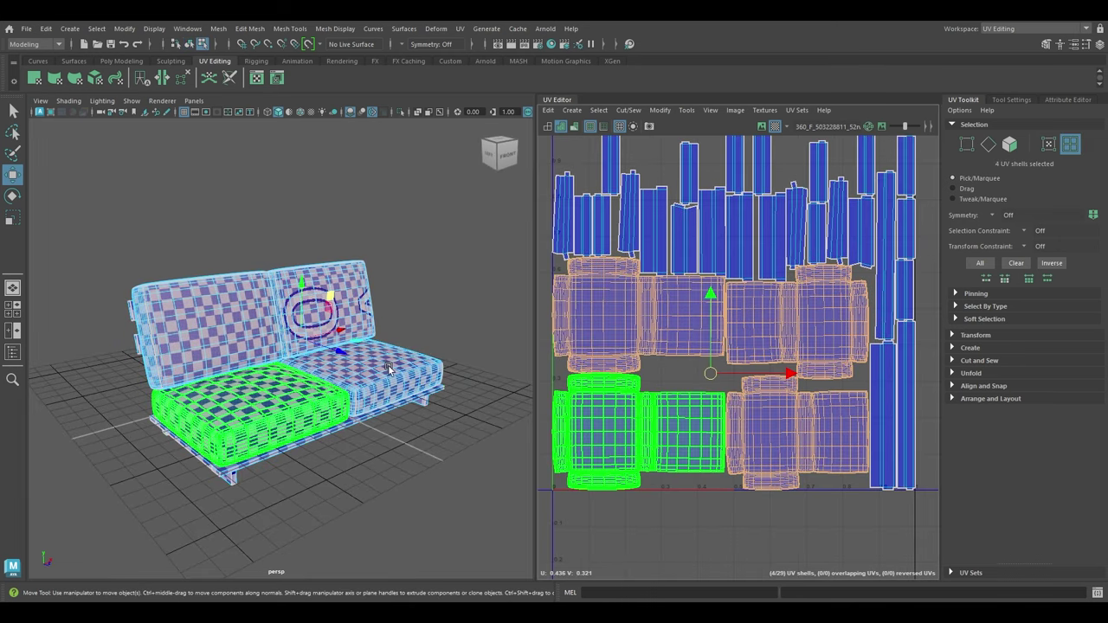
# Step: Select the narrow UV shells in groups to examine which wooden frame parts they cover
pyautogui.click(569, 220)
pyautogui.scroll(-2, 697, 229)
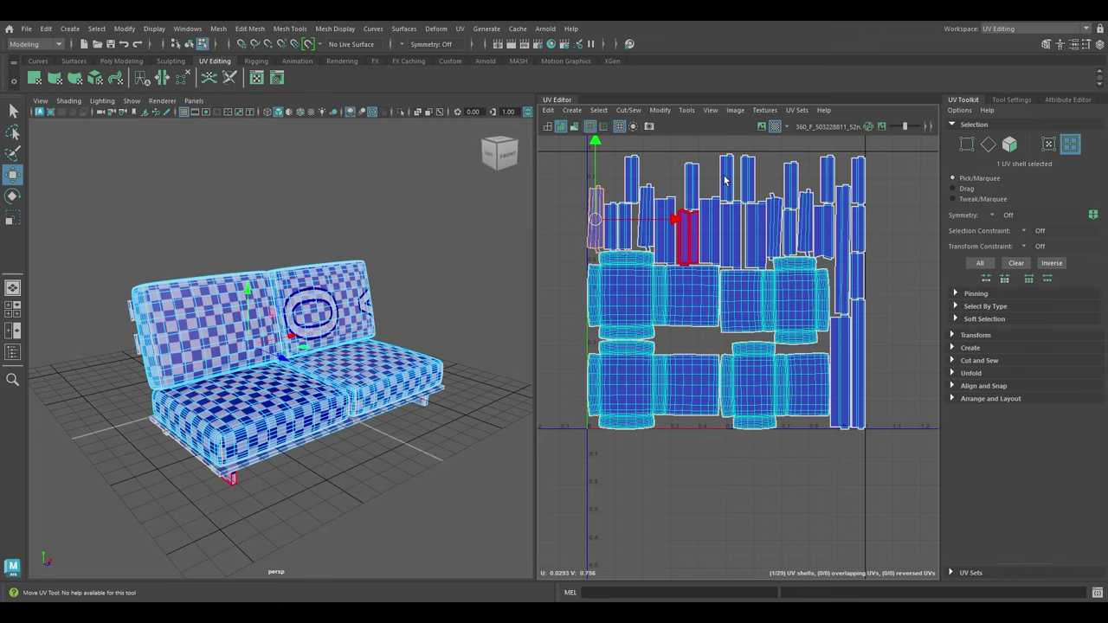
pyautogui.moveTo(898, 168); pyautogui.dragTo(573, 224)
pyautogui.moveTo(891, 316); pyautogui.dragTo(840, 374)
pyautogui.moveTo(868, 249); pyautogui.dragTo(845, 313)
# Step: Turn on the UV distortion display to examine stretching across the sofa's shells and return to the shaded UV display
pyautogui.moveTo(351, 319)
pyautogui.keyDown('alt'); pyautogui.mouseDown()
pyautogui.moveTo(460, 287)
pyautogui.moveTo(440, 316)
pyautogui.moveTo(339, 326)
pyautogui.mouseUp(); pyautogui.keyUp('alt')
pyautogui.keyDown('alt'); pyautogui.moveTo(591, 208); pyautogui.dragTo(618, 280, button='right'); pyautogui.keyUp('alt')
pyautogui.keyDown('alt'); pyautogui.moveTo(658, 223); pyautogui.dragTo(599, 279, button='middle'); pyautogui.keyUp('alt')
pyautogui.keyDown('alt'); pyautogui.moveTo(476, 313); pyautogui.dragTo(492, 307, button='middle'); pyautogui.keyUp('alt')
pyautogui.keyDown('alt'); pyautogui.moveTo(598, 245); pyautogui.dragTo(616, 227, button='middle'); pyautogui.keyUp('alt')
pyautogui.click(574, 126)
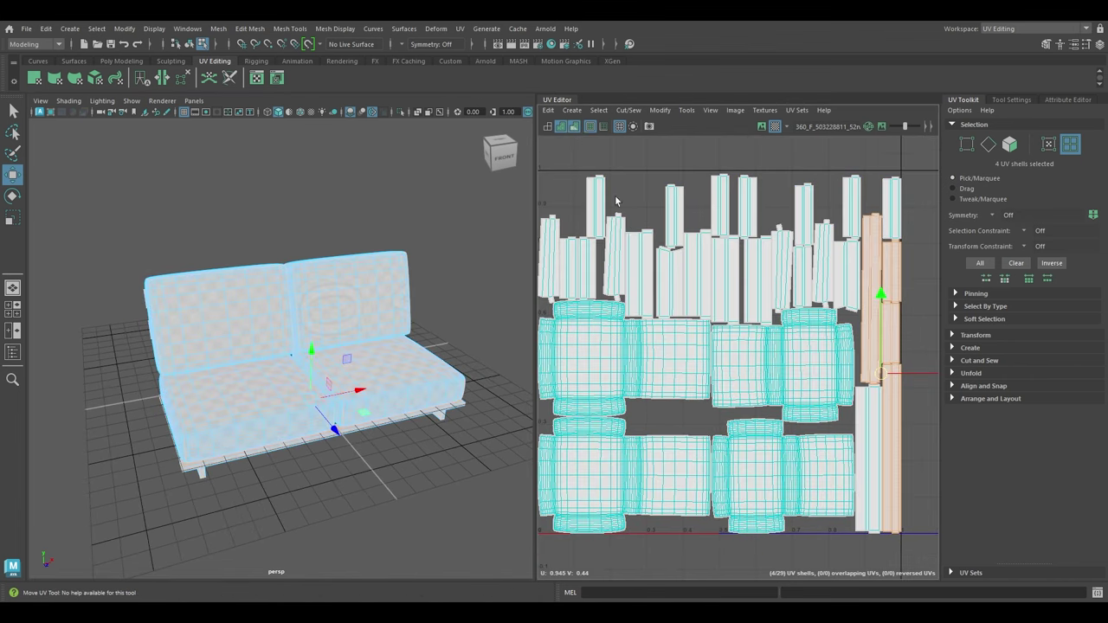
pyautogui.keyDown('alt'); pyautogui.moveTo(619, 198); pyautogui.dragTo(618, 186, button='right'); pyautogui.keyUp('alt')
pyautogui.click(563, 126)
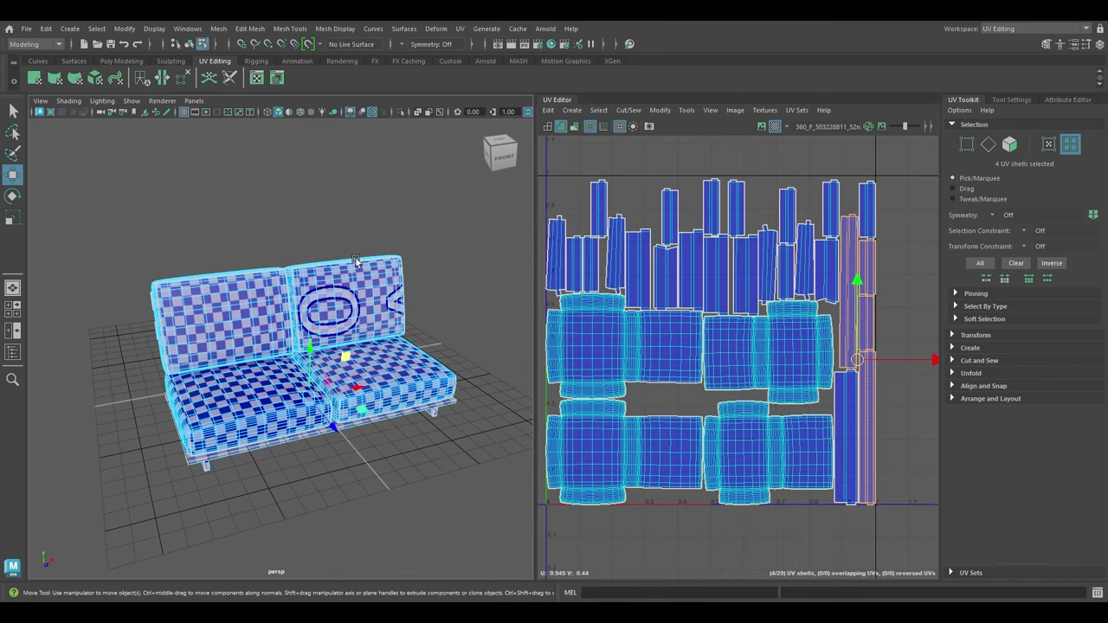
# Step: Export the whole sofa mesh as an OBJ to the Desktop, overwriting Sofa.obj
pyautogui.moveTo(346, 249); pyautogui.dragTo(446, 230, button='right')
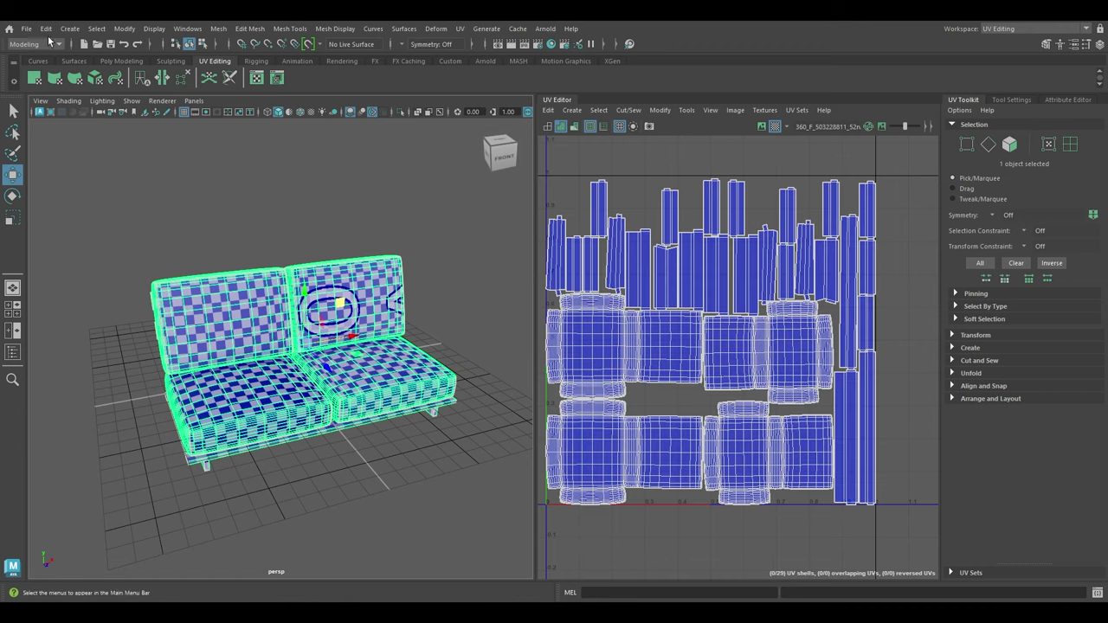
pyautogui.click(26, 28)
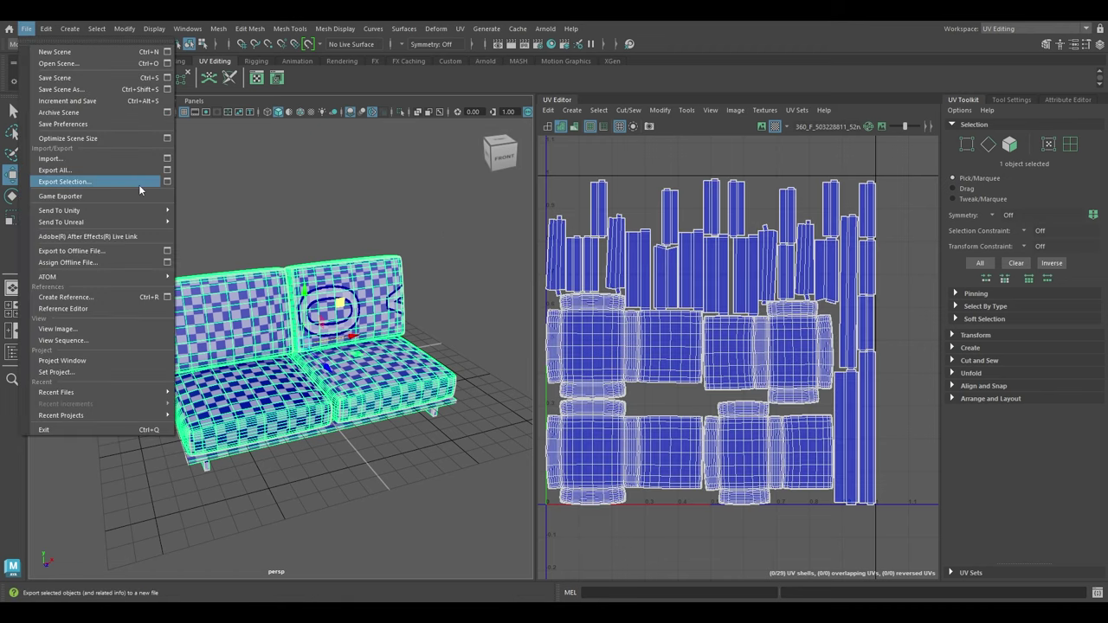
pyautogui.click(82, 182)
pyautogui.click(330, 182)
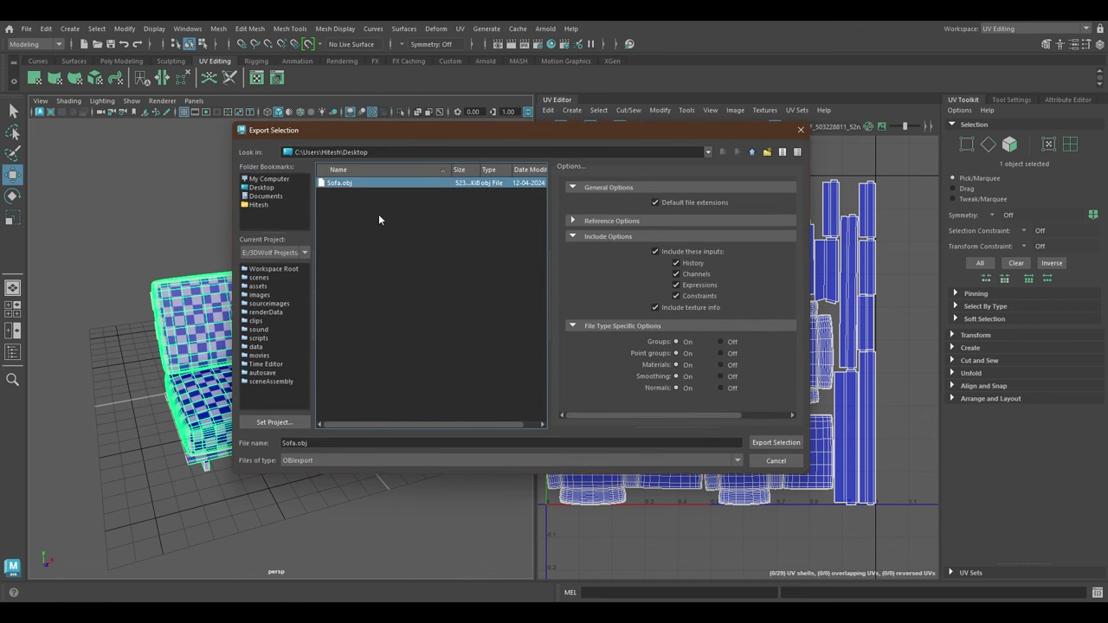
pyautogui.click(775, 442)
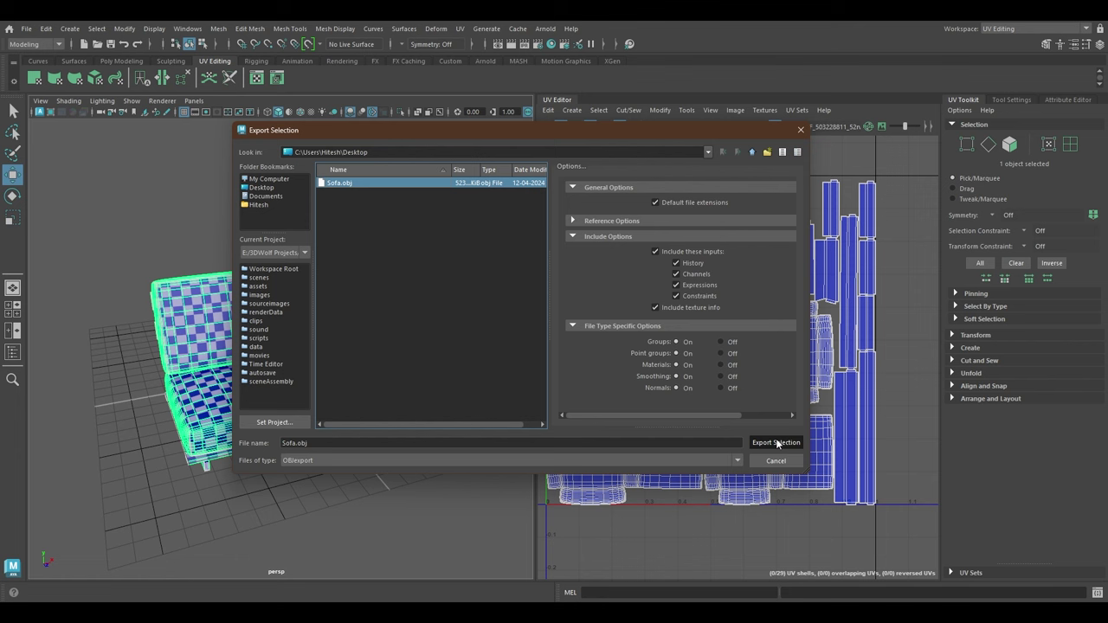
pyautogui.click(505, 320)
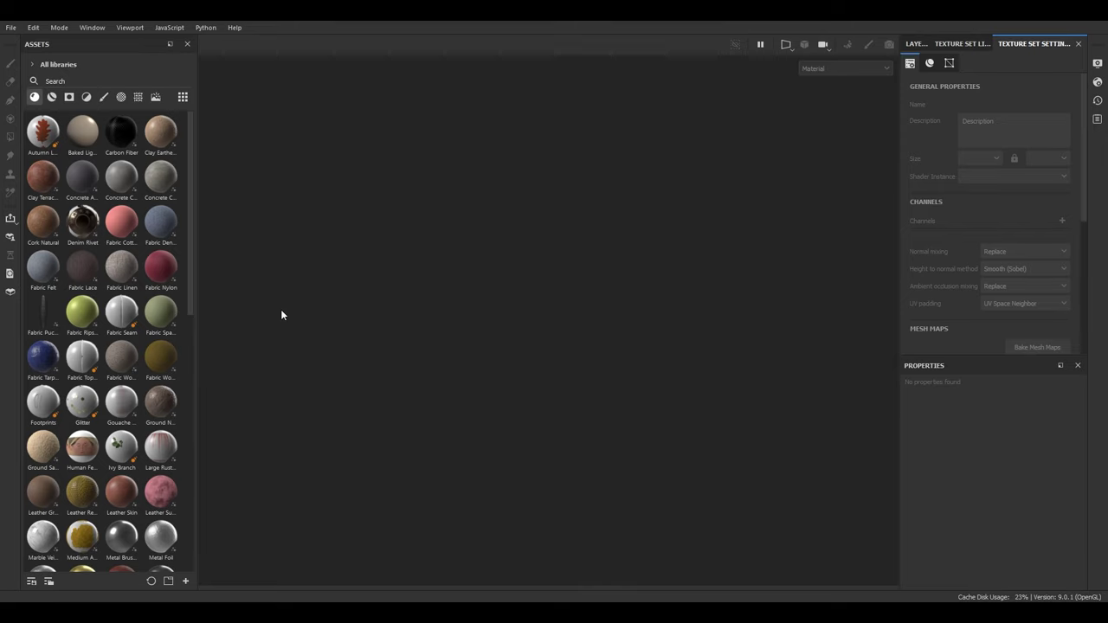
# Step: Switch to Substance 3D Painter and create a new project from Sofa.obj with the default project settings
pyautogui.hotkey('ctrl', 'n')
pyautogui.click(672, 179)
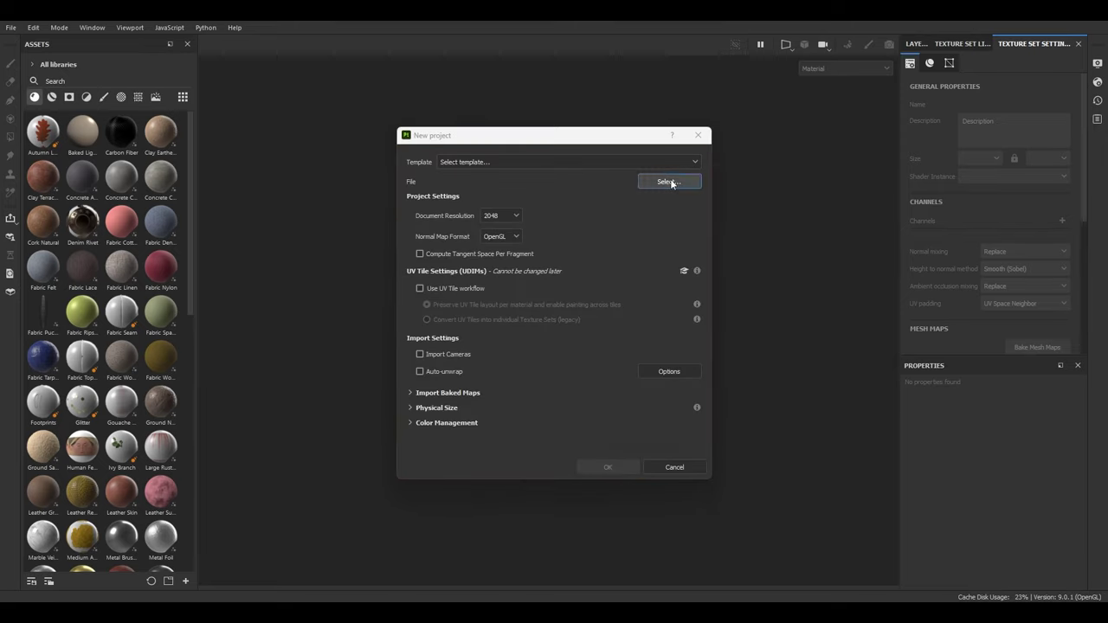
pyautogui.doubleClick(530, 260)
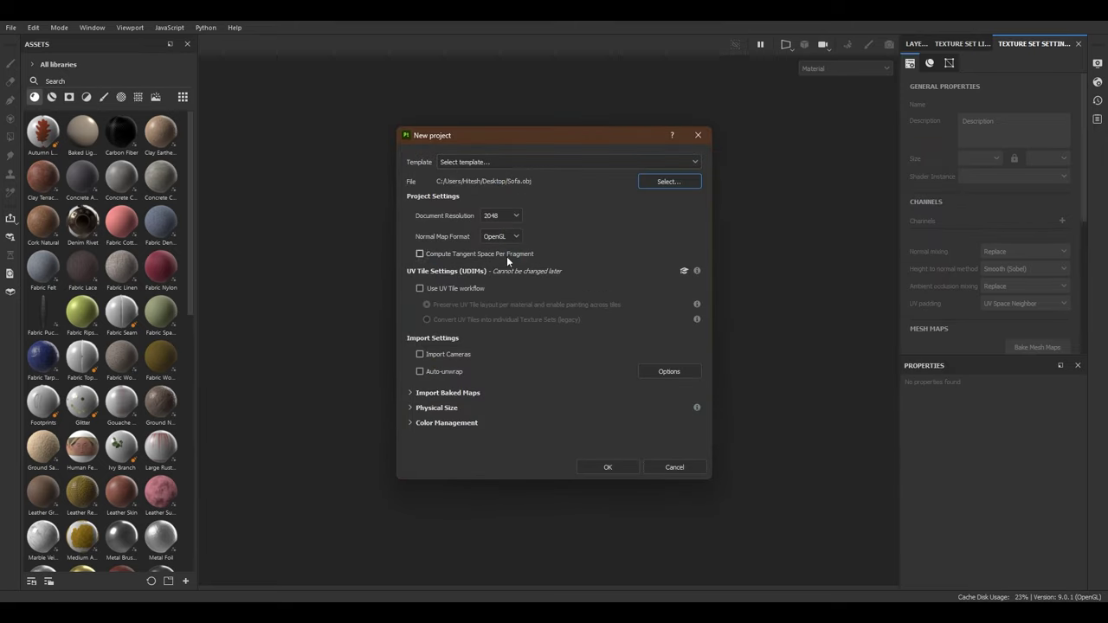
pyautogui.moveTo(476, 137); pyautogui.dragTo(423, 123)
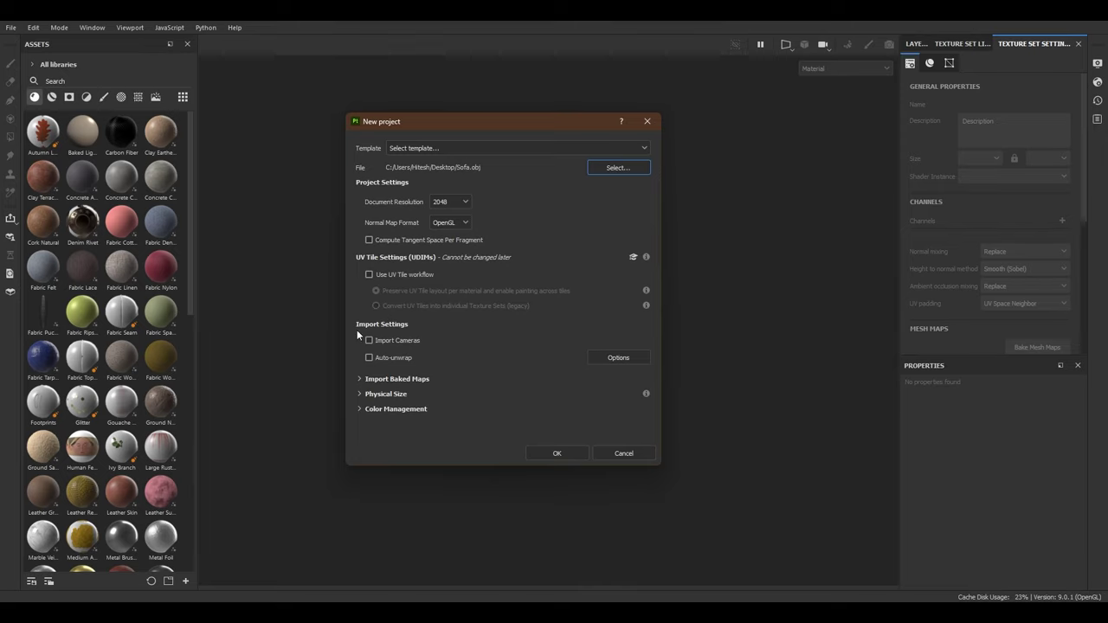
pyautogui.click(540, 452)
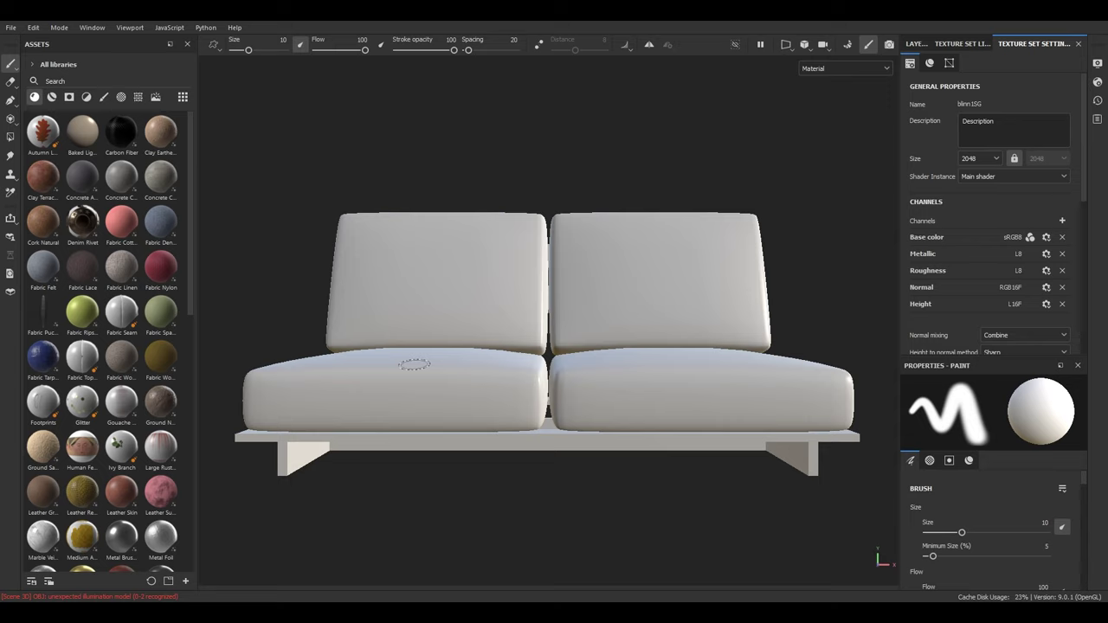
# Step: Rename the blinn1SG texture set to Sofa
pyautogui.keyDown('alt'); pyautogui.moveTo(479, 456); pyautogui.dragTo(463, 315, button='right'); pyautogui.keyUp('alt')
pyautogui.keyDown('alt'); pyautogui.moveTo(463, 315); pyautogui.dragTo(519, 353); pyautogui.keyUp('alt')
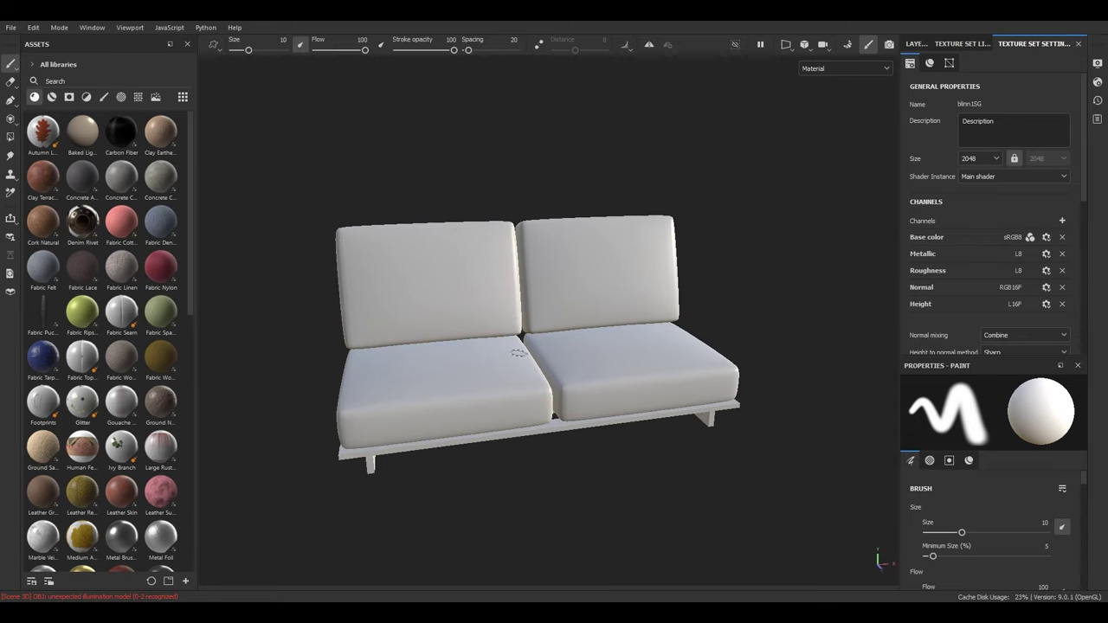
pyautogui.click(962, 44)
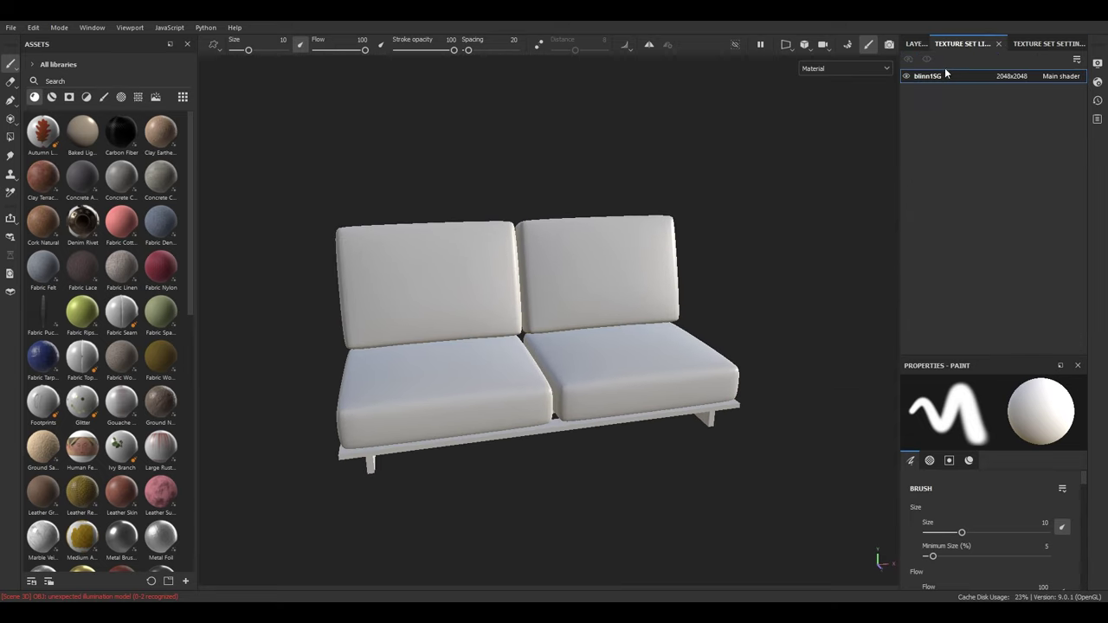
pyautogui.doubleClick(926, 76)
pyautogui.write('Sofa')
# Step: Set up mesh map baking with the low poly mesh used as the high poly mesh and Supersampling 16x antialiasing
pyautogui.click(1046, 45)
pyautogui.scroll(-5, 979, 109)
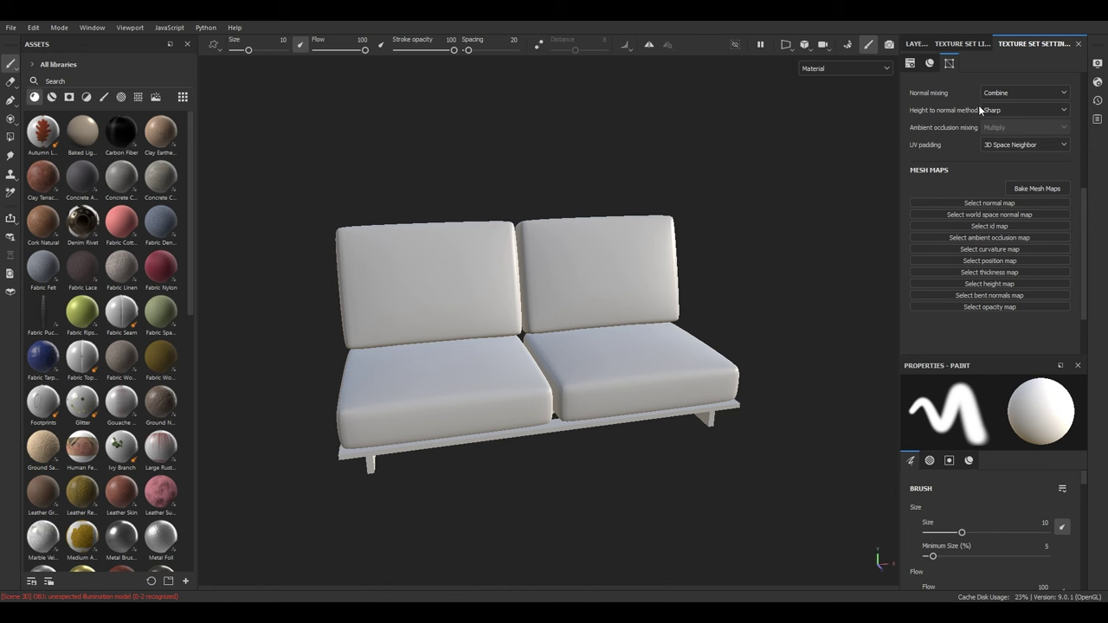
pyautogui.click(1036, 188)
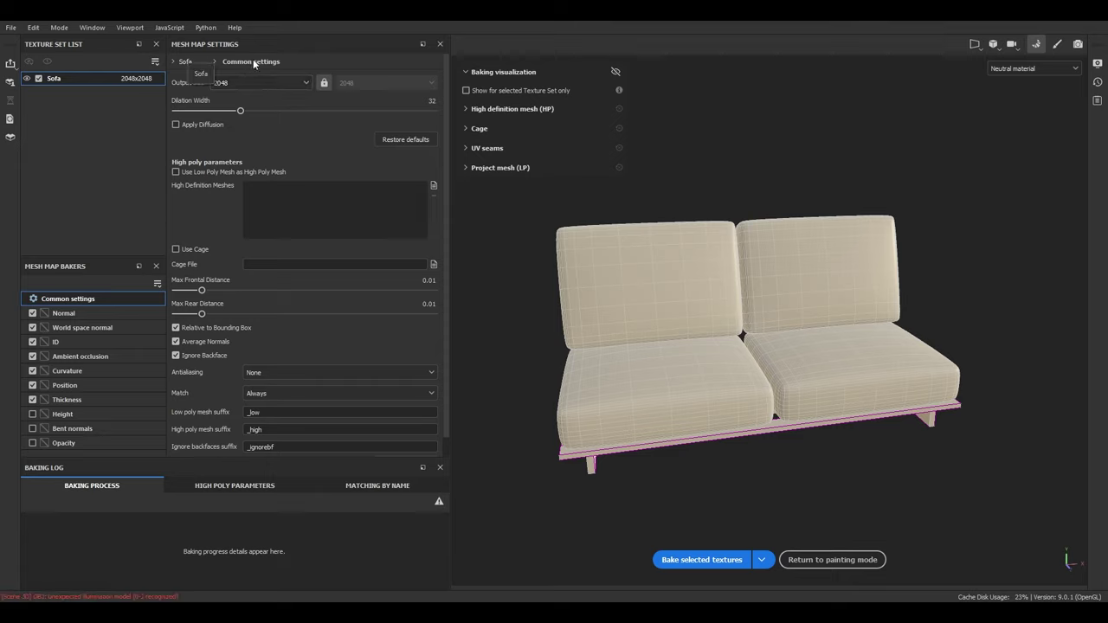
pyautogui.click(212, 174)
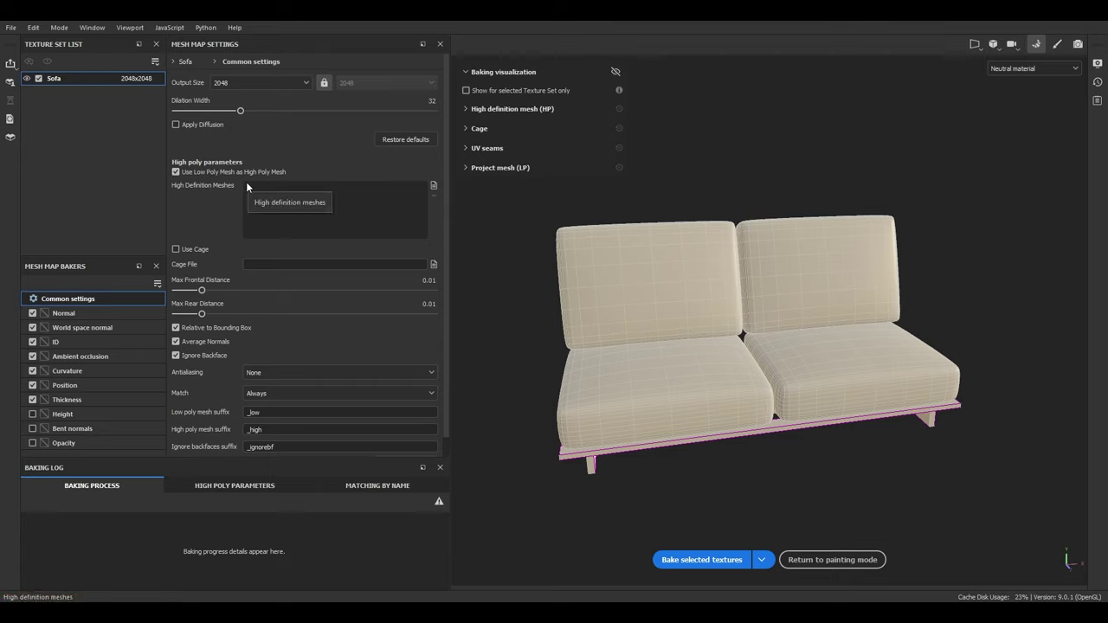
pyautogui.click(277, 374)
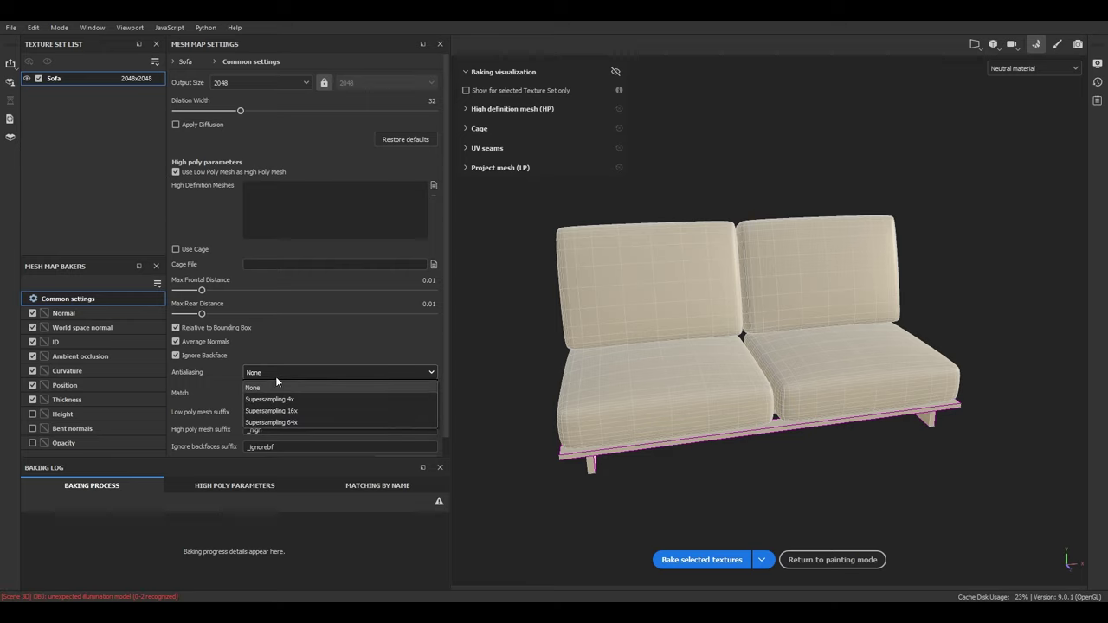
pyautogui.click(290, 412)
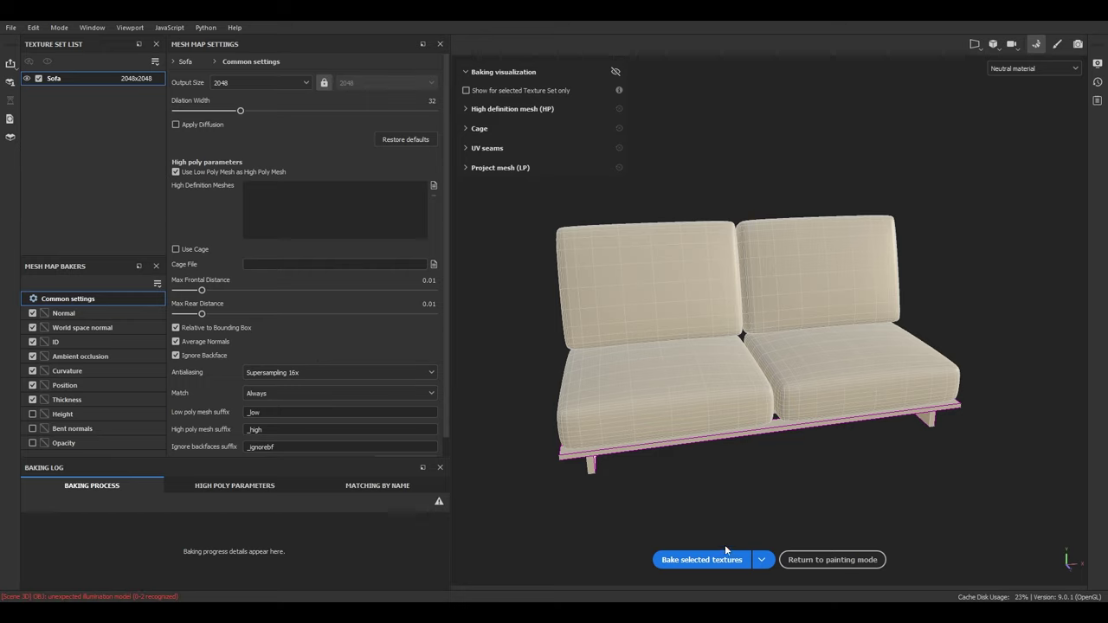
# Step: Bake the selected mesh maps for the Sofa texture set and return to painting mode to examine the model
pyautogui.click(697, 560)
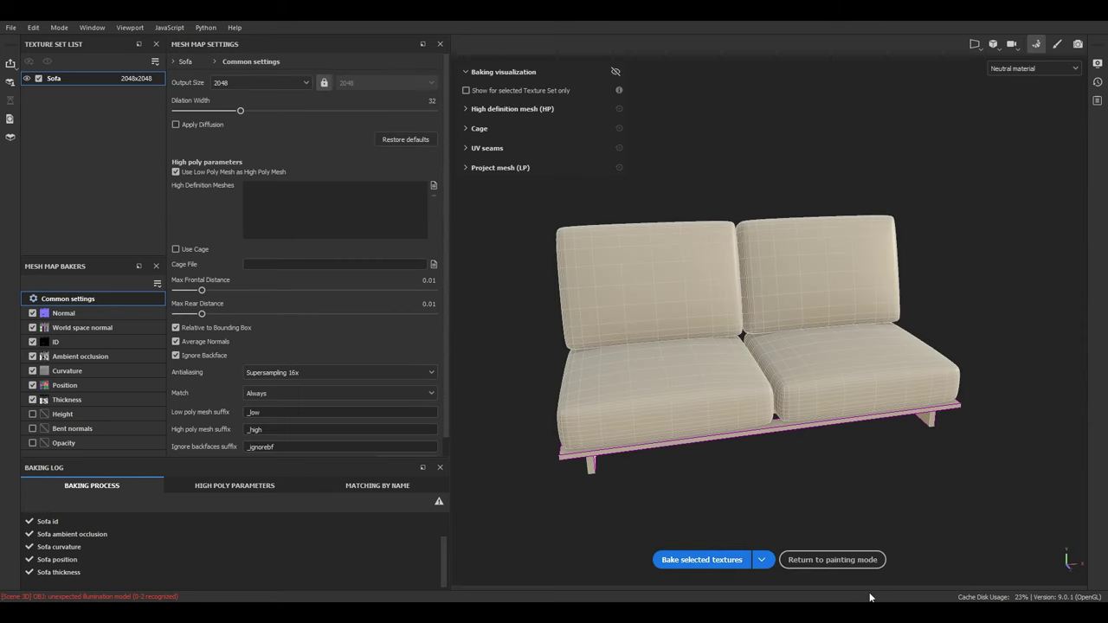
pyautogui.click(832, 560)
pyautogui.keyDown('alt'); pyautogui.moveTo(547, 318); pyautogui.dragTo(716, 256); pyautogui.keyUp('alt')
pyautogui.keyDown('alt'); pyautogui.moveTo(511, 303); pyautogui.dragTo(169, 386); pyautogui.keyUp('alt')
pyautogui.keyDown('alt'); pyautogui.moveTo(441, 403); pyautogui.dragTo(360, 364, button='middle'); pyautogui.keyUp('alt')
pyautogui.scroll(-2, 361, 363)
pyautogui.keyDown('alt'); pyautogui.moveTo(447, 318); pyautogui.dragTo(488, 312, button='middle'); pyautogui.keyUp('alt')
pyautogui.keyDown('alt'); pyautogui.moveTo(529, 390); pyautogui.dragTo(502, 367); pyautogui.keyUp('alt')
# Step: Delete the default Layer 1 from the layer stack
pyautogui.click(919, 43)
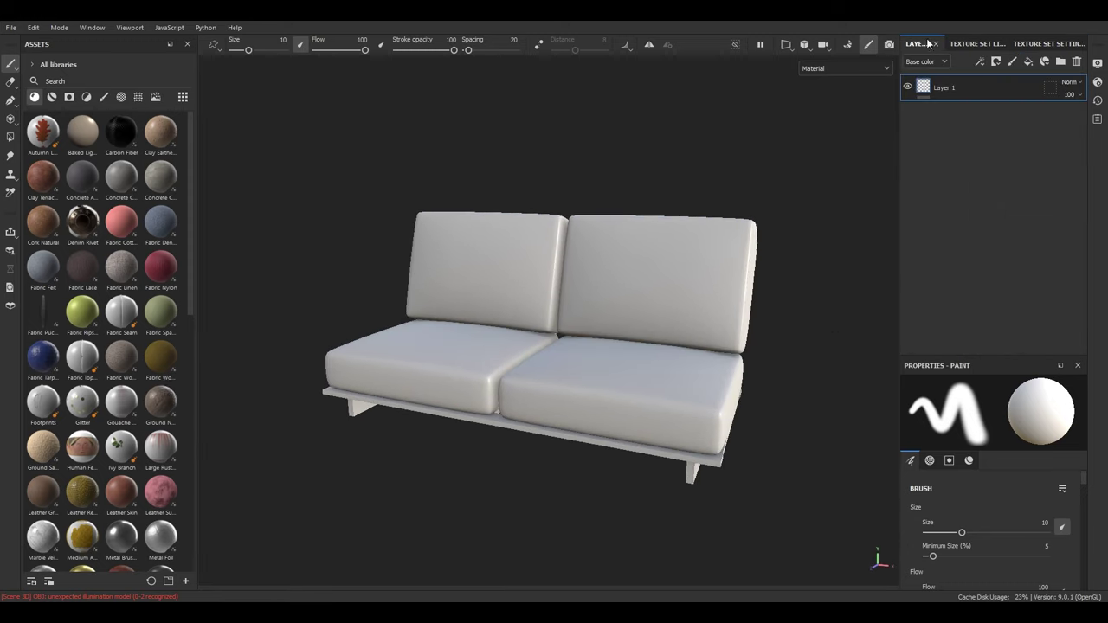
pyautogui.keyDown('alt'); pyautogui.moveTo(742, 203); pyautogui.dragTo(702, 195); pyautogui.keyUp('alt')
pyautogui.click(1076, 62)
pyautogui.keyDown('alt'); pyautogui.moveTo(706, 209); pyautogui.dragTo(625, 221, button='middle'); pyautogui.keyUp('alt')
pyautogui.keyDown('alt'); pyautogui.moveTo(625, 221); pyautogui.dragTo(630, 246, button='right'); pyautogui.keyUp('alt')
pyautogui.keyDown('alt'); pyautogui.moveTo(630, 247); pyautogui.dragTo(658, 236, button='middle'); pyautogui.keyUp('alt')
# Step: Add the Wood Plain material from the asset library to the layer stack as a fill layer
pyautogui.scroll(-10, 121, 329)
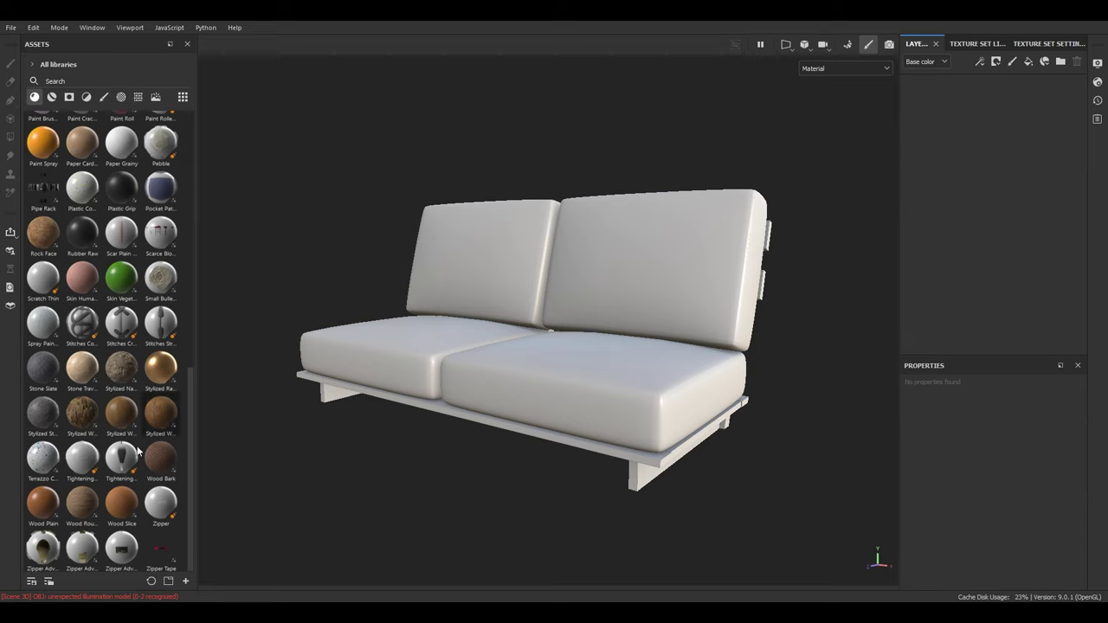
pyautogui.moveTo(29, 518)
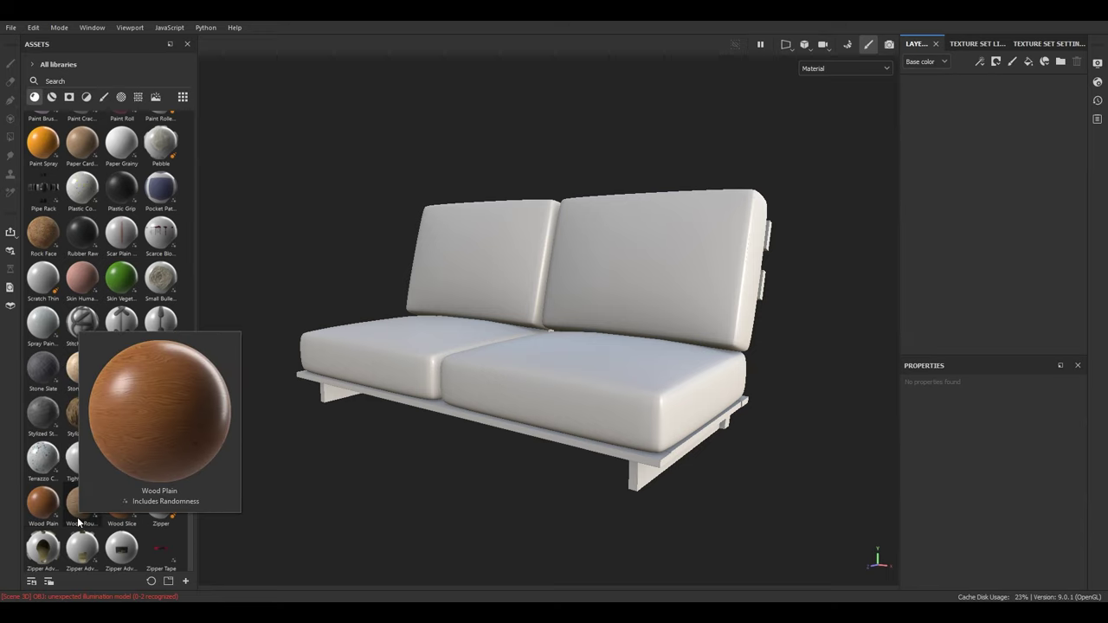
pyautogui.moveTo(127, 514)
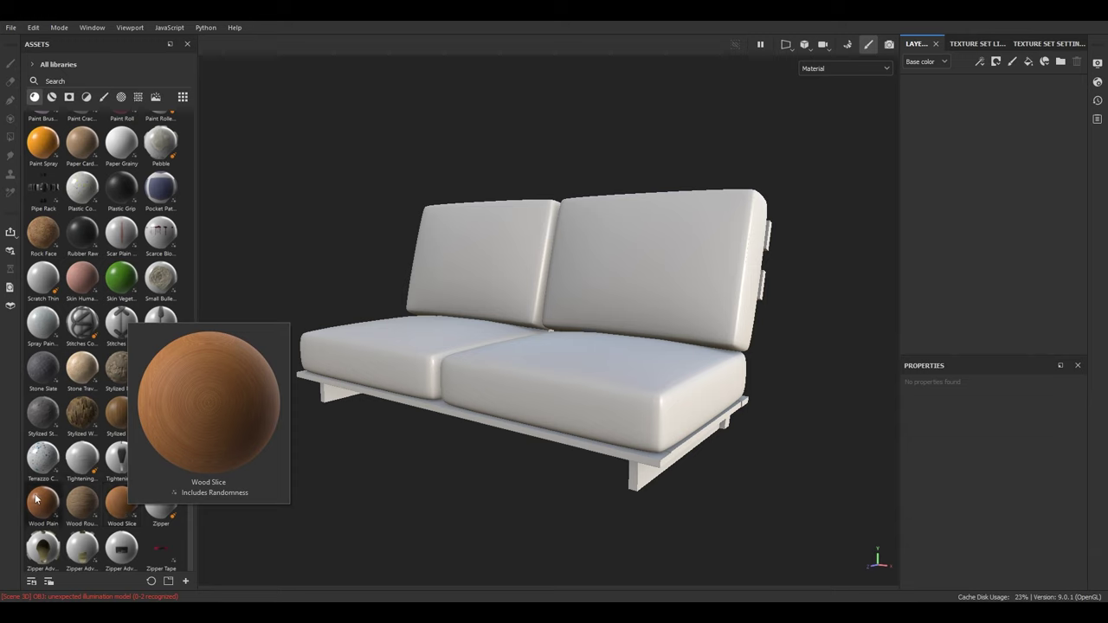
pyautogui.moveTo(37, 504); pyautogui.dragTo(987, 193)
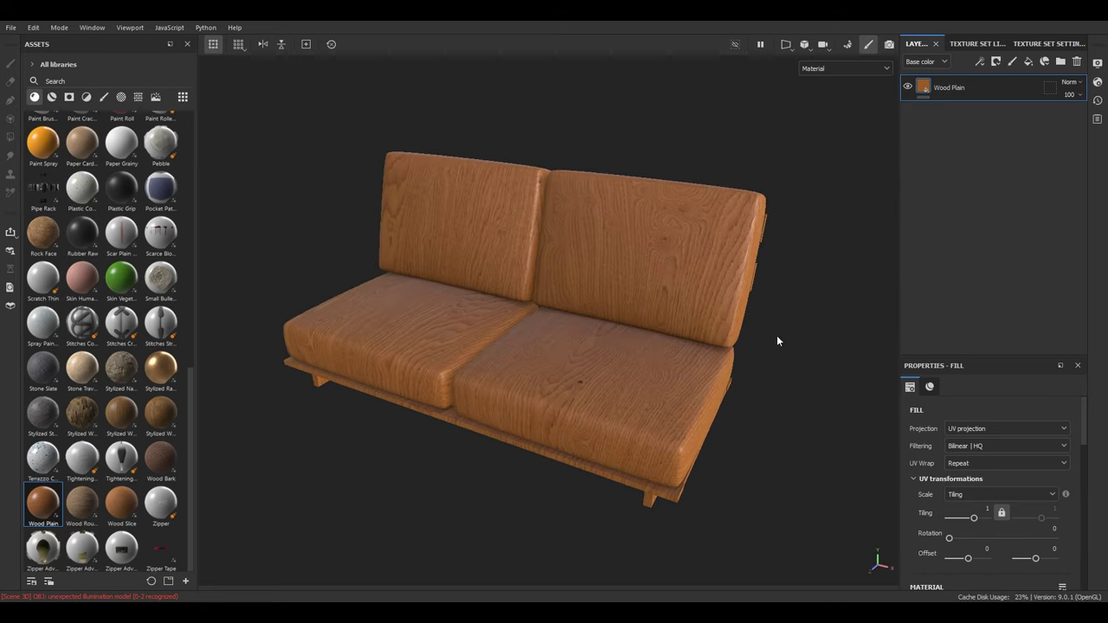
# Step: Set the Wood Plain fill layer's UV rotation to 90 and inspect the grain on the sofa's back frame
pyautogui.keyDown('alt'); pyautogui.moveTo(777, 337); pyautogui.dragTo(558, 352); pyautogui.keyUp('alt')
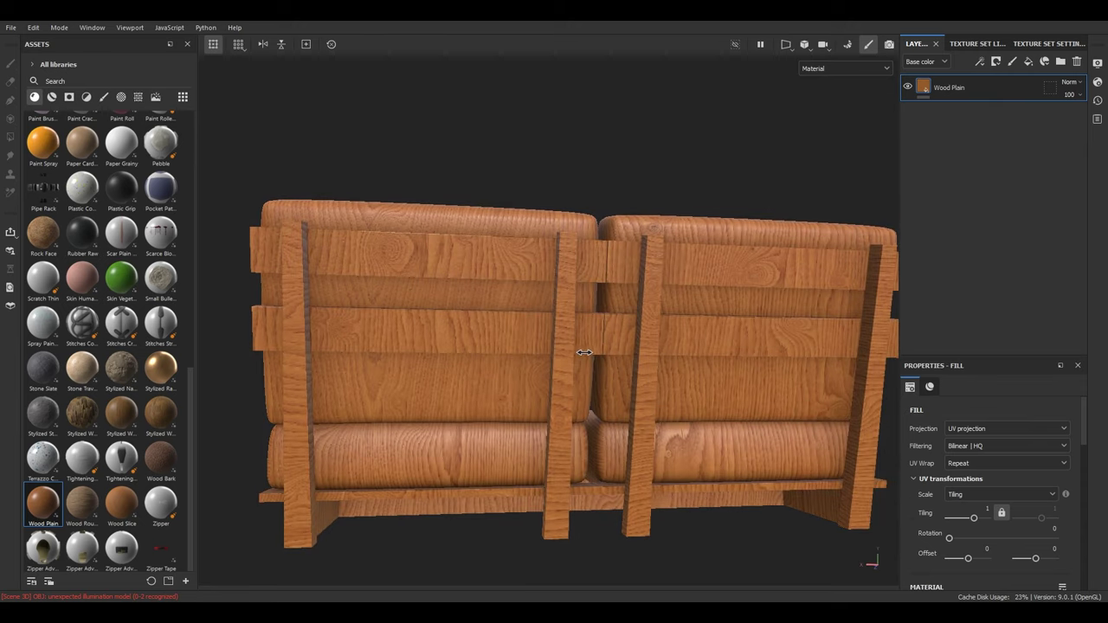
pyautogui.moveTo(650, 356)
pyautogui.keyDown('alt'); pyautogui.mouseDown()
pyautogui.moveTo(631, 376)
pyautogui.moveTo(446, 262)
pyautogui.moveTo(574, 328)
pyautogui.moveTo(529, 296)
pyautogui.mouseUp(); pyautogui.keyUp('alt')
pyautogui.keyDown('alt'); pyautogui.moveTo(459, 271); pyautogui.dragTo(484, 281); pyautogui.keyUp('alt')
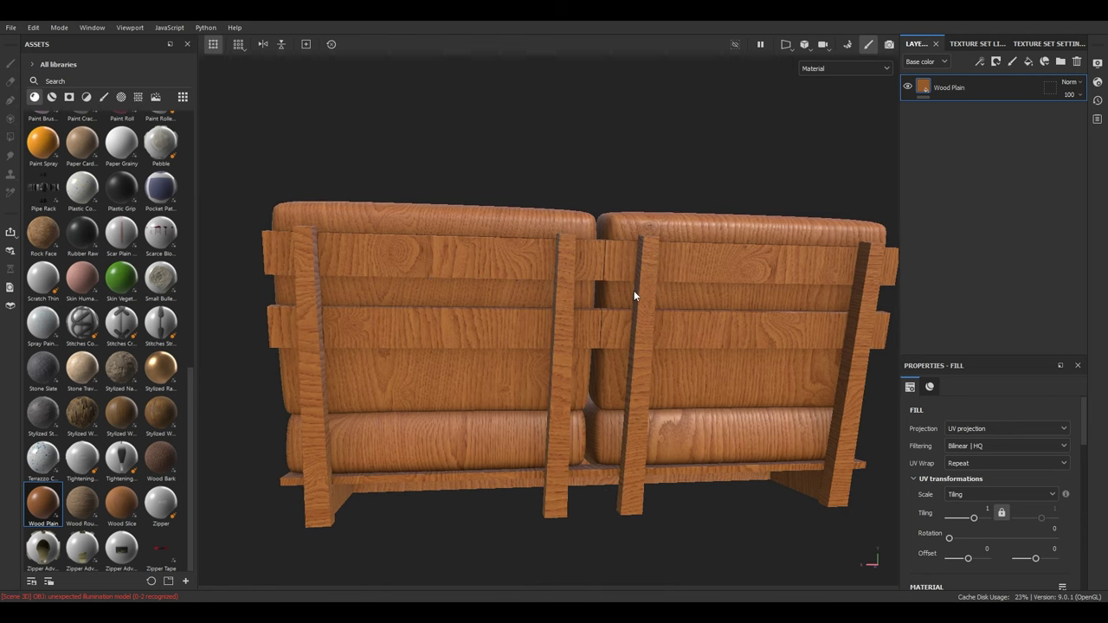
pyautogui.keyDown('alt'); pyautogui.moveTo(635, 297); pyautogui.dragTo(438, 262); pyautogui.keyUp('alt')
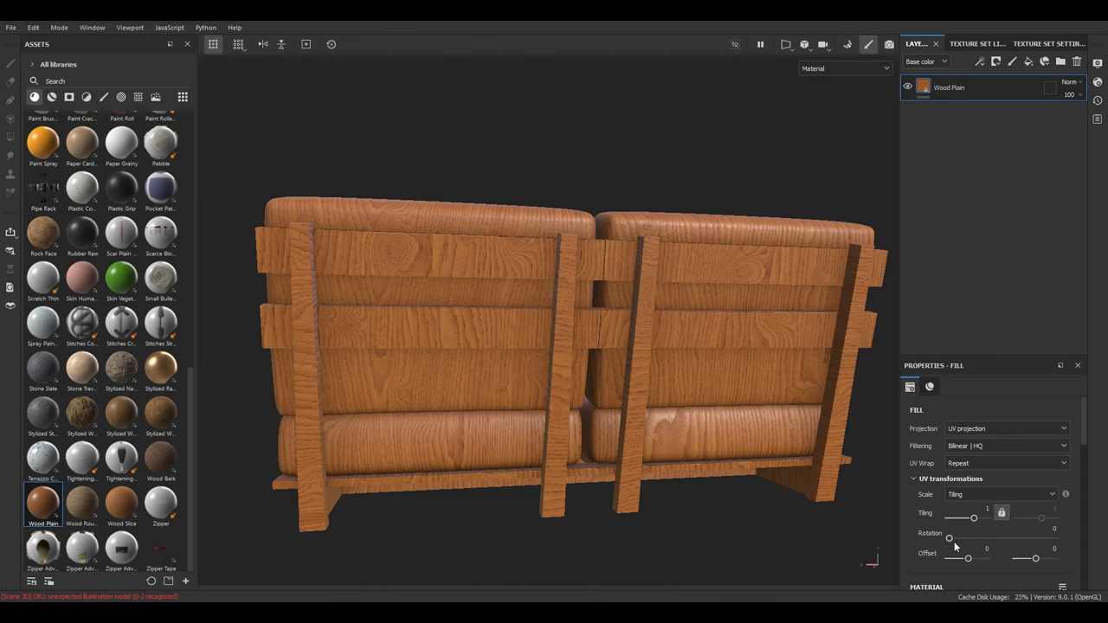
pyautogui.scroll(-1, 965, 520)
pyautogui.moveTo(950, 503); pyautogui.dragTo(966, 503)
pyautogui.click(1050, 495)
pyautogui.write('90')
pyautogui.press('Return')
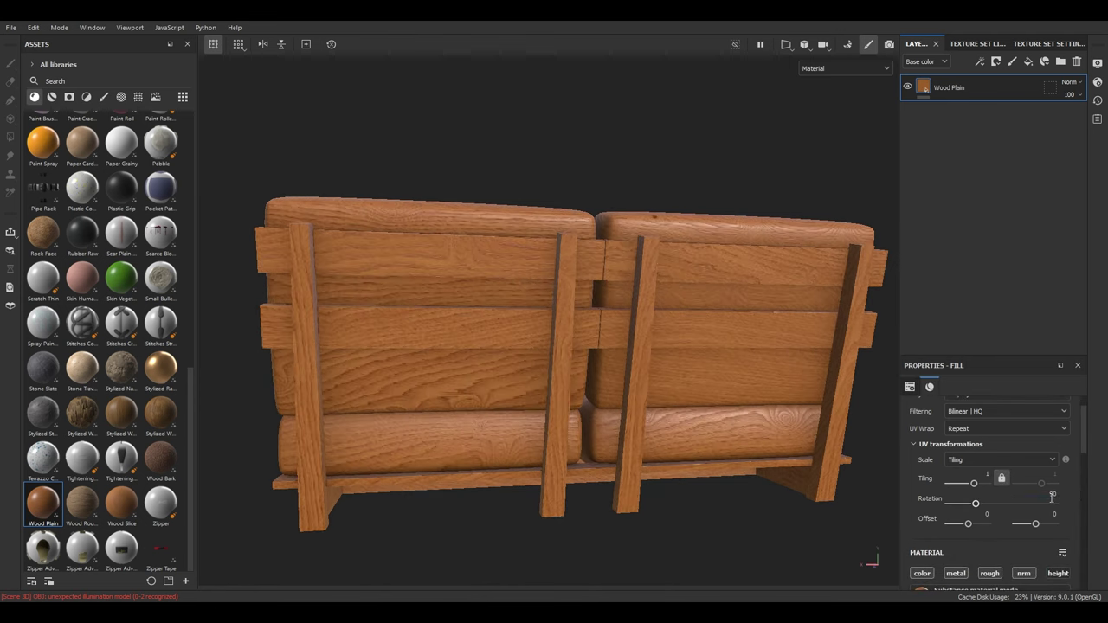
pyautogui.moveTo(588, 308)
pyautogui.keyDown('alt'); pyautogui.mouseDown()
pyautogui.moveTo(594, 292)
pyautogui.moveTo(657, 302)
pyautogui.moveTo(594, 317)
pyautogui.moveTo(606, 317)
pyautogui.mouseUp(); pyautogui.keyUp('alt')
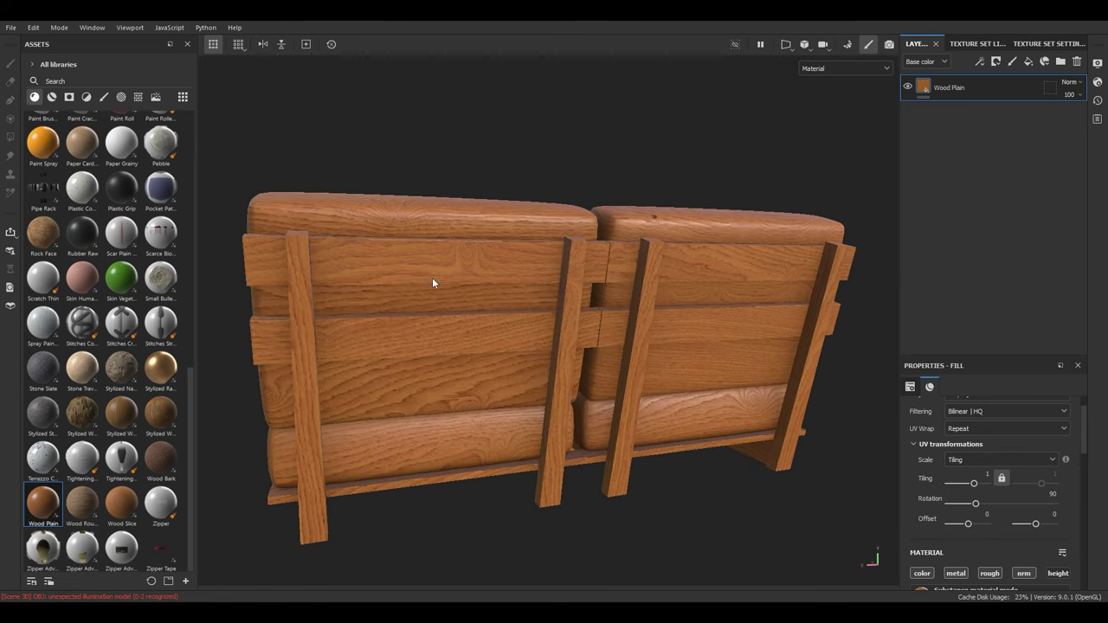
# Step: Set the Wood Plain fill layer's UV tiling to 3 and enlarge the properties area around its material parameters
pyautogui.scroll(2, 989, 470)
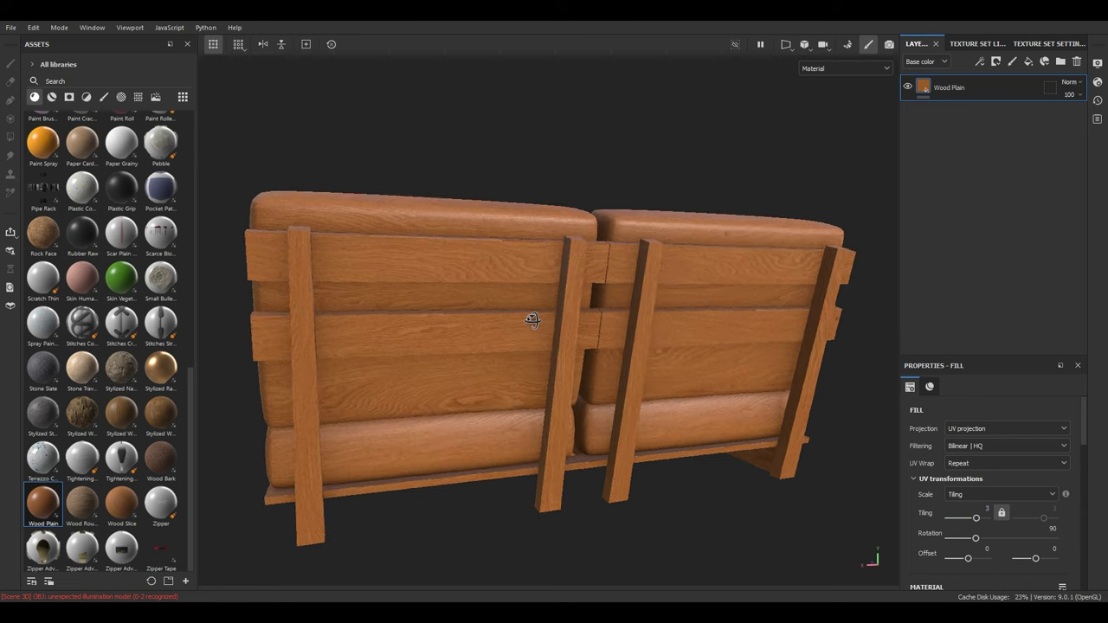
pyautogui.keyDown('alt'); pyautogui.moveTo(525, 321); pyautogui.dragTo(502, 333); pyautogui.keyUp('alt')
pyautogui.scroll(-5, 1056, 494)
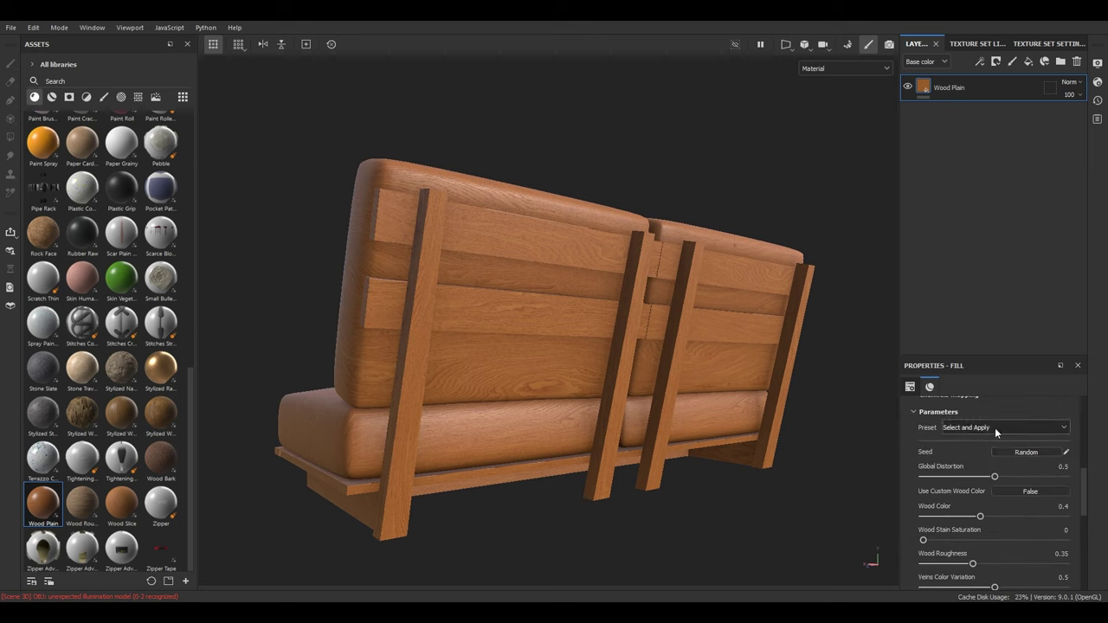
pyautogui.moveTo(970, 354); pyautogui.dragTo(970, 283)
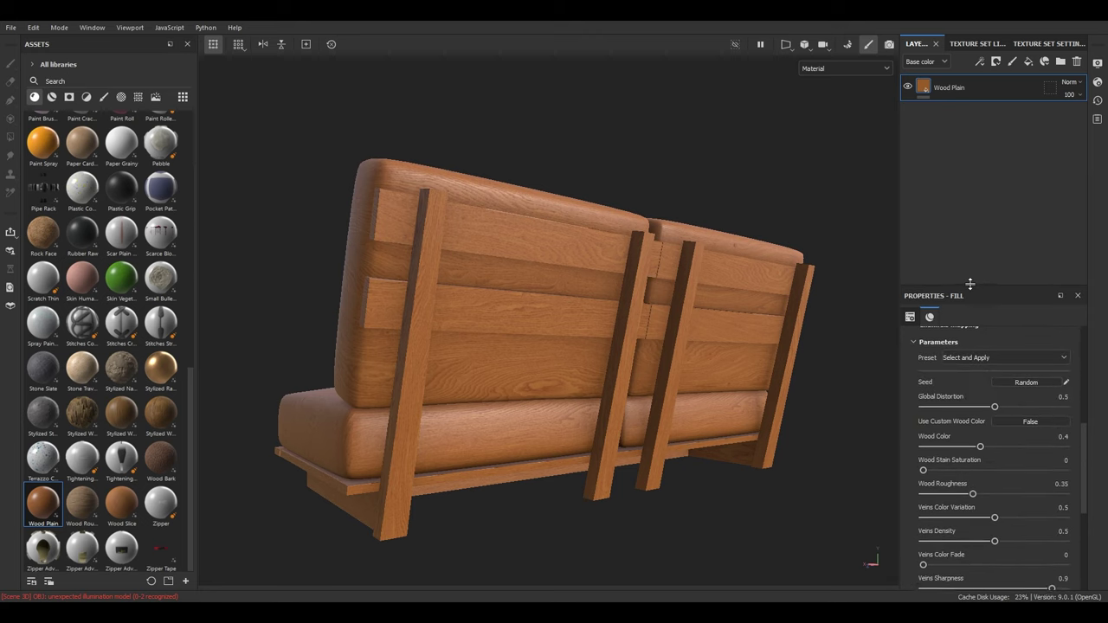
pyautogui.scroll(1, 970, 400)
# Step: Try the Light Wood Type, Dark Ribbed Wood Type and Warm Wood Type presets on the Wood Plain layer
pyautogui.click(968, 391)
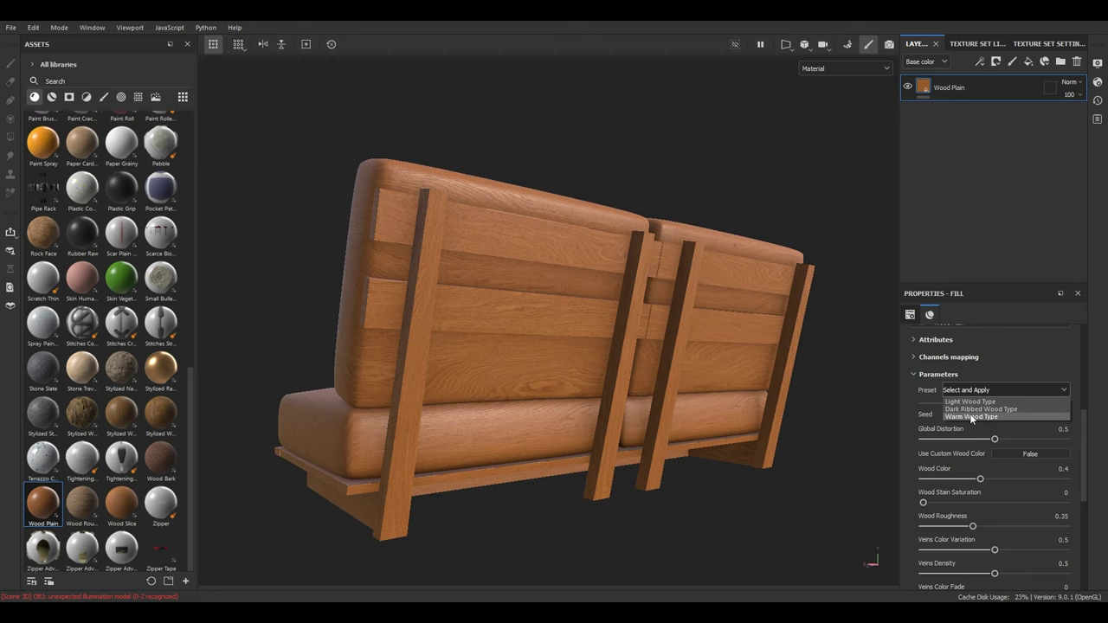
pyautogui.click(968, 401)
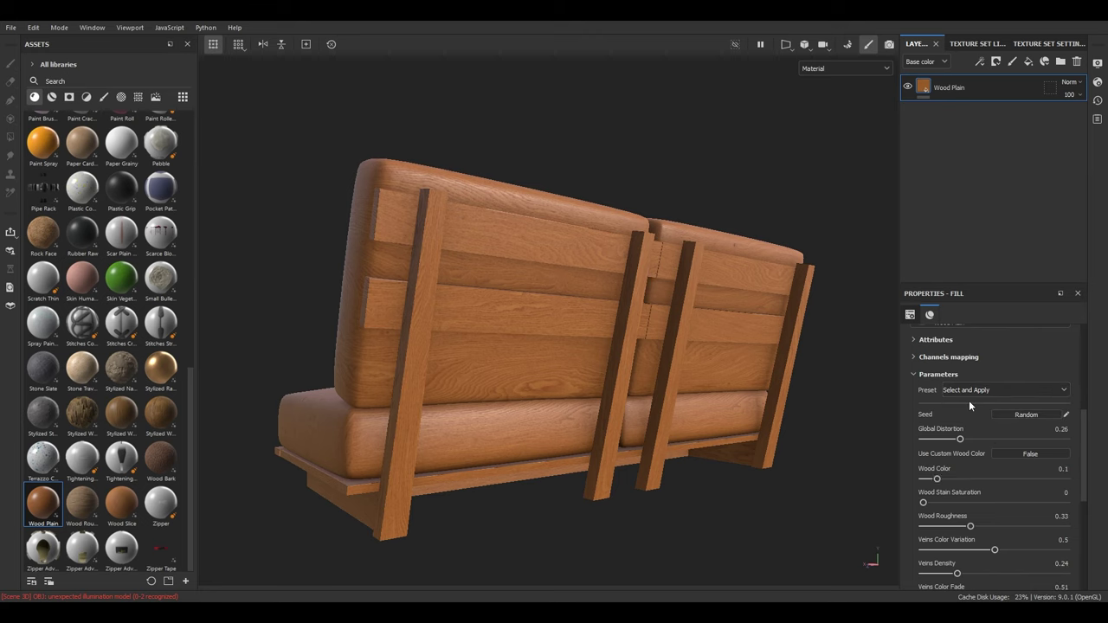
pyautogui.click(968, 390)
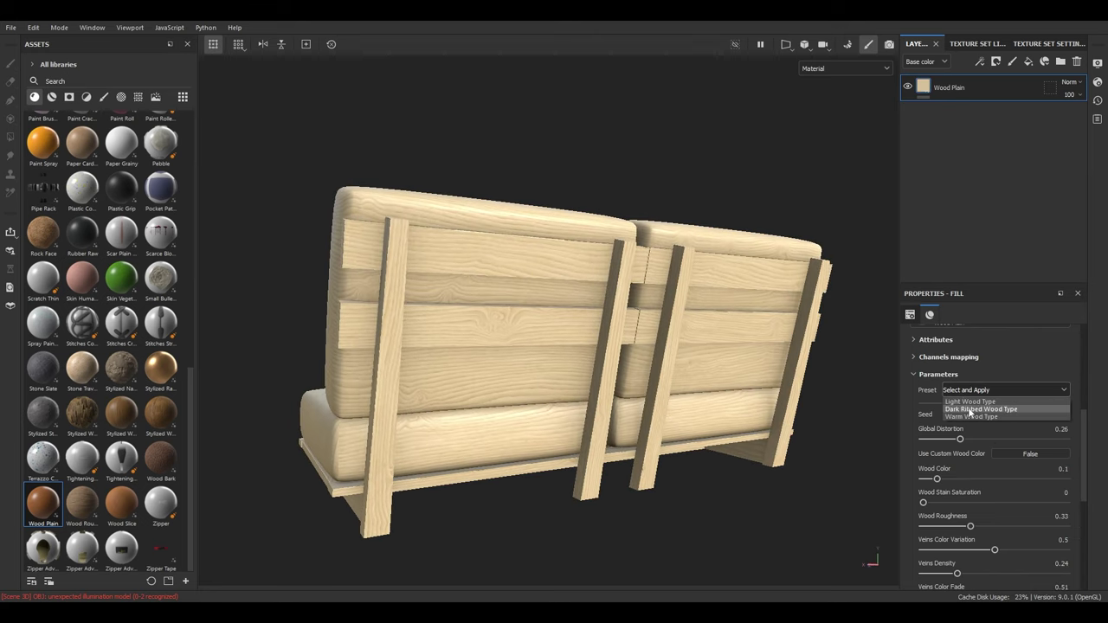
pyautogui.click(970, 410)
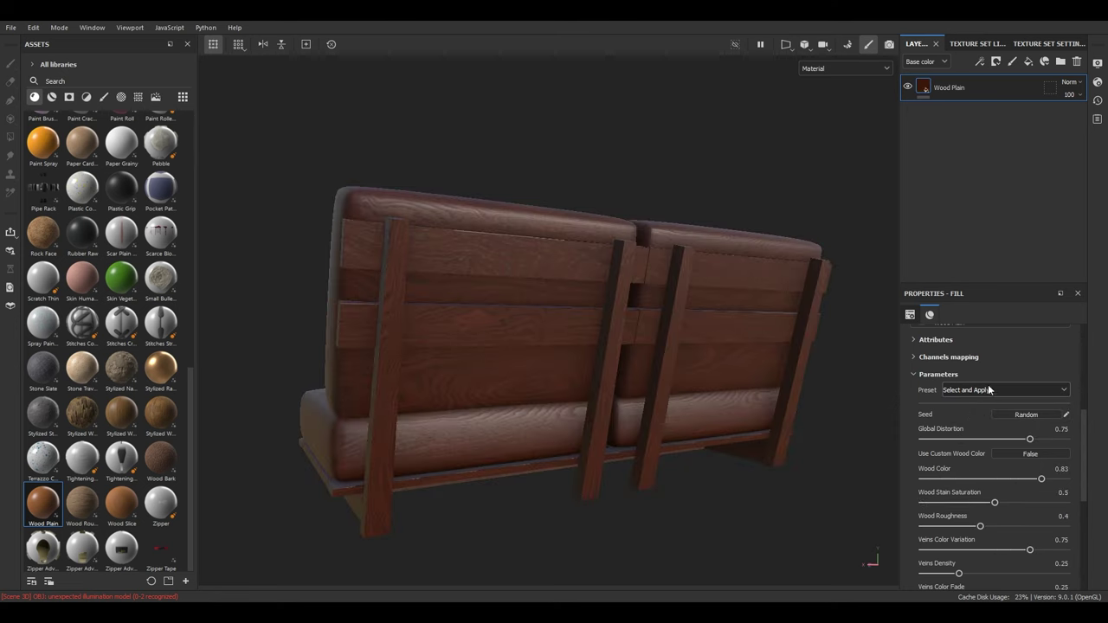
pyautogui.click(988, 389)
pyautogui.click(987, 416)
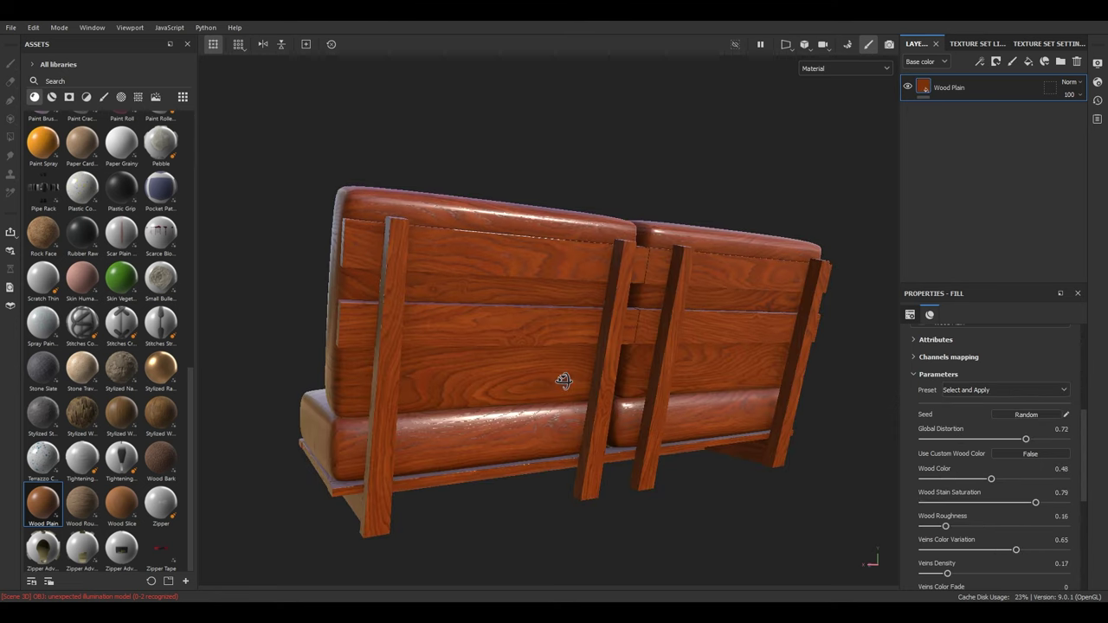
pyautogui.keyDown('alt'); pyautogui.moveTo(566, 378); pyautogui.dragTo(675, 420); pyautogui.keyUp('alt')
pyautogui.click(993, 389)
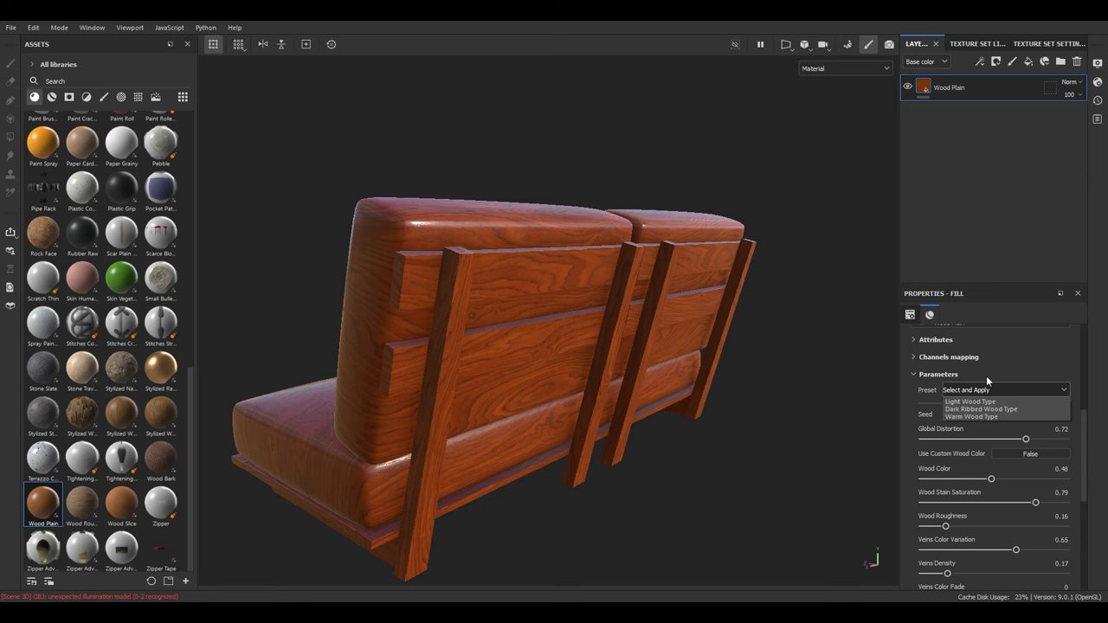
pyautogui.click(986, 375)
pyautogui.keyDown('alt'); pyautogui.moveTo(564, 426); pyautogui.dragTo(658, 409); pyautogui.keyUp('alt')
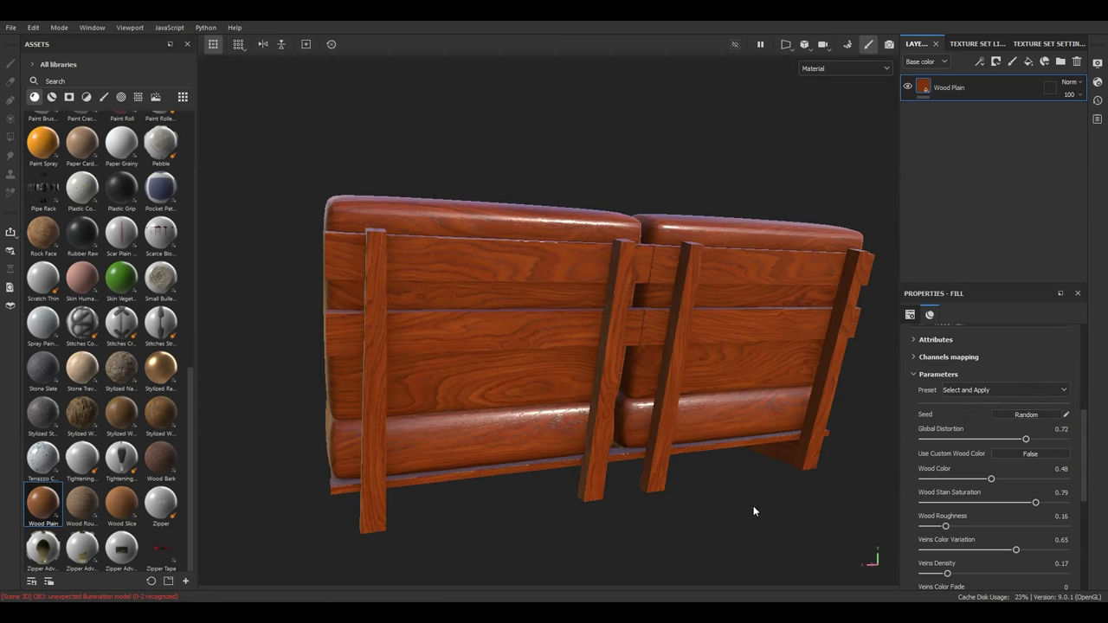
# Step: Undo the three wood preset changes on the Wood Plain layer
pyautogui.press('ctrl')
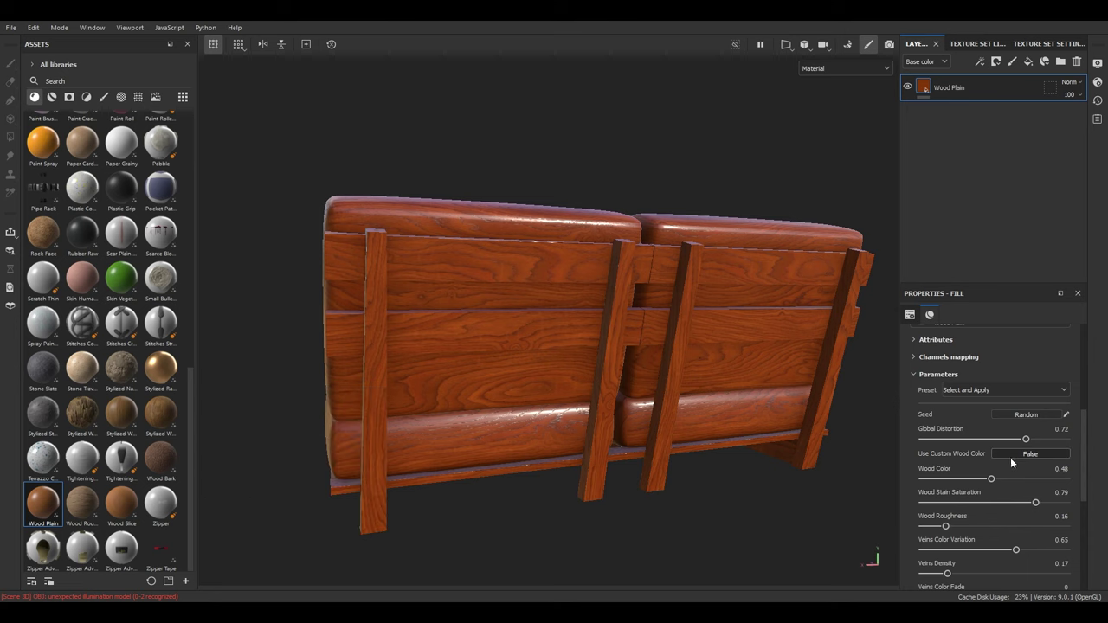
pyautogui.hotkey('ctrl', 'z')
pyautogui.hotkey('ctrl', 'z')
pyautogui.hotkey('ctrl', 'z')
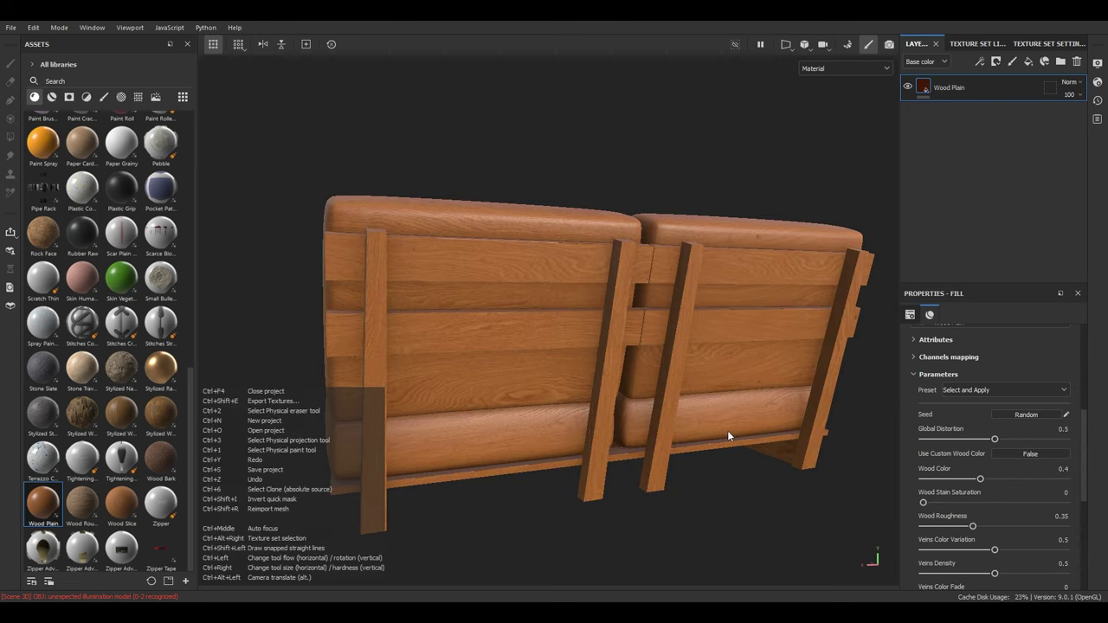
pyautogui.keyDown('alt'); pyautogui.moveTo(589, 411); pyautogui.dragTo(615, 403); pyautogui.keyUp('alt')
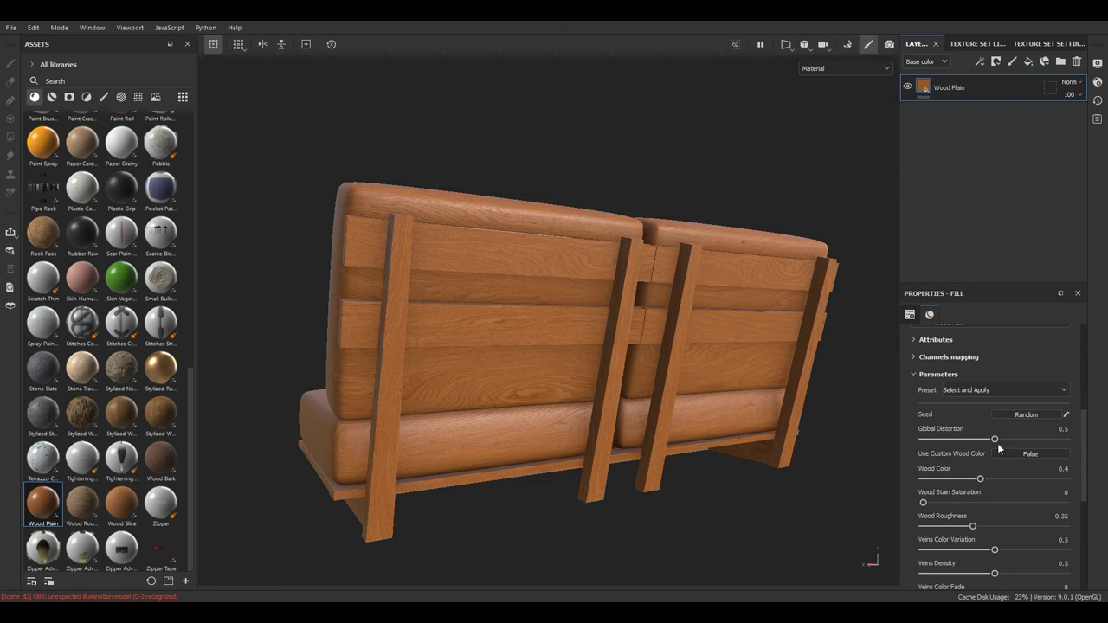
# Step: Set the Wood Plain material's Wood Roughness to 0.4 and check the finish on the sofa's back frame
pyautogui.moveTo(1016, 439)
pyautogui.mouseDown()
pyautogui.moveTo(1034, 441)
pyautogui.moveTo(983, 441)
pyautogui.moveTo(989, 448)
pyautogui.mouseUp()
pyautogui.scroll(-2, 1013, 485)
pyautogui.keyDown('alt'); pyautogui.moveTo(657, 446); pyautogui.dragTo(685, 411); pyautogui.keyUp('alt')
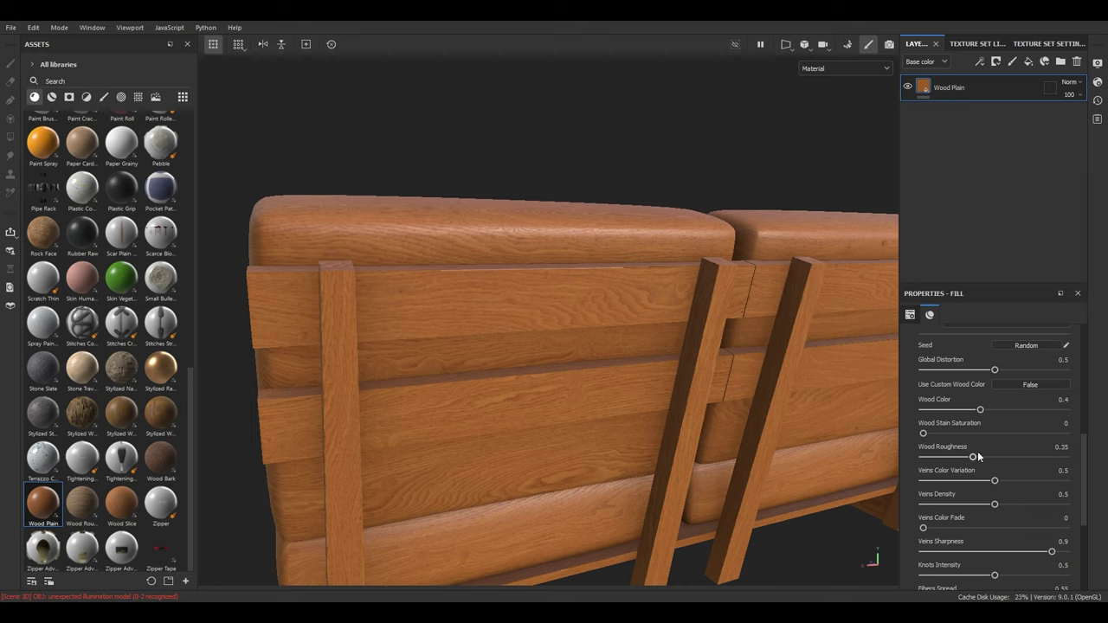
pyautogui.moveTo(974, 458)
pyautogui.mouseDown()
pyautogui.moveTo(1070, 464)
pyautogui.moveTo(987, 467)
pyautogui.mouseUp()
pyautogui.click(1057, 447)
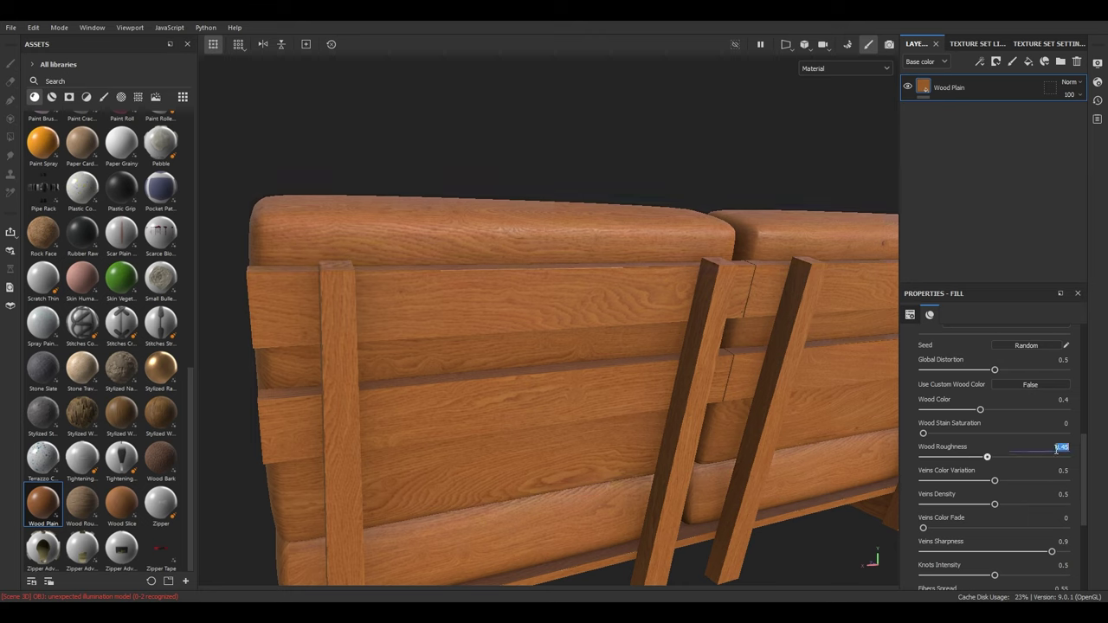
pyautogui.write('0.4')
pyautogui.press('Return')
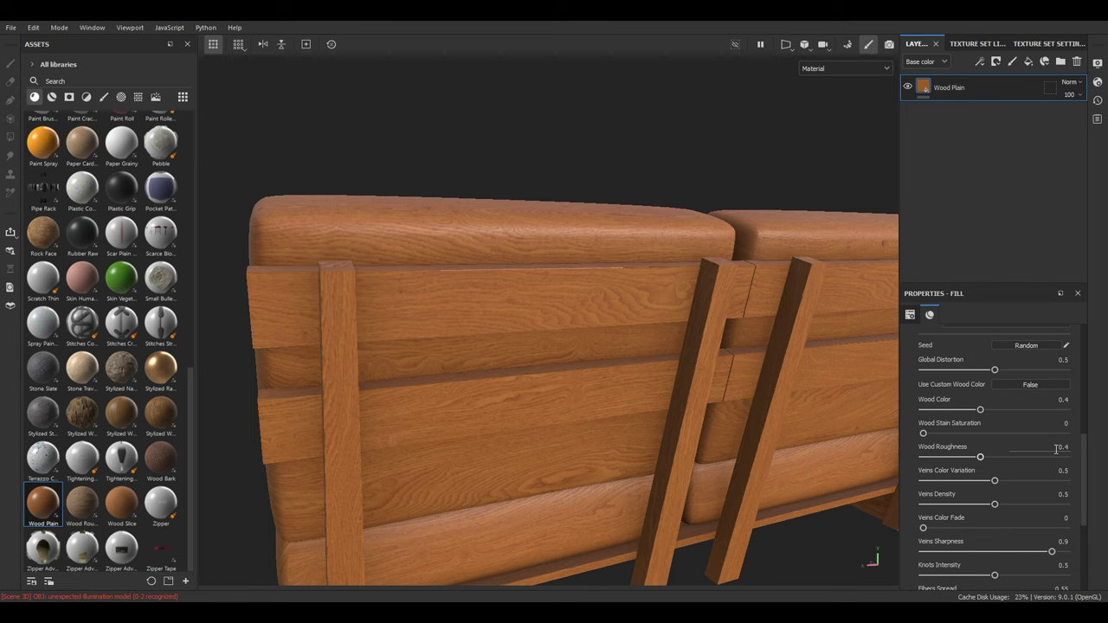
pyautogui.keyDown('alt'); pyautogui.moveTo(625, 344); pyautogui.dragTo(477, 309); pyautogui.keyUp('alt')
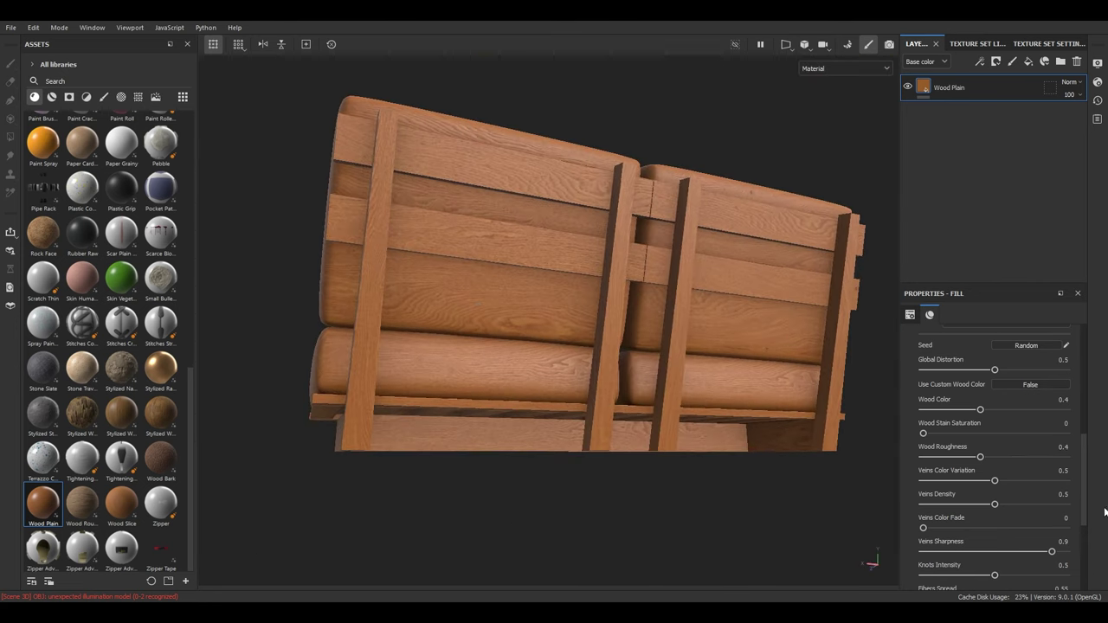
# Step: Set the Wood Plain material's Knots Intensity to 0.73 and Fibers Spread to 0.52
pyautogui.scroll(-3, 1036, 478)
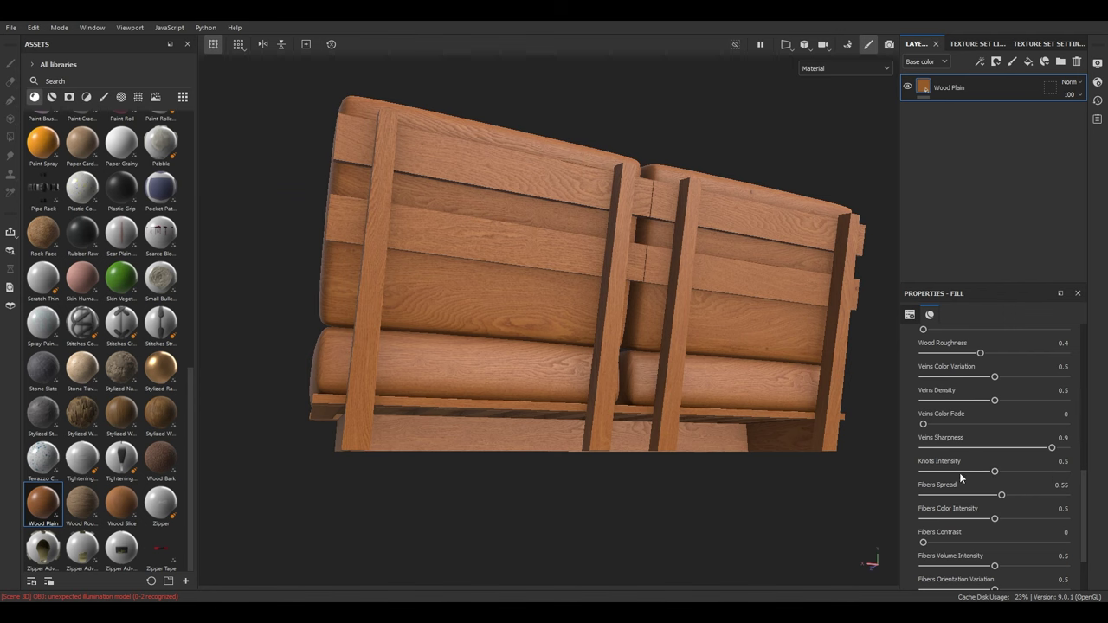
pyautogui.keyDown('alt'); pyautogui.moveTo(620, 399); pyautogui.dragTo(609, 438); pyautogui.keyUp('alt')
pyautogui.scroll(2, 606, 433)
pyautogui.keyDown('alt'); pyautogui.moveTo(573, 397); pyautogui.dragTo(558, 448, button='middle'); pyautogui.keyUp('alt')
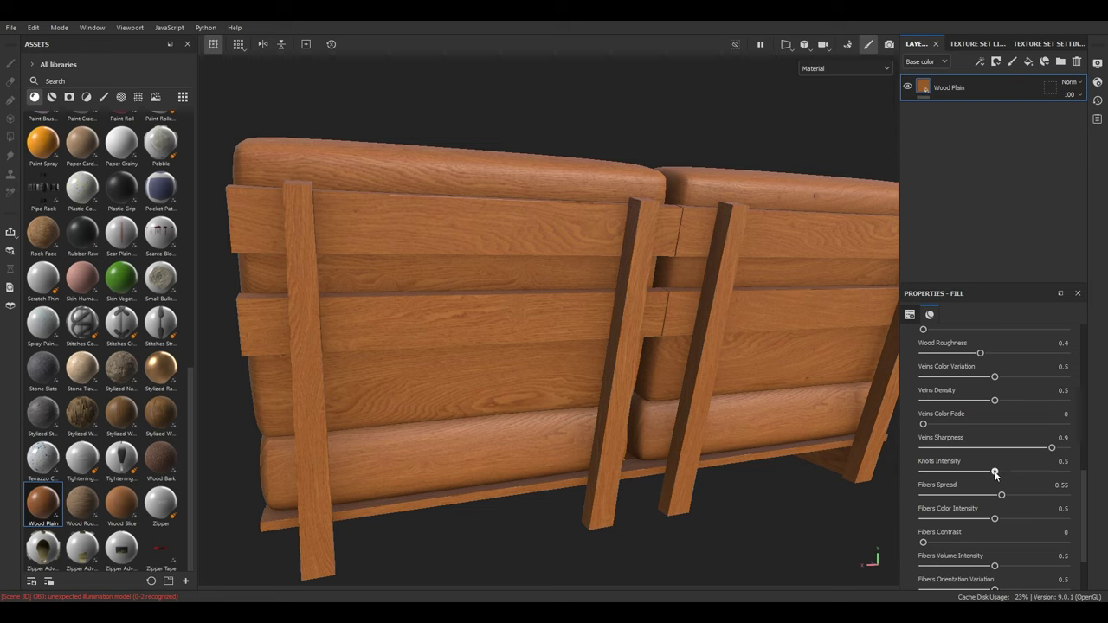
pyautogui.moveTo(941, 473); pyautogui.dragTo(1028, 485)
pyautogui.scroll(-3, 1037, 473)
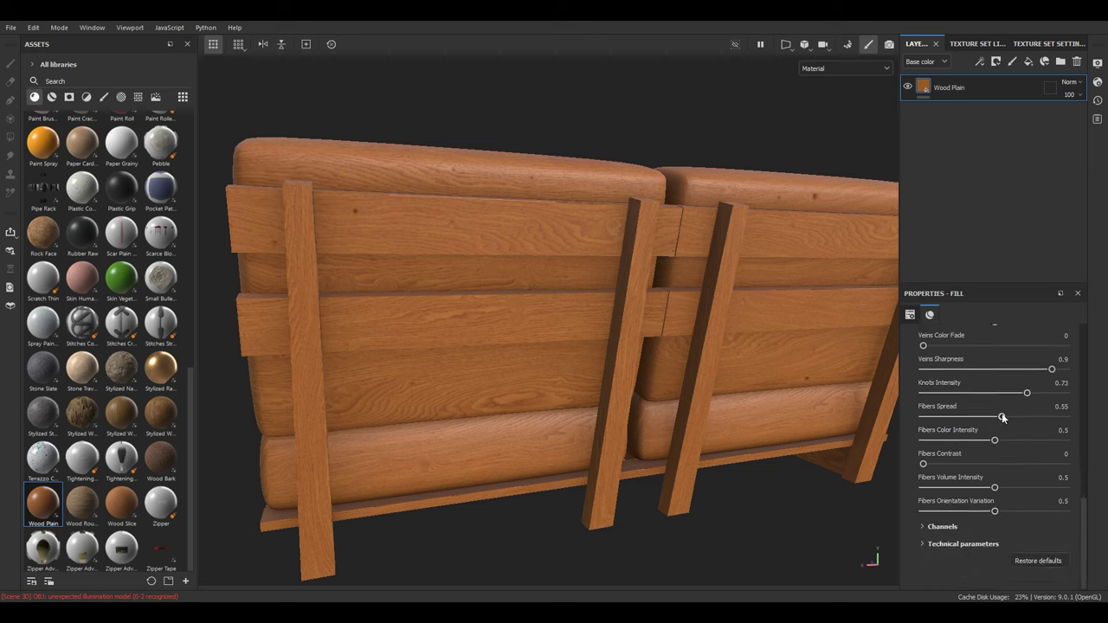
pyautogui.moveTo(1003, 417)
pyautogui.mouseDown()
pyautogui.moveTo(1036, 419)
pyautogui.moveTo(998, 420)
pyautogui.mouseUp()
# Step: Set the Wood Plain material's Veins Density to 0.47
pyautogui.scroll(1, 1000, 429)
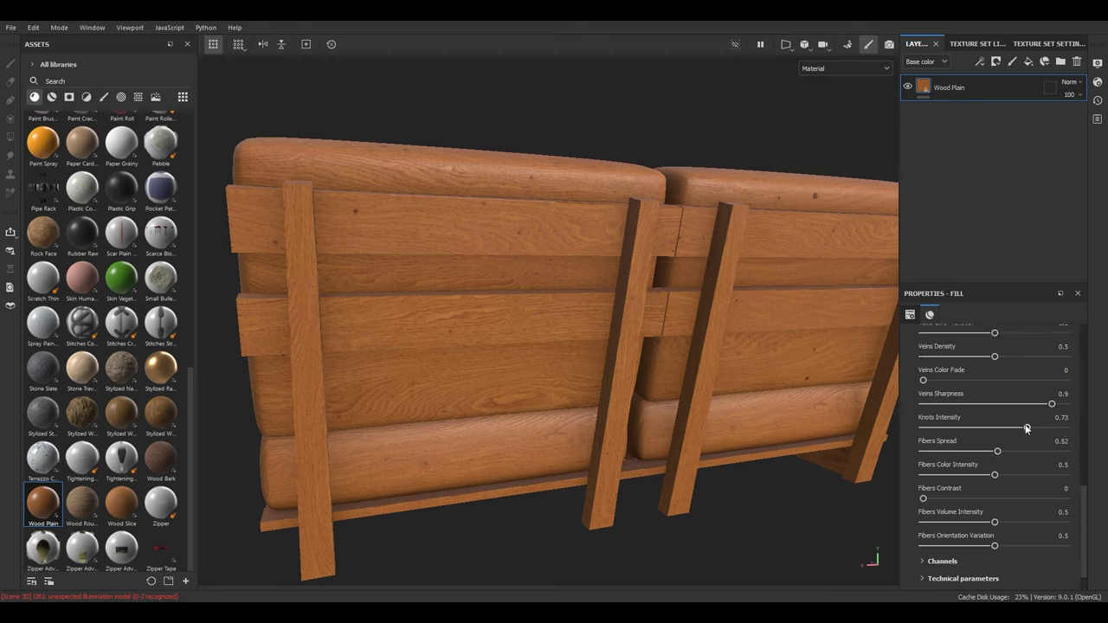
pyautogui.scroll(3, 1036, 407)
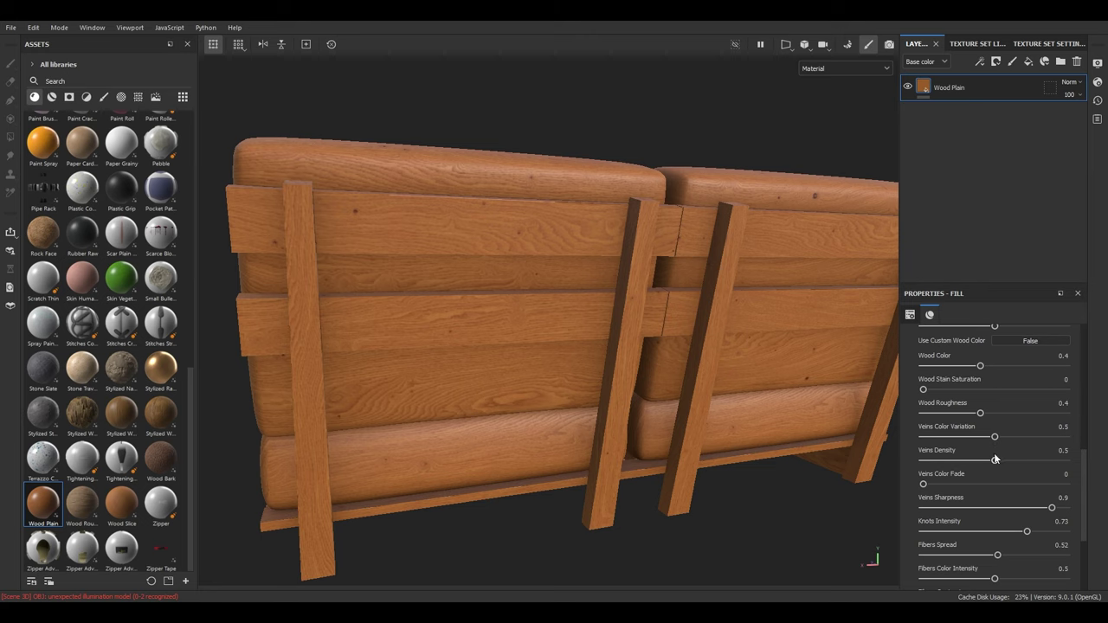
pyautogui.moveTo(994, 459)
pyautogui.mouseDown()
pyautogui.moveTo(1026, 465)
pyautogui.moveTo(990, 473)
pyautogui.mouseUp()
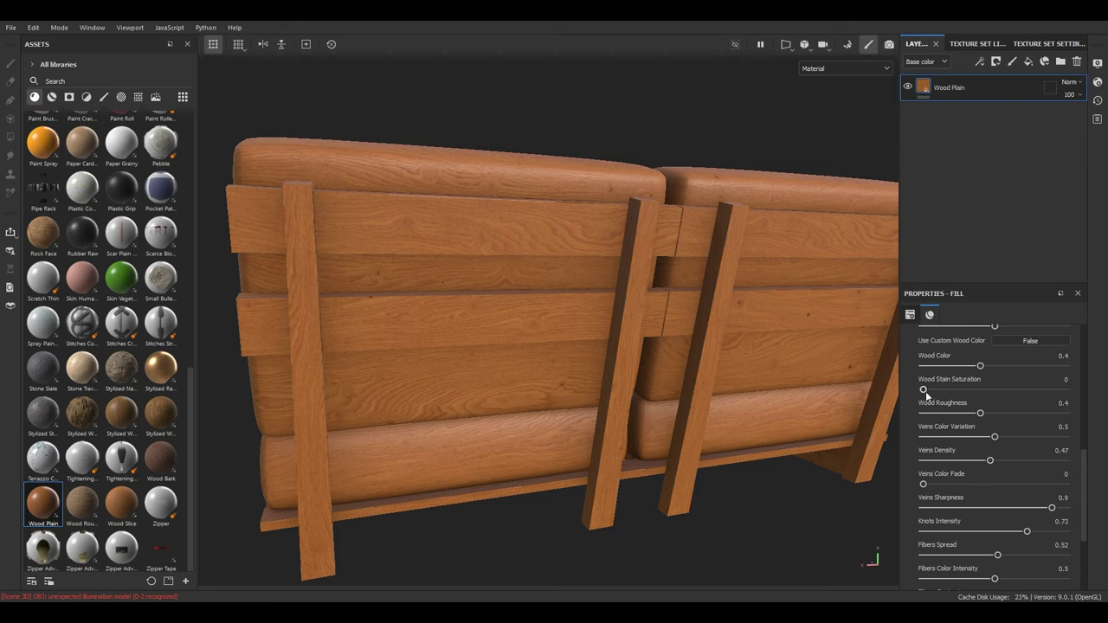
pyautogui.moveTo(924, 390)
pyautogui.mouseDown()
pyautogui.moveTo(972, 392)
pyautogui.moveTo(925, 396)
pyautogui.mouseUp()
# Step: Set the Wood Plain material's Fibers Volume Intensity to 0.6 and Fibers Orientation Variation to 0
pyautogui.scroll(-3, 1011, 451)
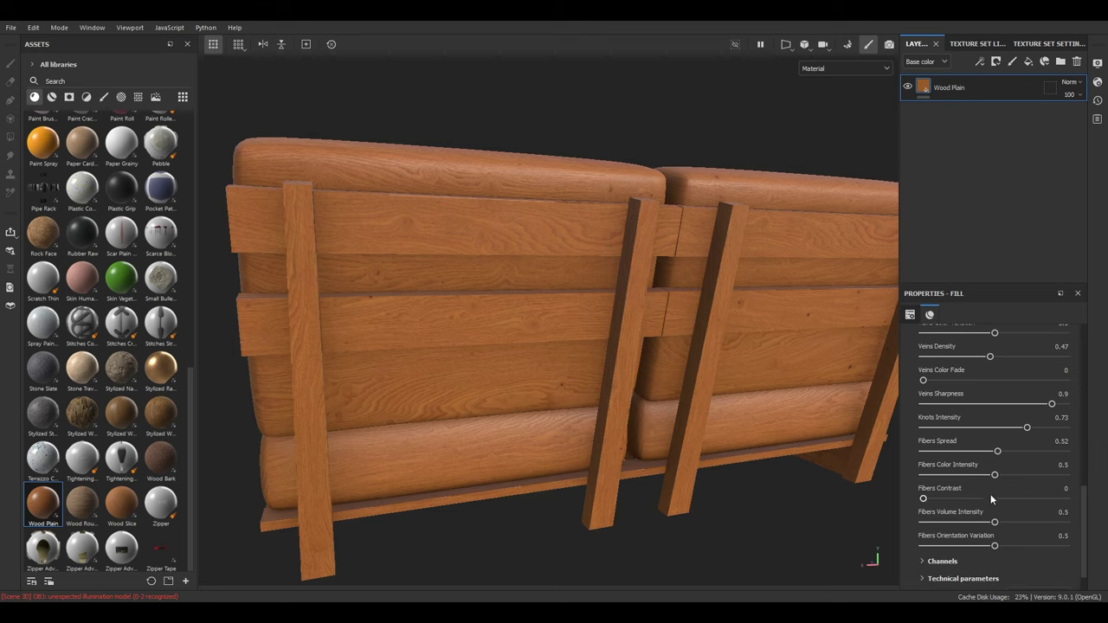
pyautogui.moveTo(926, 500)
pyautogui.mouseDown()
pyautogui.moveTo(982, 500)
pyautogui.moveTo(923, 500)
pyautogui.mouseUp()
pyautogui.moveTo(988, 522)
pyautogui.mouseDown()
pyautogui.moveTo(1047, 524)
pyautogui.moveTo(963, 533)
pyautogui.moveTo(1063, 534)
pyautogui.moveTo(921, 533)
pyautogui.moveTo(1009, 522)
pyautogui.mouseUp()
pyautogui.scroll(-1, 970, 503)
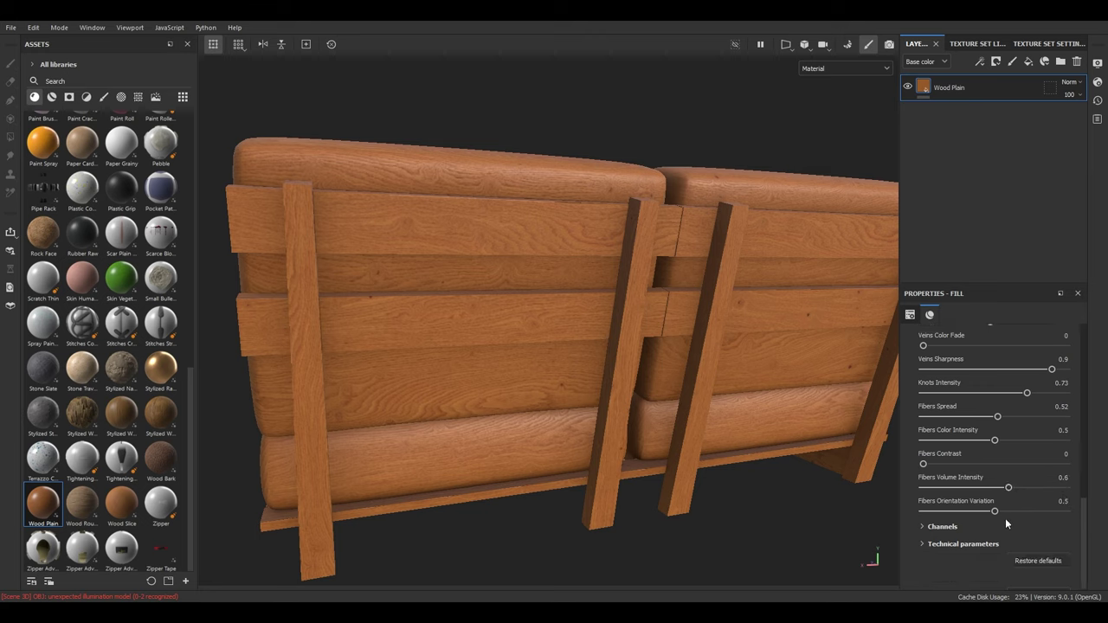
pyautogui.moveTo(994, 513)
pyautogui.mouseDown()
pyautogui.moveTo(1034, 517)
pyautogui.moveTo(1010, 519)
pyautogui.mouseUp()
pyautogui.keyDown('alt'); pyautogui.moveTo(559, 192); pyautogui.dragTo(714, 492, button='right'); pyautogui.keyUp('alt')
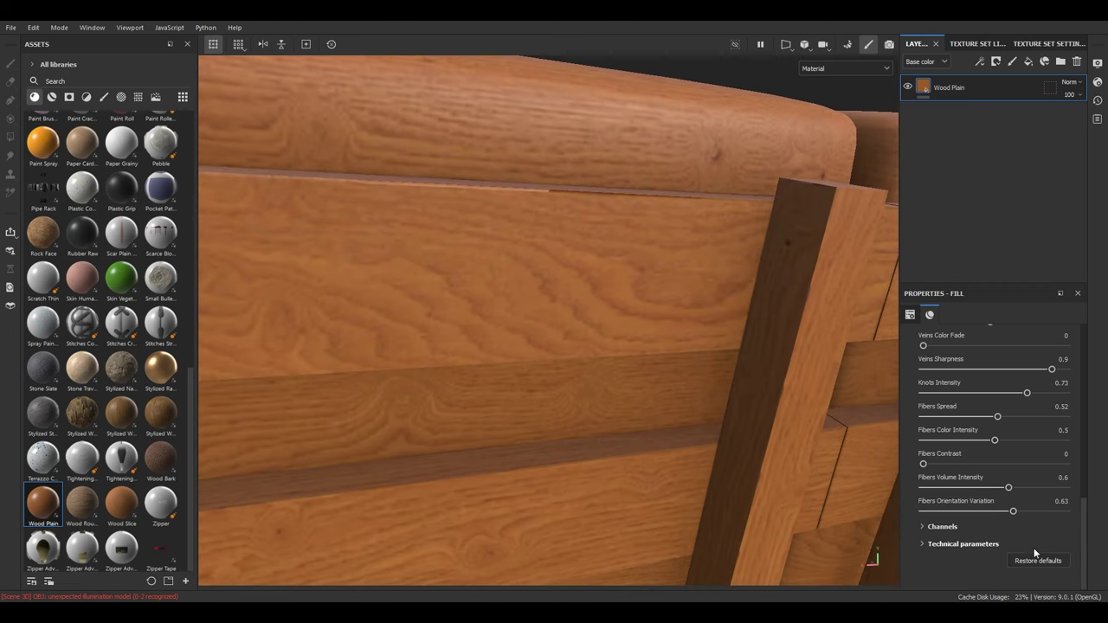
pyautogui.moveTo(1012, 512); pyautogui.dragTo(827, 514)
pyautogui.moveTo(993, 510); pyautogui.dragTo(798, 518)
pyautogui.scroll(2, 1028, 448)
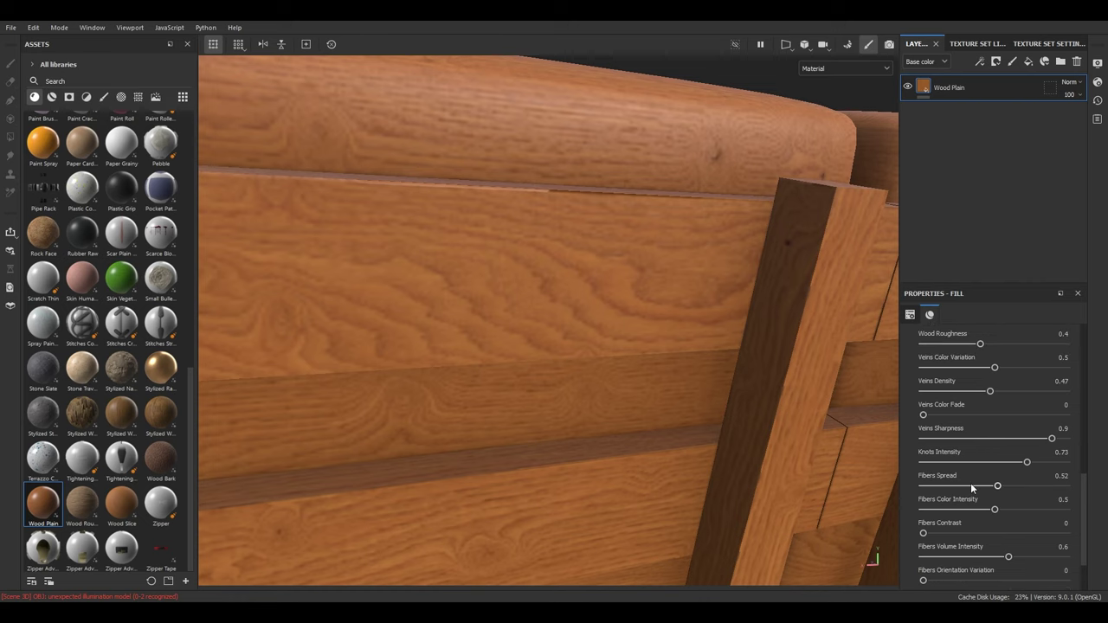
pyautogui.scroll(-3, 680, 311)
# Step: Check the wood material on the sofa's front and add a black mask to the Wood Plain layer
pyautogui.keyDown('alt'); pyautogui.moveTo(566, 347); pyautogui.dragTo(761, 396); pyautogui.keyUp('alt')
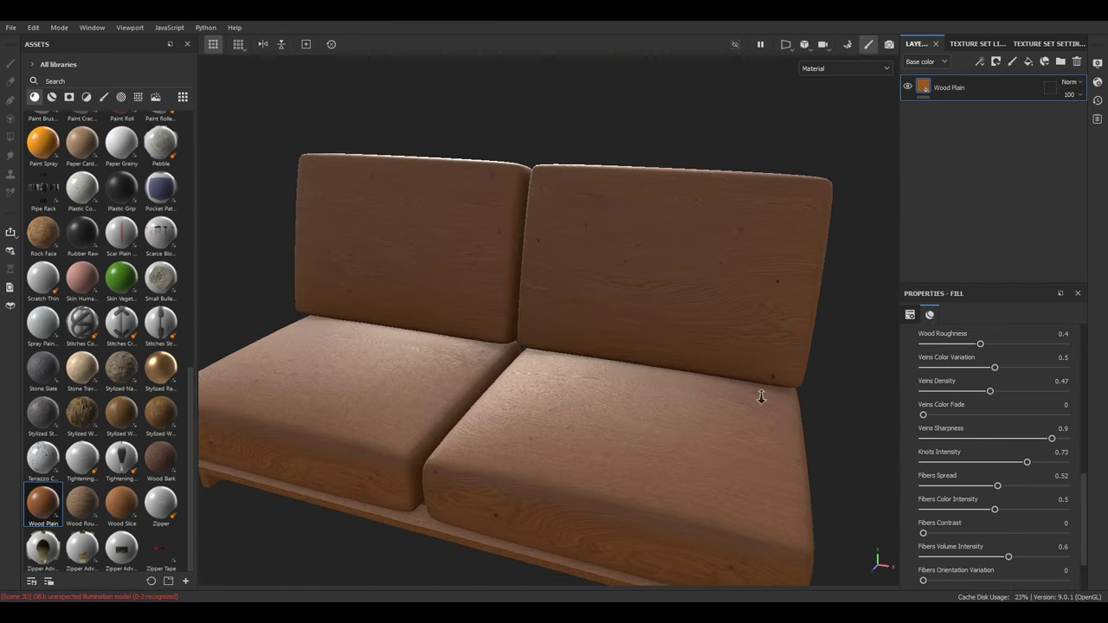
pyautogui.keyDown('alt'); pyautogui.moveTo(761, 396); pyautogui.dragTo(711, 282, button='right'); pyautogui.keyUp('alt')
pyautogui.keyDown('shift'); pyautogui.moveTo(754, 313); pyautogui.dragTo(678, 323, button='right'); pyautogui.keyUp('shift')
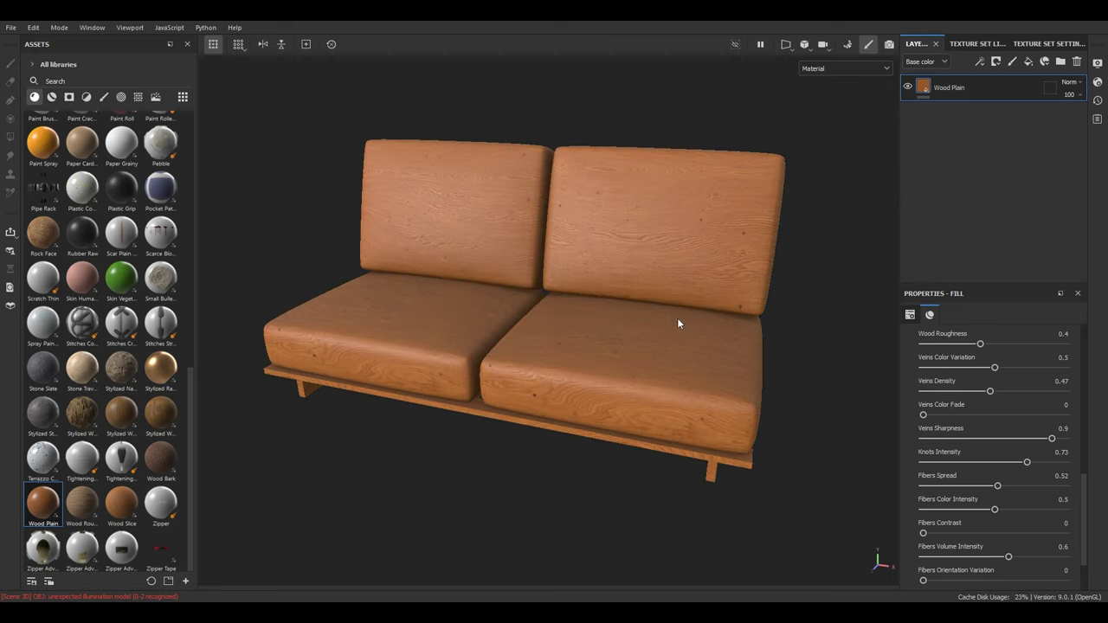
pyautogui.keyDown('alt'); pyautogui.moveTo(678, 324); pyautogui.dragTo(715, 439); pyautogui.keyUp('alt')
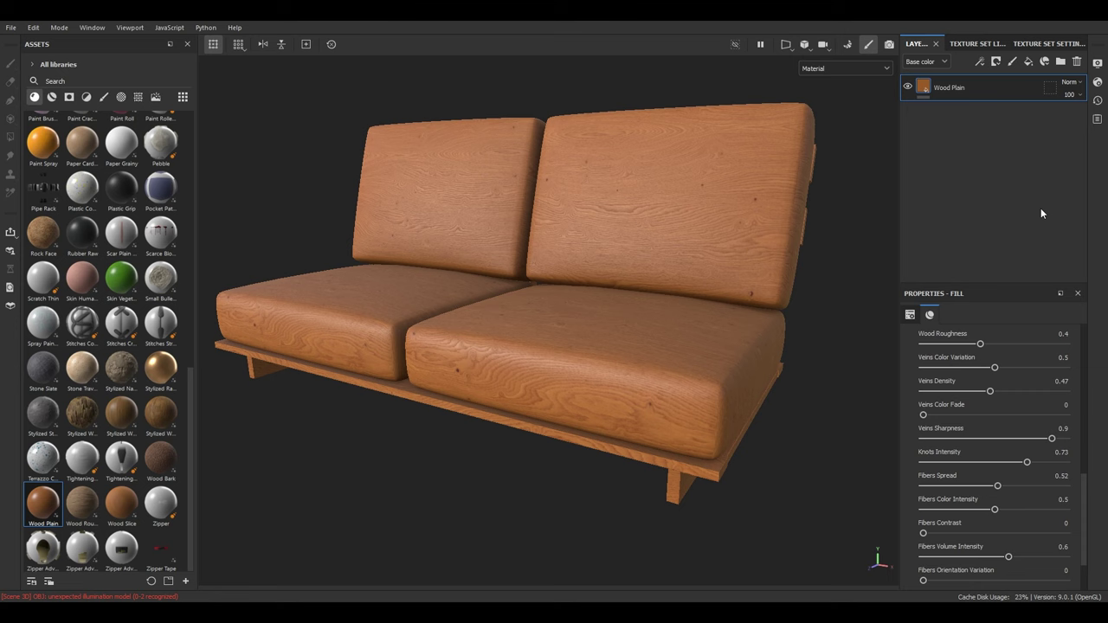
pyautogui.rightClick(935, 89)
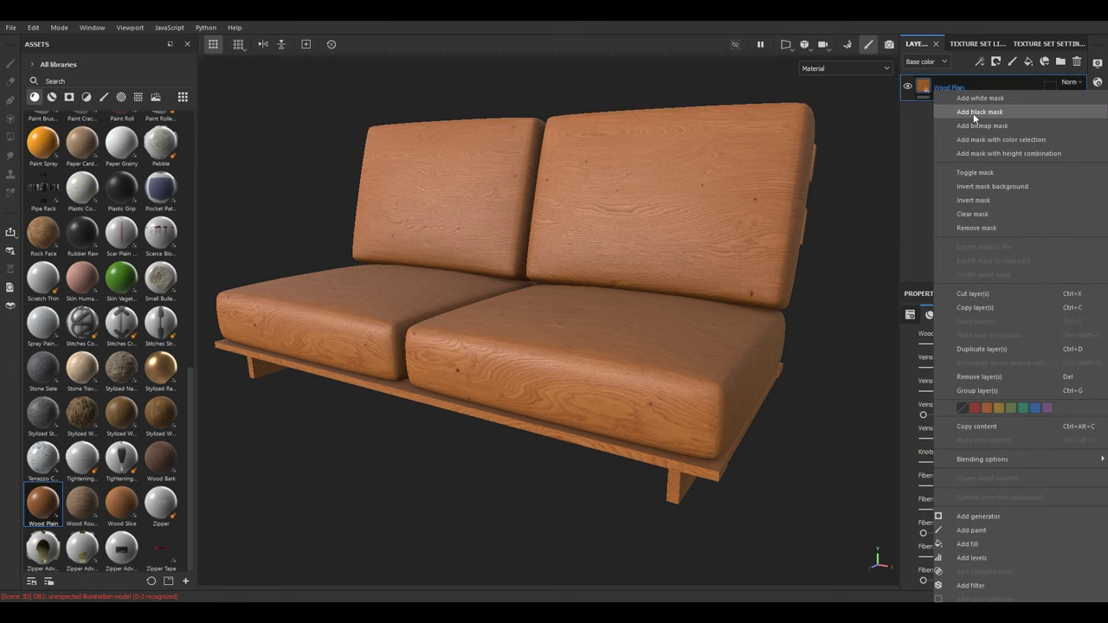
pyautogui.click(974, 113)
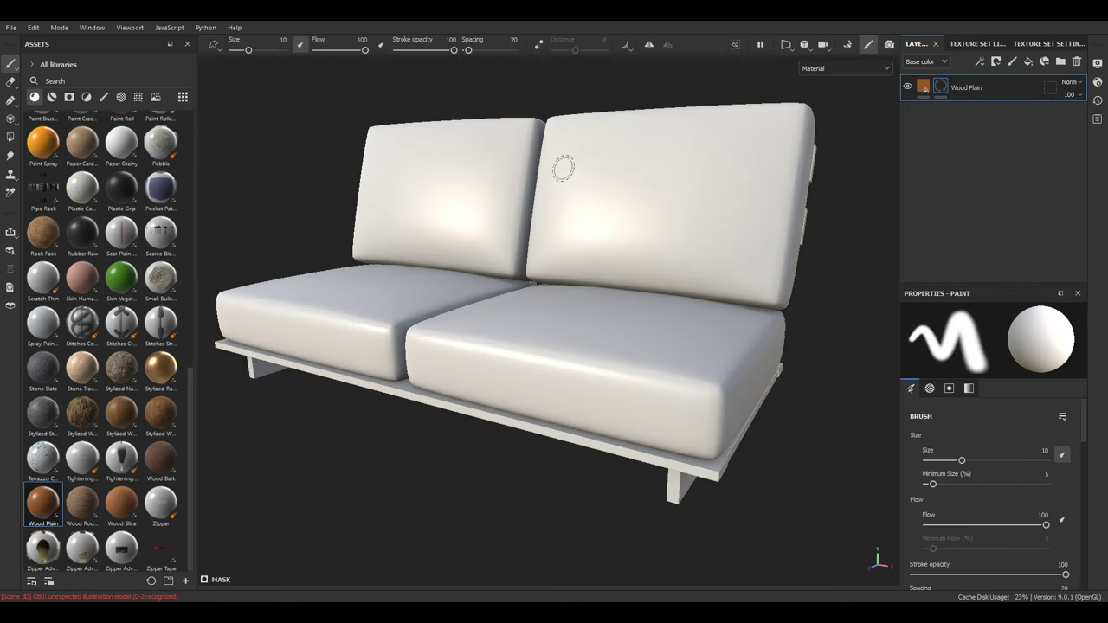
# Step: Fill the entire sofa in the Wood Plain layer's mask with Polygon Fill in mesh fill mode
pyautogui.click(10, 136)
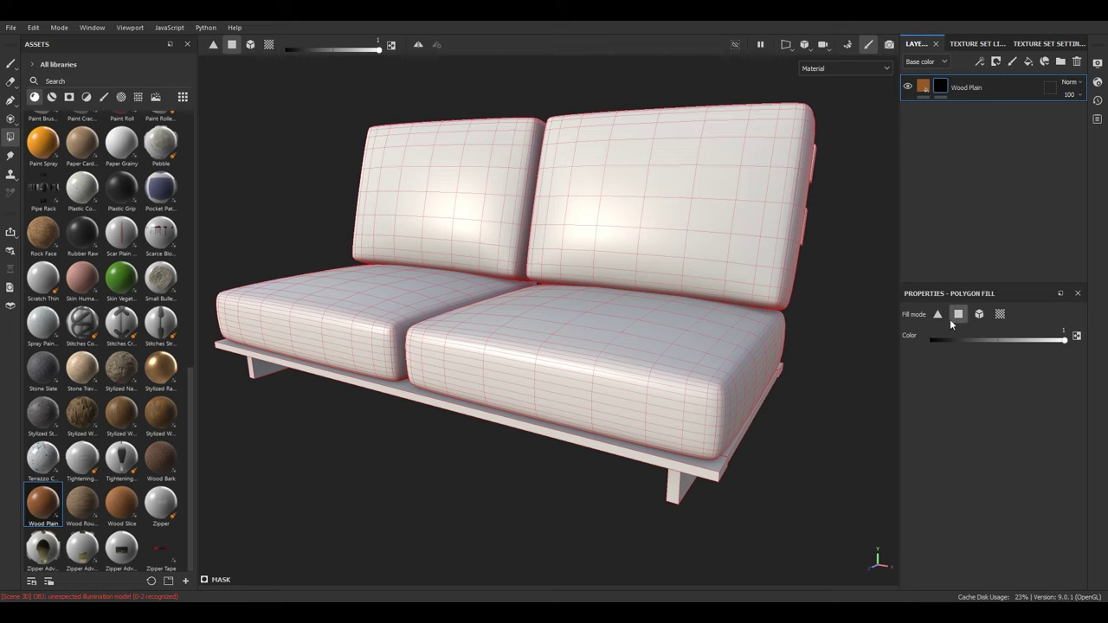
pyautogui.click(979, 315)
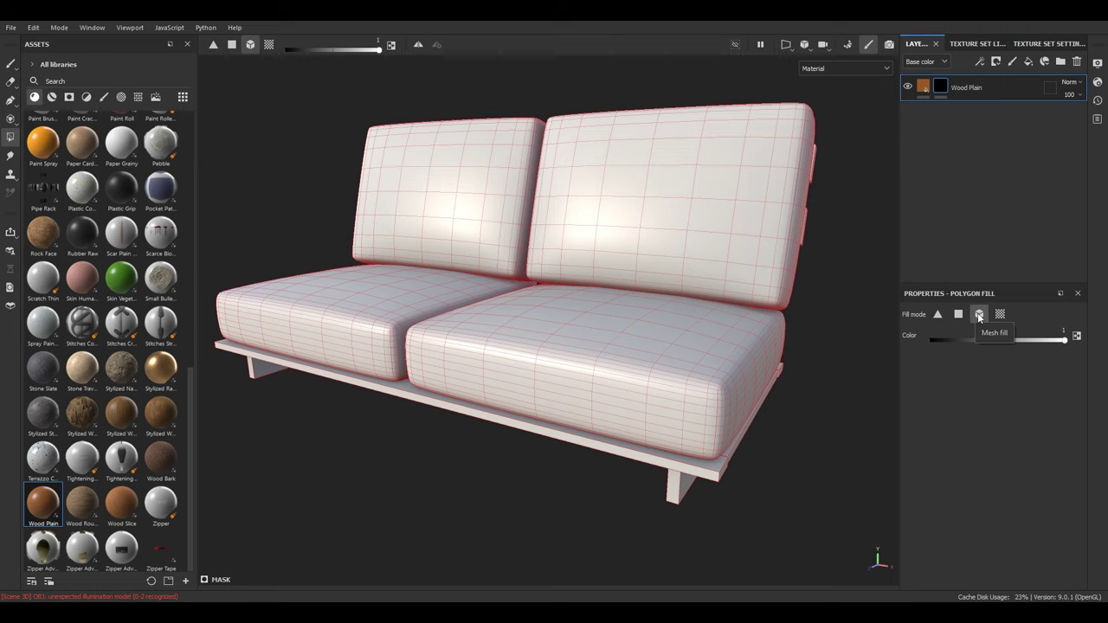
pyautogui.keyDown('alt'); pyautogui.moveTo(875, 341); pyautogui.dragTo(598, 334); pyautogui.keyUp('alt')
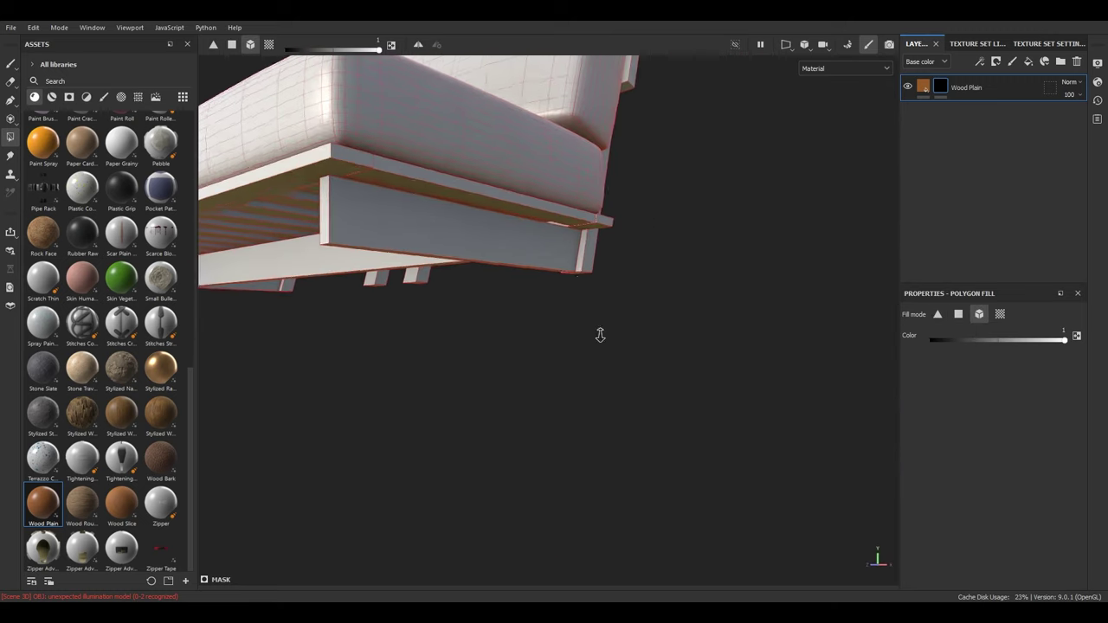
pyautogui.scroll(-3, 598, 334)
pyautogui.keyDown('alt'); pyautogui.moveTo(589, 208); pyautogui.dragTo(618, 347, button='middle'); pyautogui.keyUp('alt')
pyautogui.scroll(-3, 618, 346)
pyautogui.moveTo(790, 222); pyautogui.dragTo(257, 530)
# Step: Mask out the two back cushions and two seat cushions from Wood Plain with the mesh fill color at 0
pyautogui.keyDown('alt'); pyautogui.moveTo(571, 225); pyautogui.dragTo(668, 358); pyautogui.keyUp('alt')
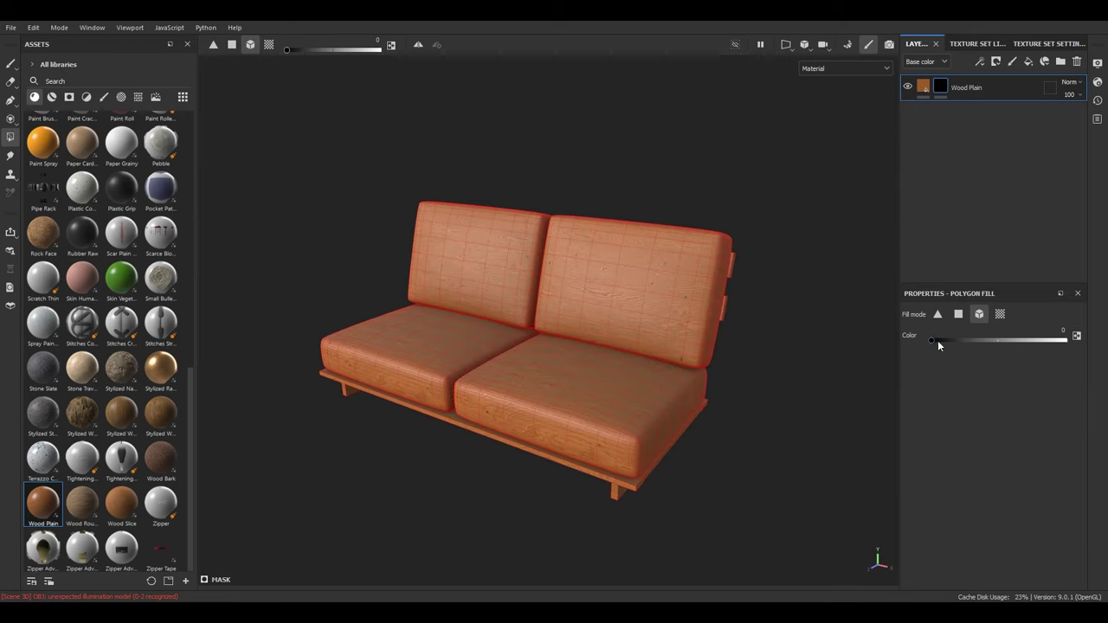
pyautogui.keyDown('alt'); pyautogui.moveTo(572, 277); pyautogui.dragTo(649, 366); pyautogui.keyUp('alt')
pyautogui.click(649, 366)
pyautogui.click(455, 271)
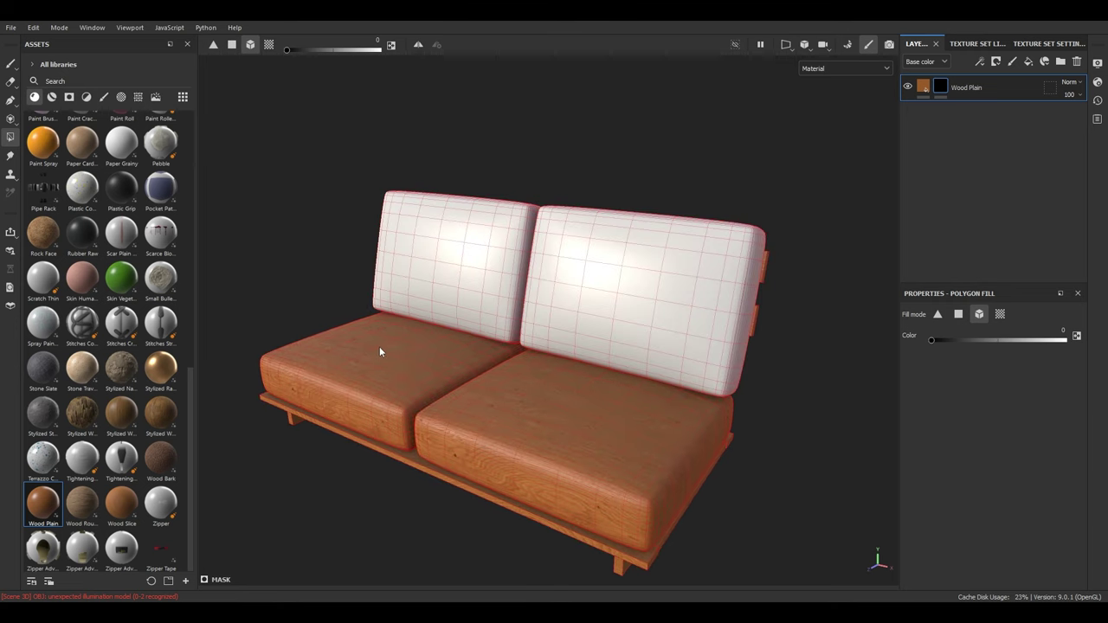
pyautogui.click(379, 347)
pyautogui.click(563, 426)
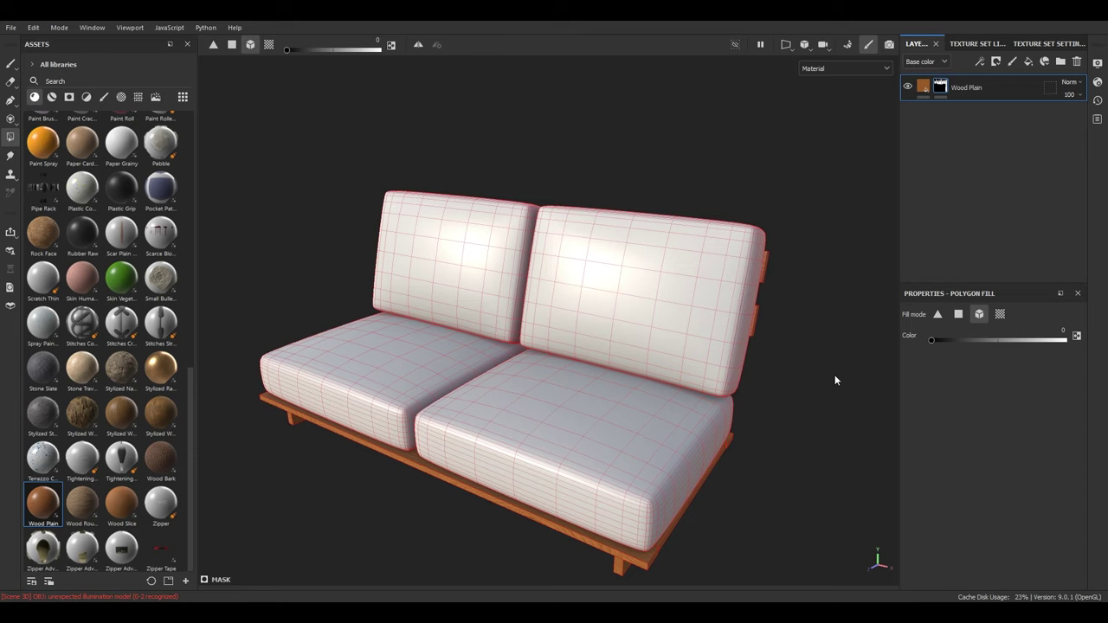
# Step: Restore the white mask color, return to the Paint tool, and examine the wooden frame from the back and front
pyautogui.press('x')
pyautogui.click(11, 63)
pyautogui.moveTo(658, 346)
pyautogui.keyDown('alt'); pyautogui.mouseDown()
pyautogui.moveTo(643, 286)
pyautogui.moveTo(376, 309)
pyautogui.moveTo(487, 382)
pyautogui.mouseUp(); pyautogui.keyUp('alt')
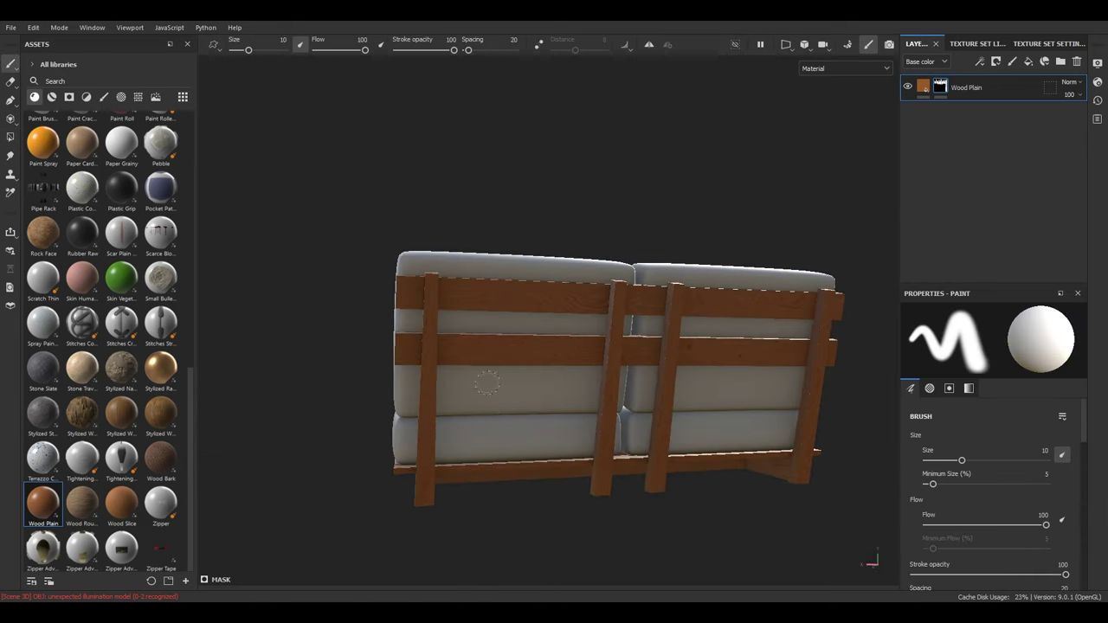
pyautogui.keyDown('shift'); pyautogui.moveTo(488, 382); pyautogui.dragTo(557, 390, button='right'); pyautogui.keyUp('shift')
pyautogui.keyDown('alt'); pyautogui.moveTo(529, 392); pyautogui.dragTo(661, 304); pyautogui.keyUp('alt')
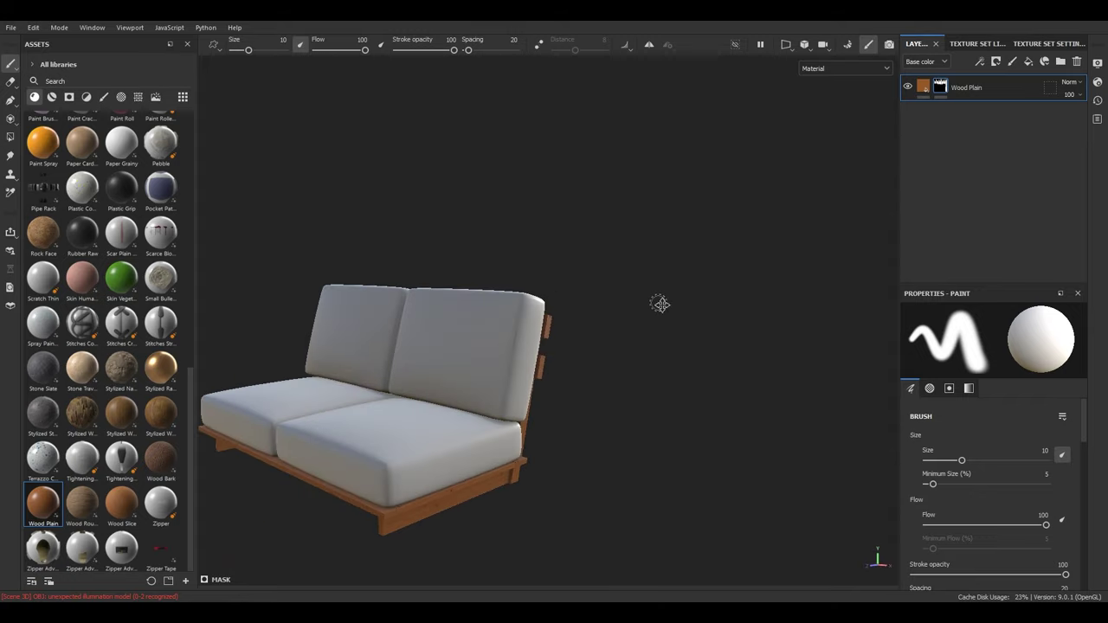
pyautogui.keyDown('alt'); pyautogui.moveTo(661, 304); pyautogui.dragTo(826, 311, button='middle'); pyautogui.keyUp('alt')
pyautogui.keyDown('alt'); pyautogui.moveTo(606, 363); pyautogui.dragTo(662, 429); pyautogui.keyUp('alt')
pyautogui.keyDown('alt'); pyautogui.moveTo(662, 428); pyautogui.dragTo(680, 400, button='middle'); pyautogui.keyUp('alt')
pyautogui.keyDown('shift'); pyautogui.moveTo(680, 400); pyautogui.dragTo(604, 366, button='right'); pyautogui.keyUp('shift')
pyautogui.moveTo(604, 366)
pyautogui.keyDown('alt'); pyautogui.mouseDown()
pyautogui.moveTo(566, 314)
pyautogui.moveTo(576, 263)
pyautogui.moveTo(578, 294)
pyautogui.mouseUp(); pyautogui.keyUp('alt')
# Step: Browse the fabric materials and add Fabric Linen as a new layer below Wood Plain
pyautogui.scroll(6, 173, 313)
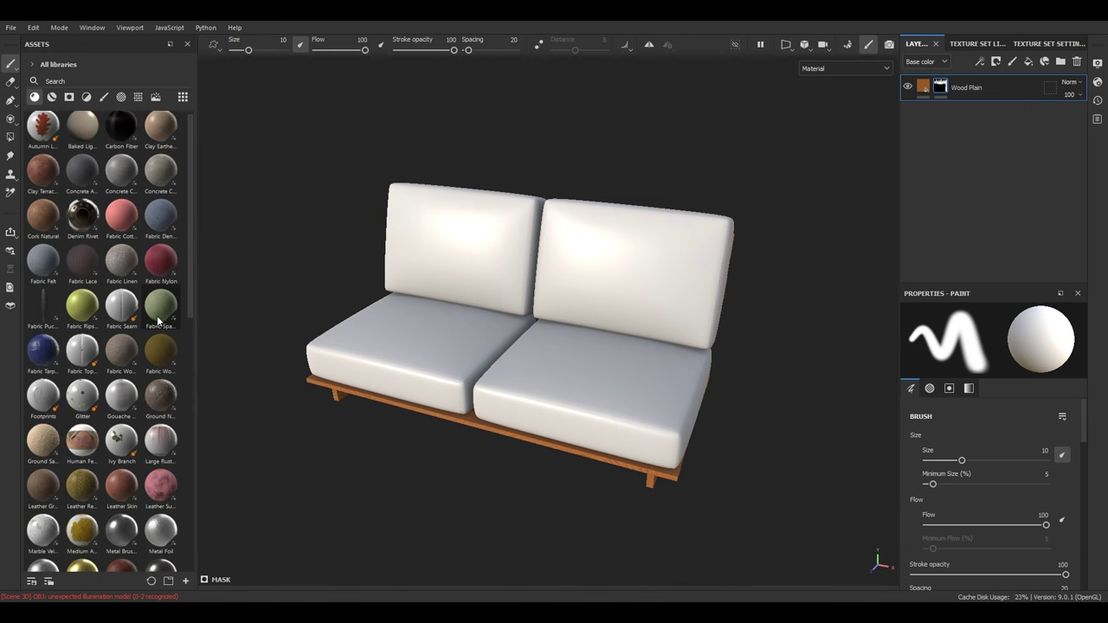
pyautogui.keyDown('alt'); pyautogui.moveTo(433, 342); pyautogui.dragTo(625, 361, button='right'); pyautogui.keyUp('alt')
pyautogui.scroll(-3, 625, 360)
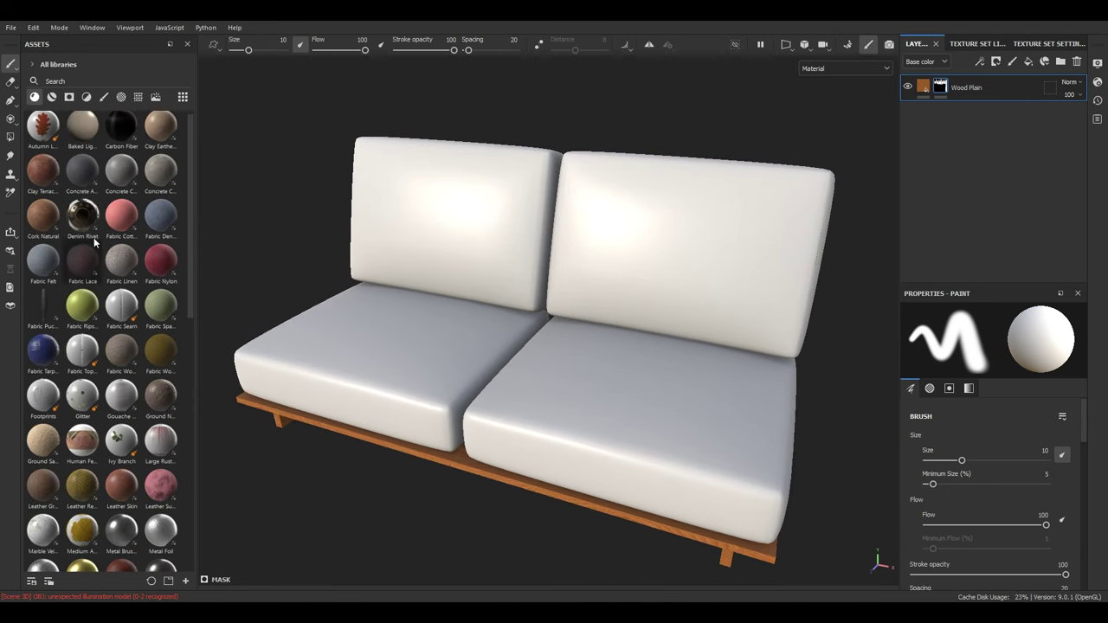
pyautogui.scroll(1, 100, 236)
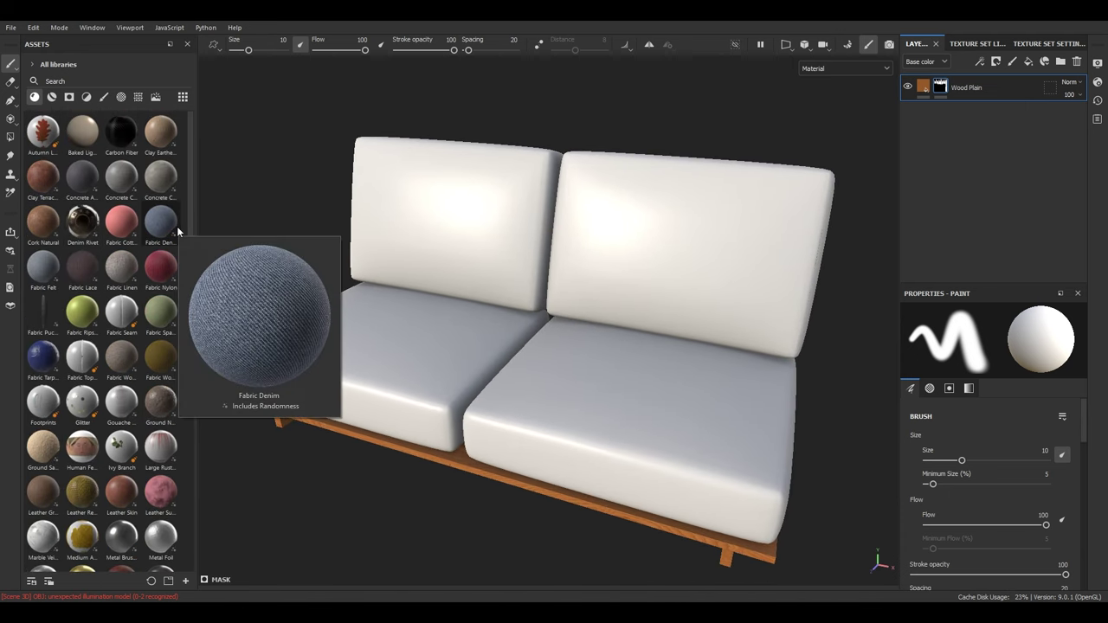
pyautogui.moveTo(132, 227)
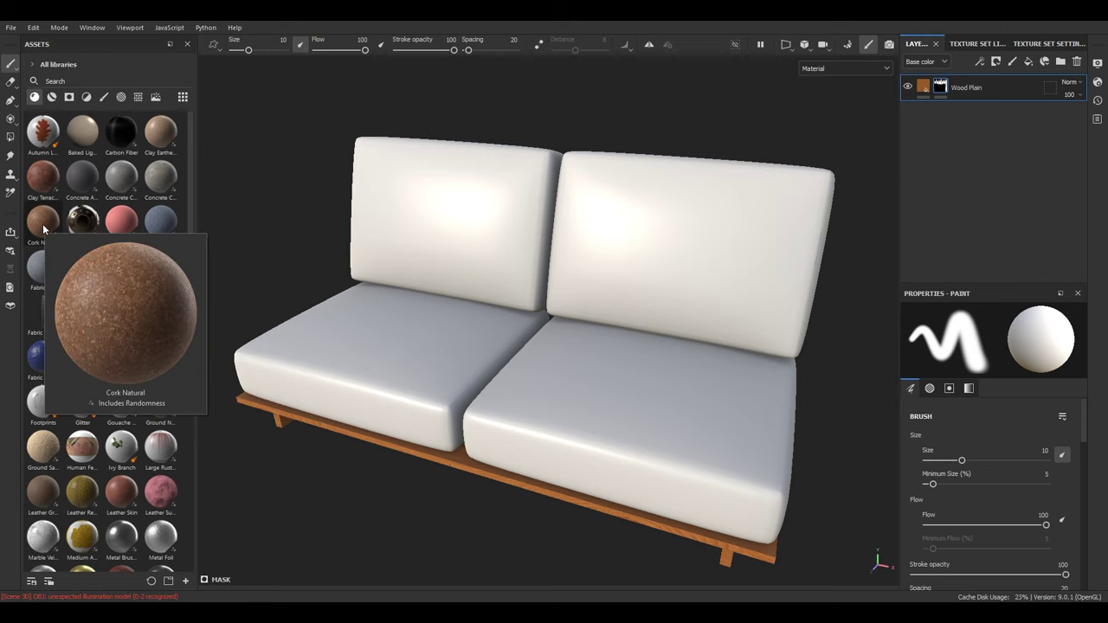
pyautogui.moveTo(93, 273)
pyautogui.moveTo(131, 273)
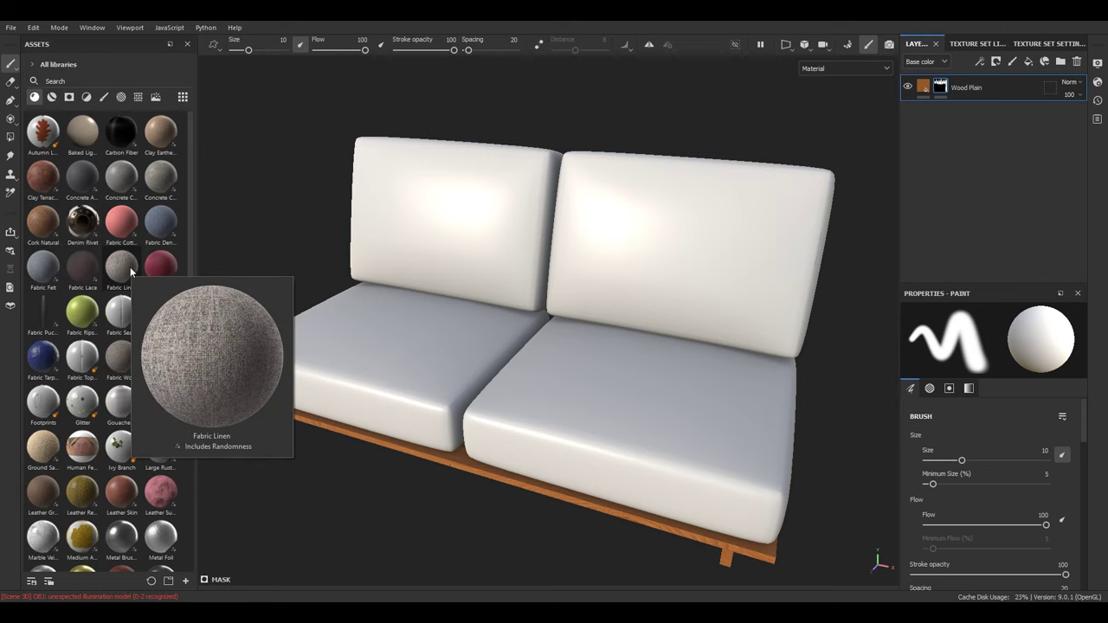
pyautogui.moveTo(130, 273); pyautogui.dragTo(962, 209)
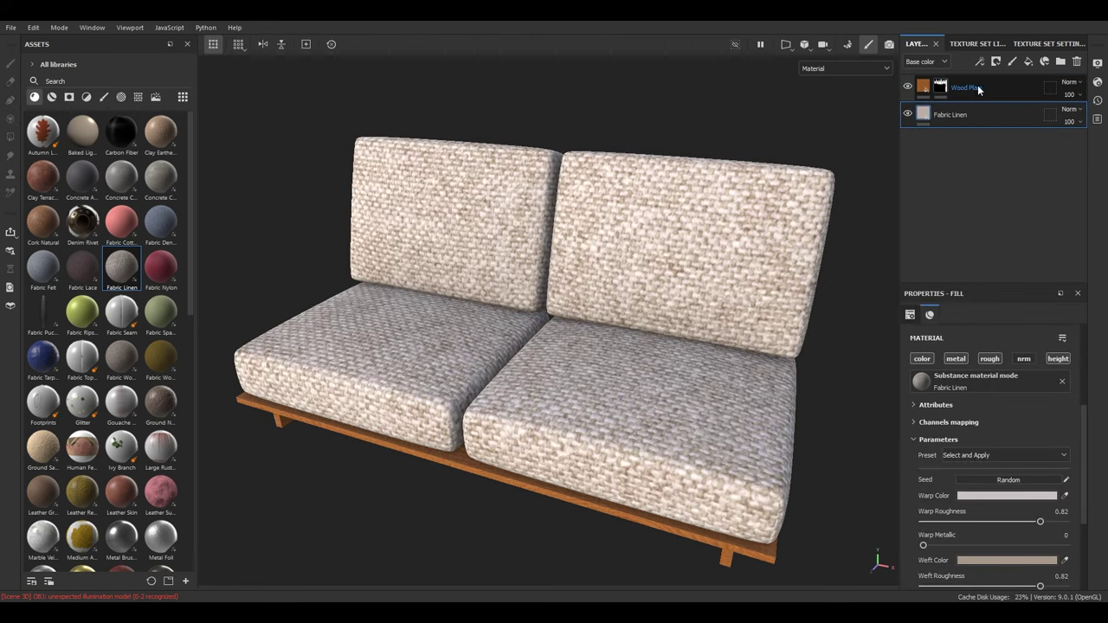
# Step: Move the Wood Plain layer below Fabric Linen and select the Fabric Linen layer
pyautogui.moveTo(978, 88); pyautogui.dragTo(989, 183)
pyautogui.moveTo(539, 330)
pyautogui.keyDown('alt'); pyautogui.mouseDown()
pyautogui.moveTo(485, 316)
pyautogui.moveTo(528, 294)
pyautogui.mouseUp(); pyautogui.keyUp('alt')
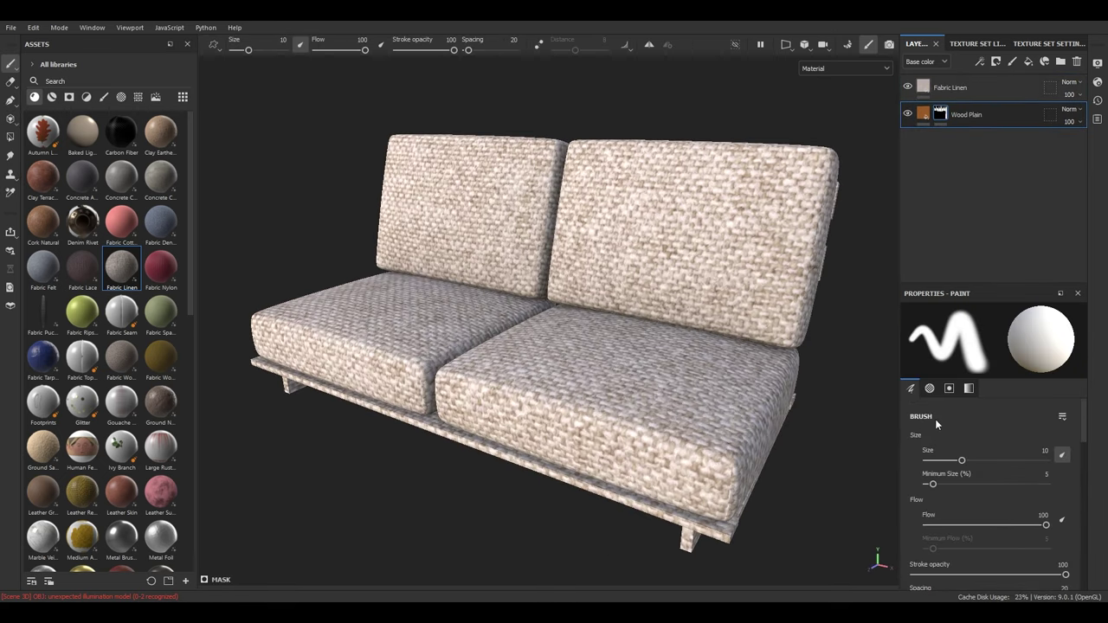
pyautogui.scroll(-2, 965, 457)
pyautogui.scroll(-2, 965, 463)
pyautogui.click(961, 87)
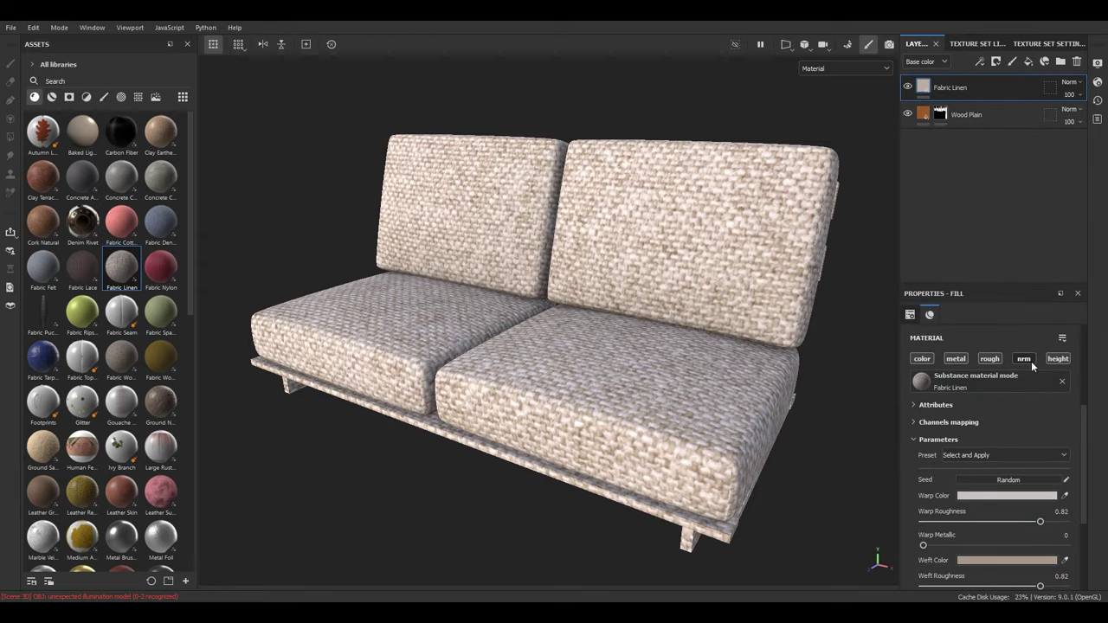
# Step: Try rotating the Fabric Linen texture to about 162 degrees and return its rotation to 0
pyautogui.scroll(2, 1004, 516)
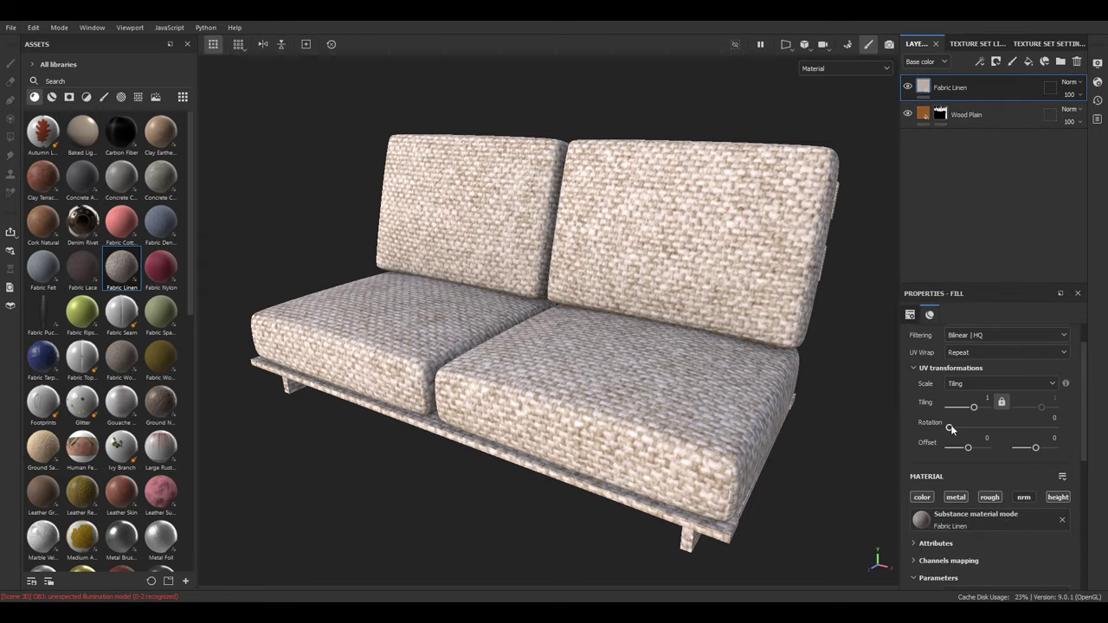
pyautogui.moveTo(951, 425); pyautogui.dragTo(986, 426)
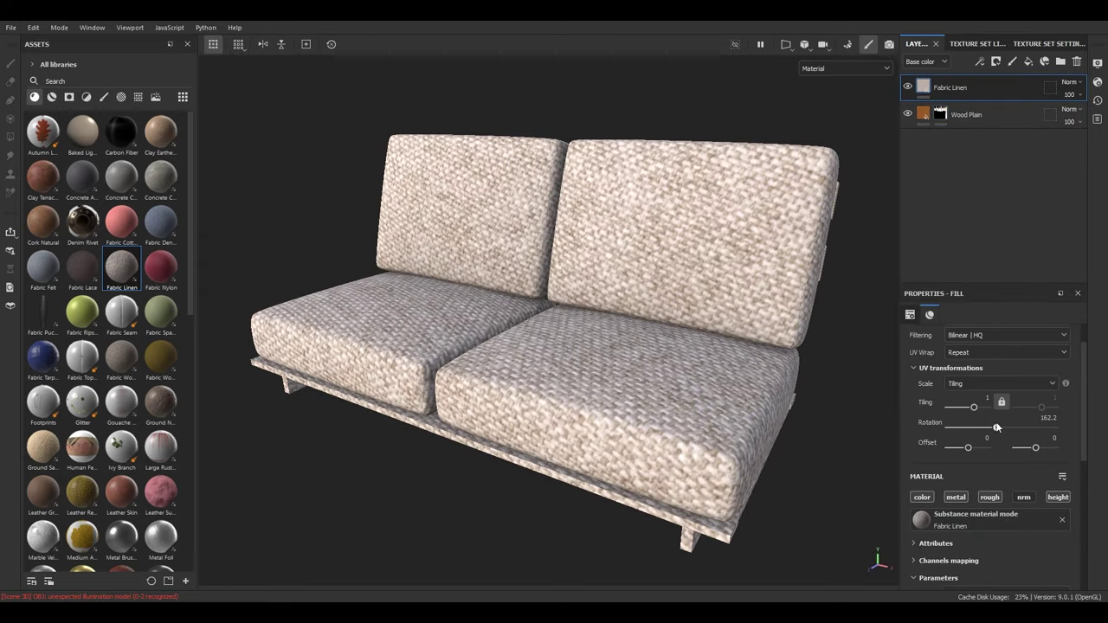
pyautogui.moveTo(998, 427); pyautogui.dragTo(949, 433)
# Step: Set the Fabric Linen layer's UV tiling to 5
pyautogui.scroll(5, 636, 338)
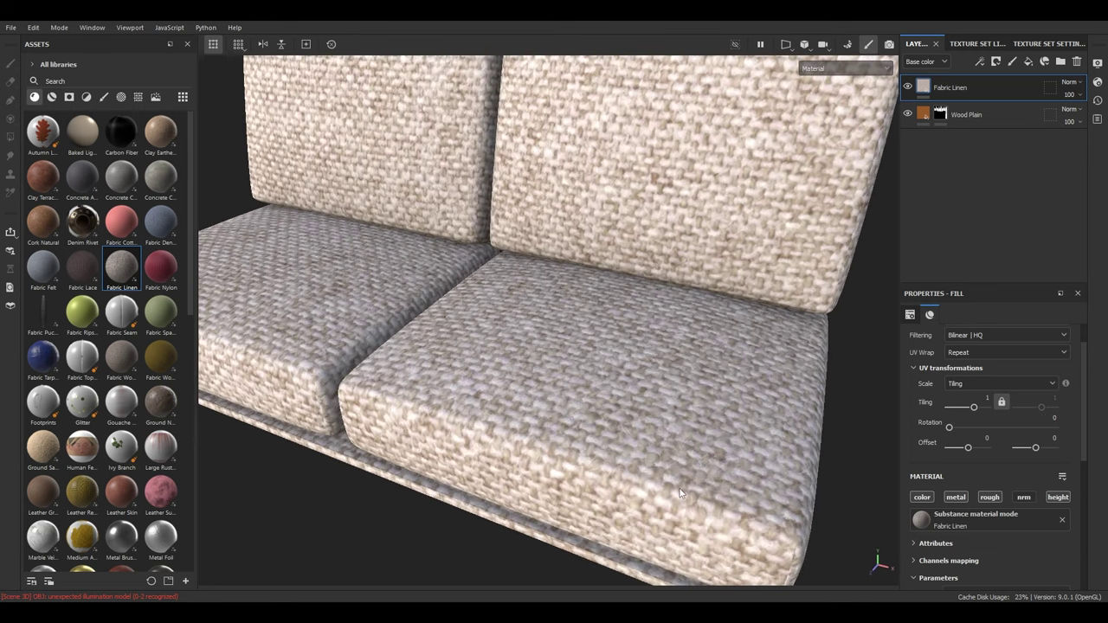
pyautogui.scroll(-1, 683, 457)
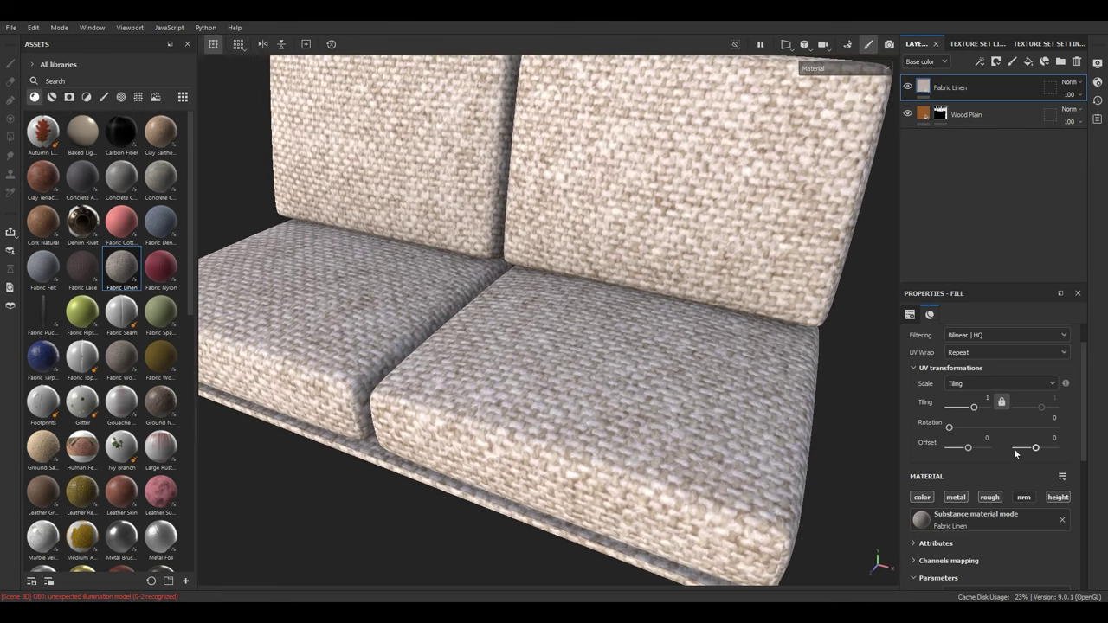
pyautogui.click(985, 396)
pyautogui.write('5')
pyautogui.press('Return')
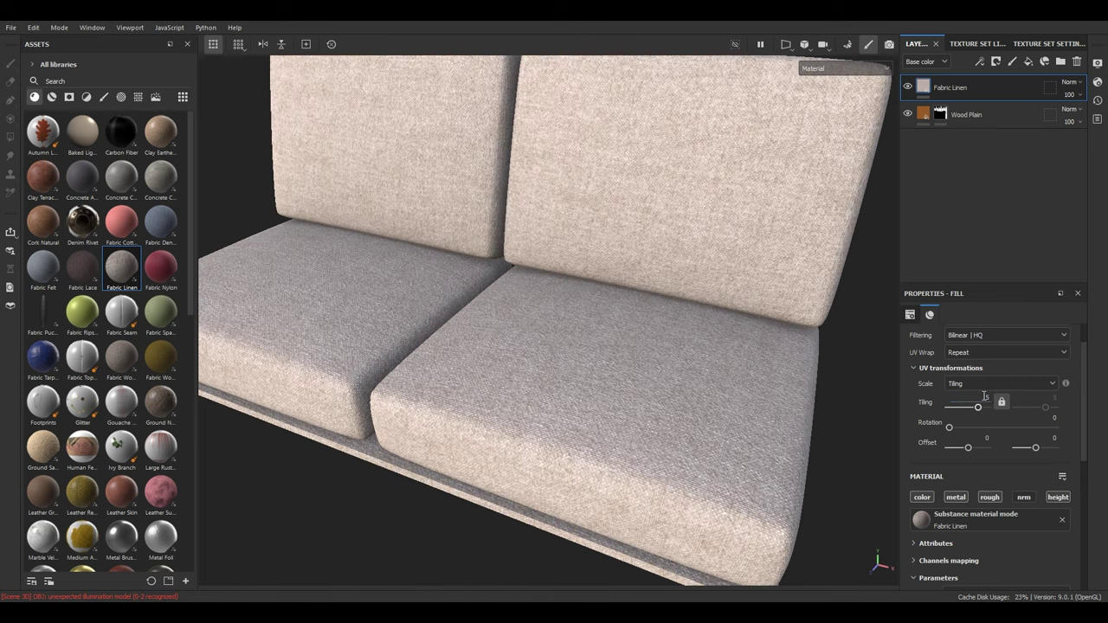
# Step: Examine the scale of the linen weave on the back and seat cushions from close up and farther away
pyautogui.scroll(-6, 562, 298)
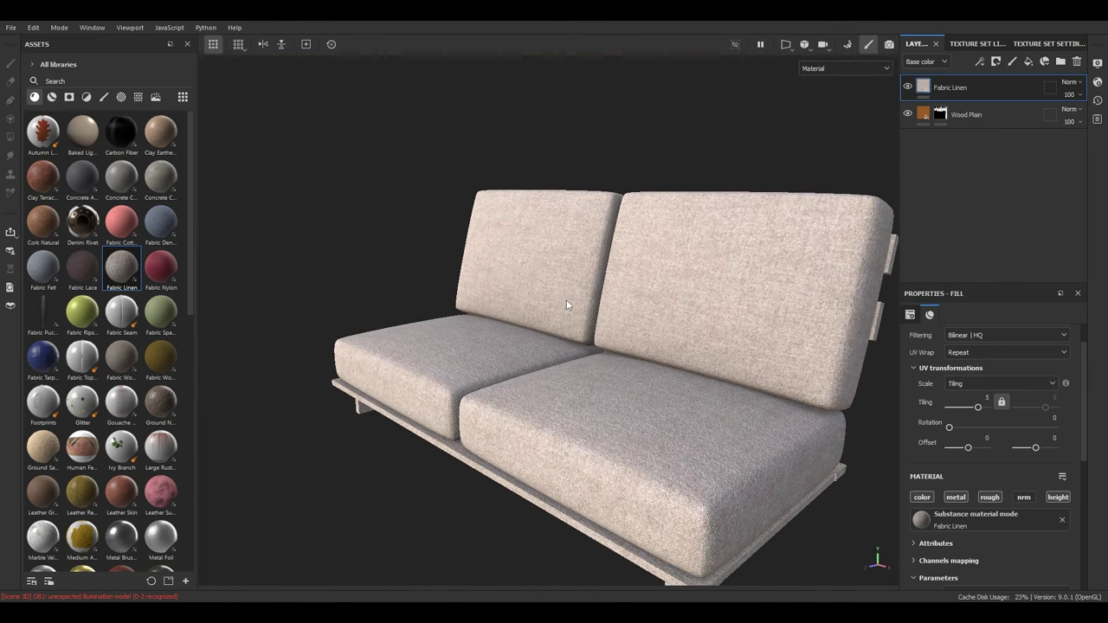
pyautogui.keyDown('alt'); pyautogui.moveTo(675, 308); pyautogui.dragTo(573, 294, button='middle'); pyautogui.keyUp('alt')
pyautogui.scroll(4, 572, 294)
pyautogui.keyDown('alt'); pyautogui.moveTo(588, 421); pyautogui.dragTo(406, 378, button='middle'); pyautogui.keyUp('alt')
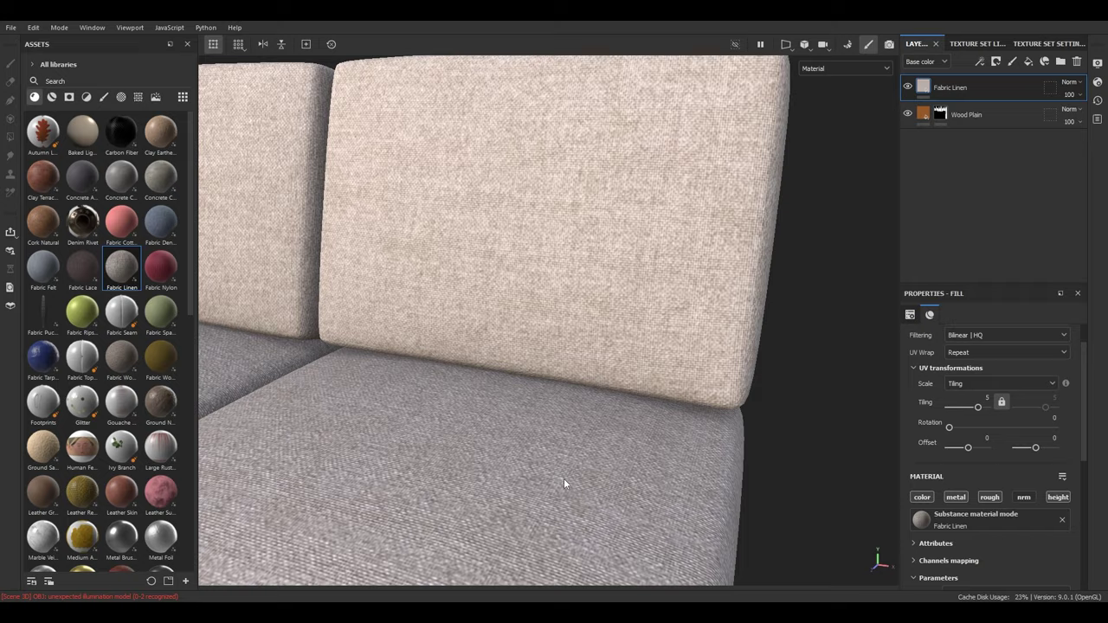
pyautogui.scroll(-1, 563, 478)
pyautogui.keyDown('alt'); pyautogui.moveTo(495, 331); pyautogui.dragTo(607, 383, button='middle'); pyautogui.keyUp('alt')
pyautogui.keyDown('alt'); pyautogui.moveTo(650, 426); pyautogui.dragTo(592, 356); pyautogui.keyUp('alt')
pyautogui.scroll(-1, 608, 487)
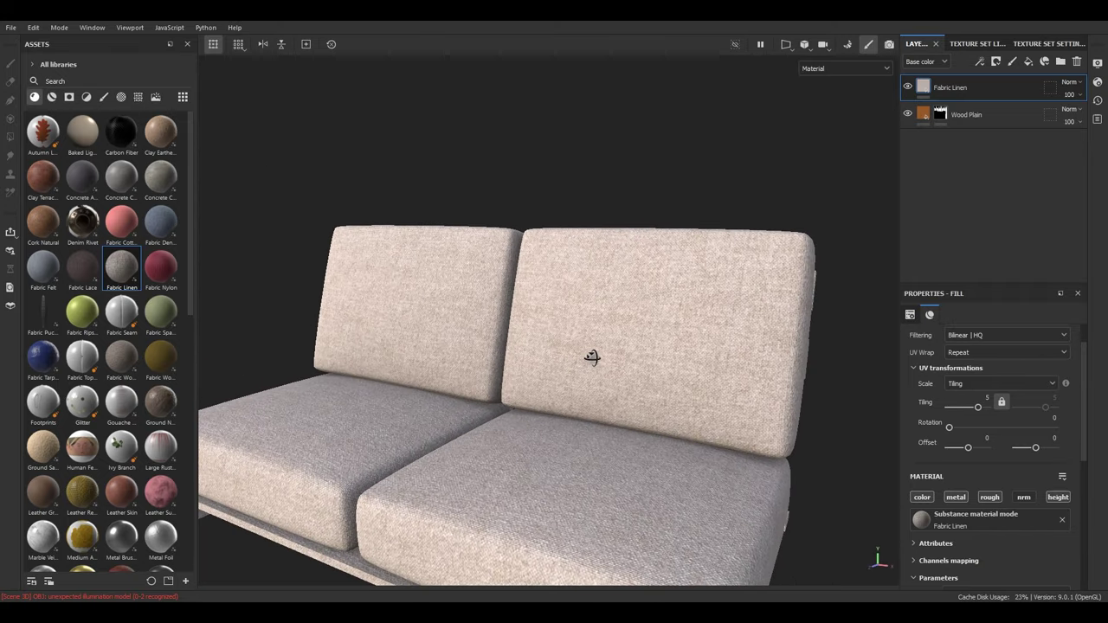
pyautogui.keyDown('alt'); pyautogui.moveTo(605, 498); pyautogui.dragTo(605, 422, button='middle'); pyautogui.keyUp('alt')
pyautogui.scroll(-2, 605, 423)
pyautogui.keyDown('alt'); pyautogui.moveTo(537, 420); pyautogui.dragTo(593, 362); pyautogui.keyUp('alt')
pyautogui.scroll(-3, 950, 413)
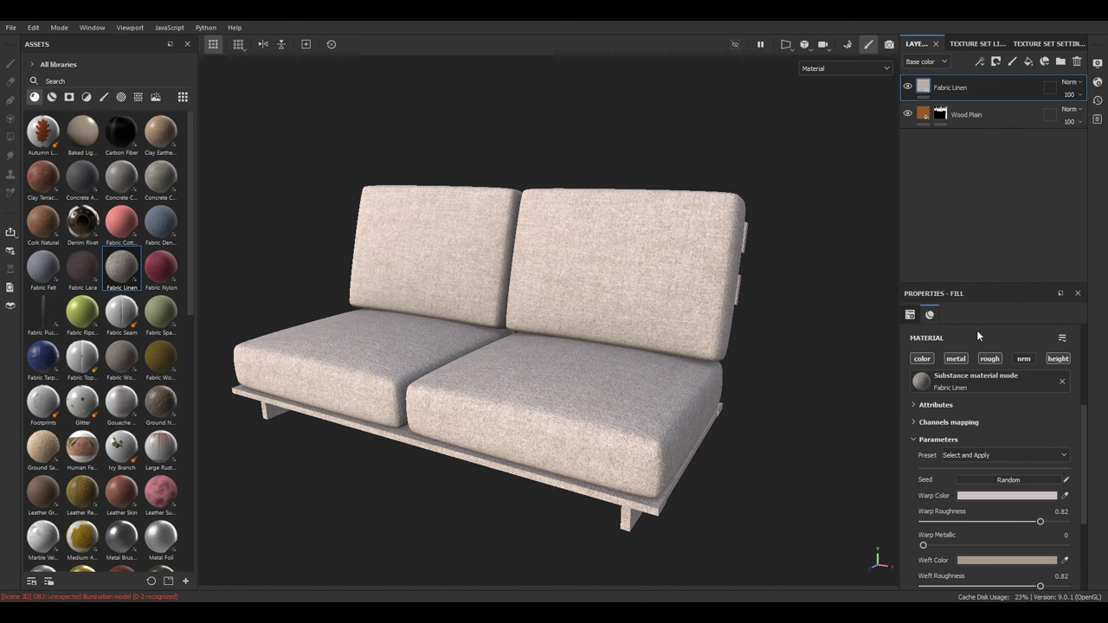
# Step: Try the Yellow Linen, Flecked Linen and Irregular Linen presets on the Fabric Linen material
pyautogui.click(1004, 455)
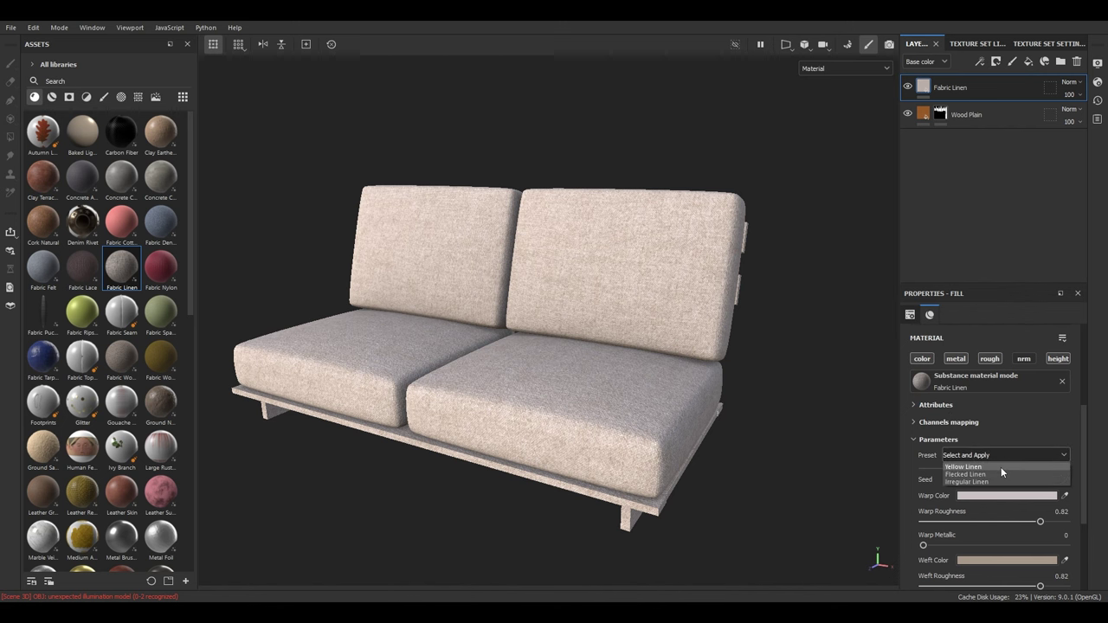
pyautogui.click(1000, 466)
pyautogui.scroll(3, 748, 430)
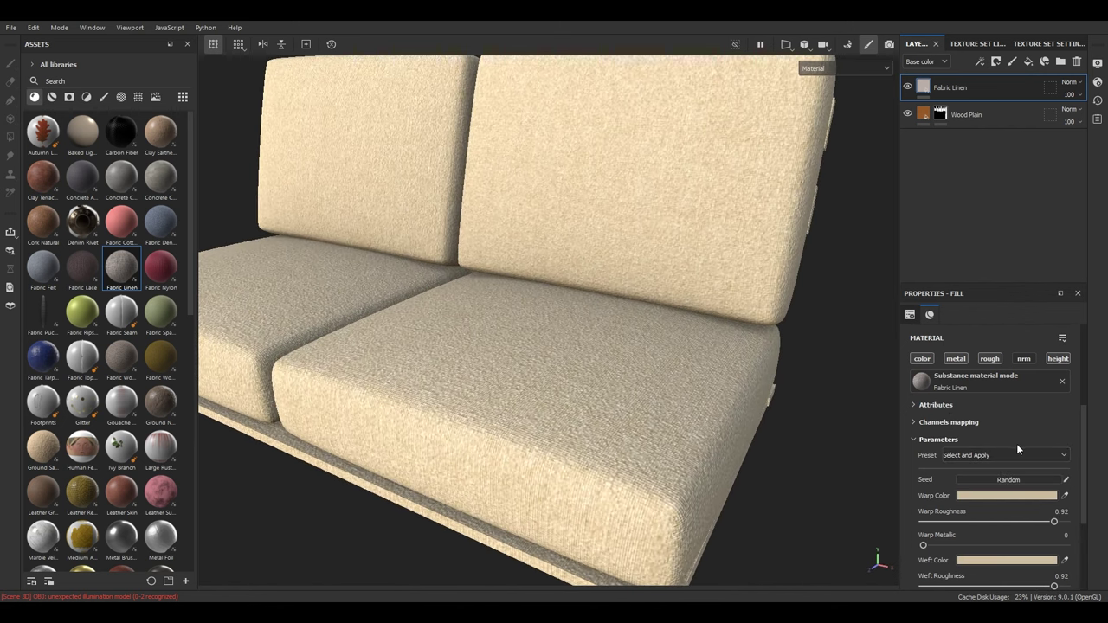
pyautogui.click(1005, 455)
pyautogui.click(1001, 476)
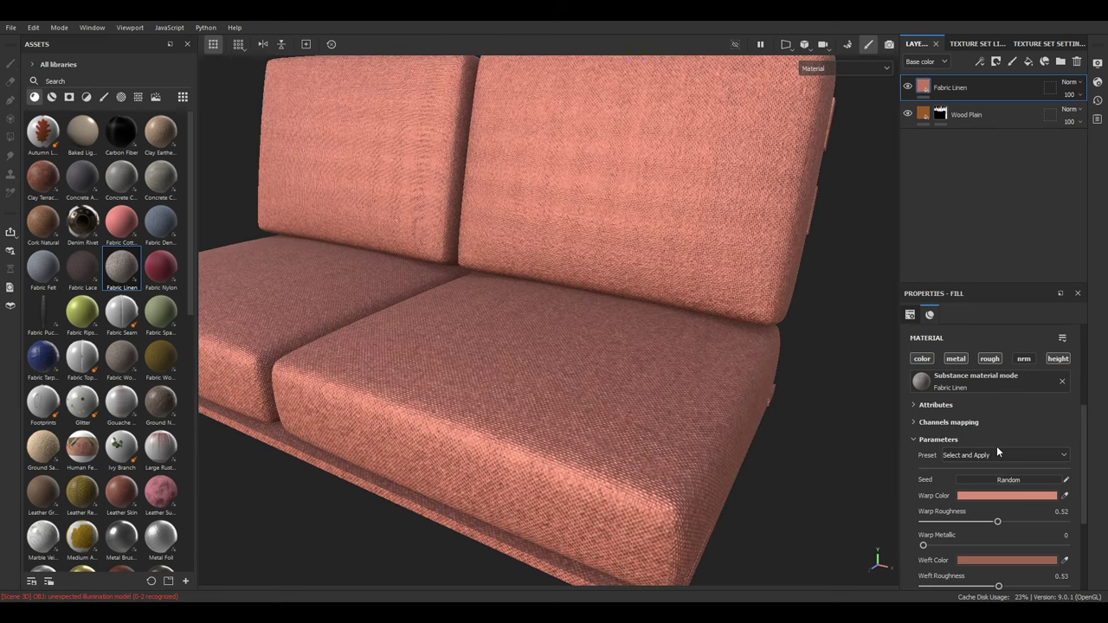
pyautogui.click(996, 450)
pyautogui.click(988, 481)
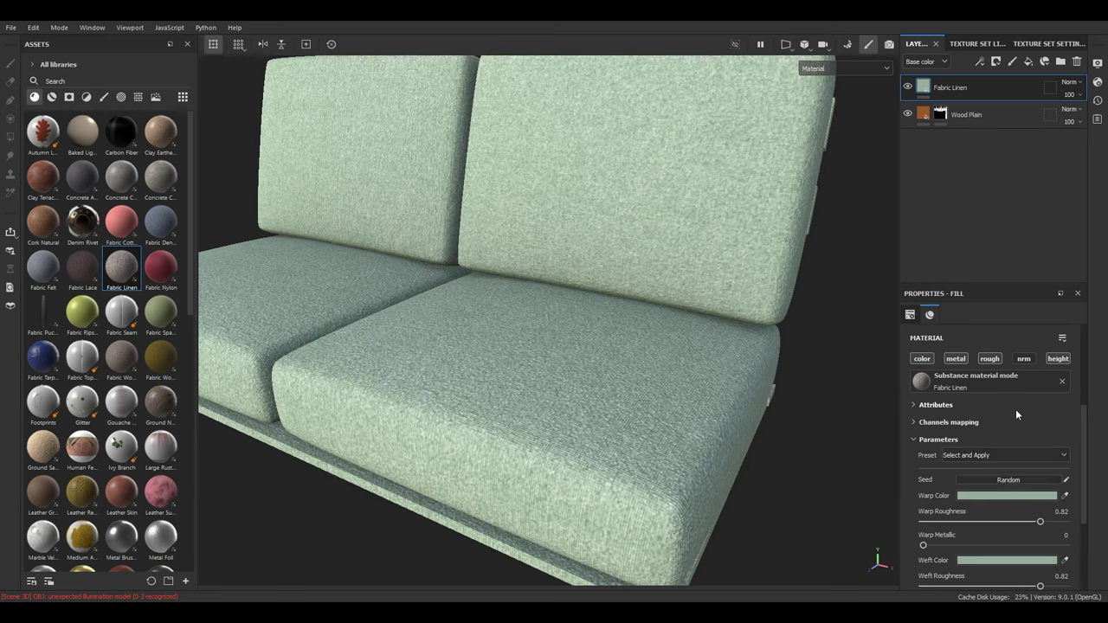
# Step: Review the Fabric Linen material's attributes and parameters, and set its Tension Variation to 0 while checking the back cushion's weave
pyautogui.click(1012, 405)
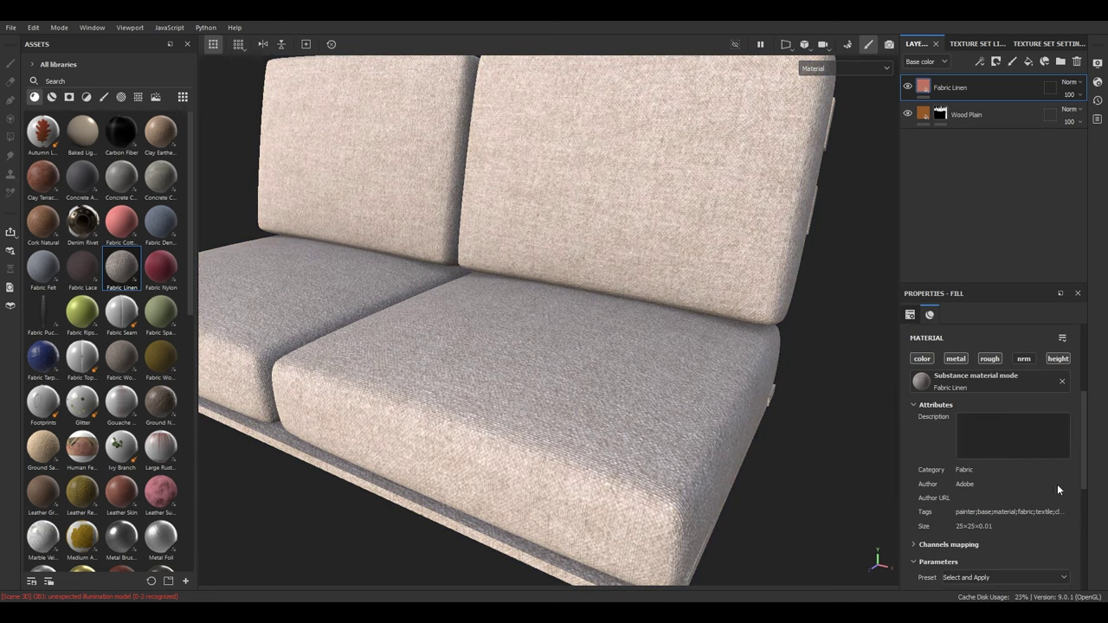
pyautogui.scroll(-4, 1039, 476)
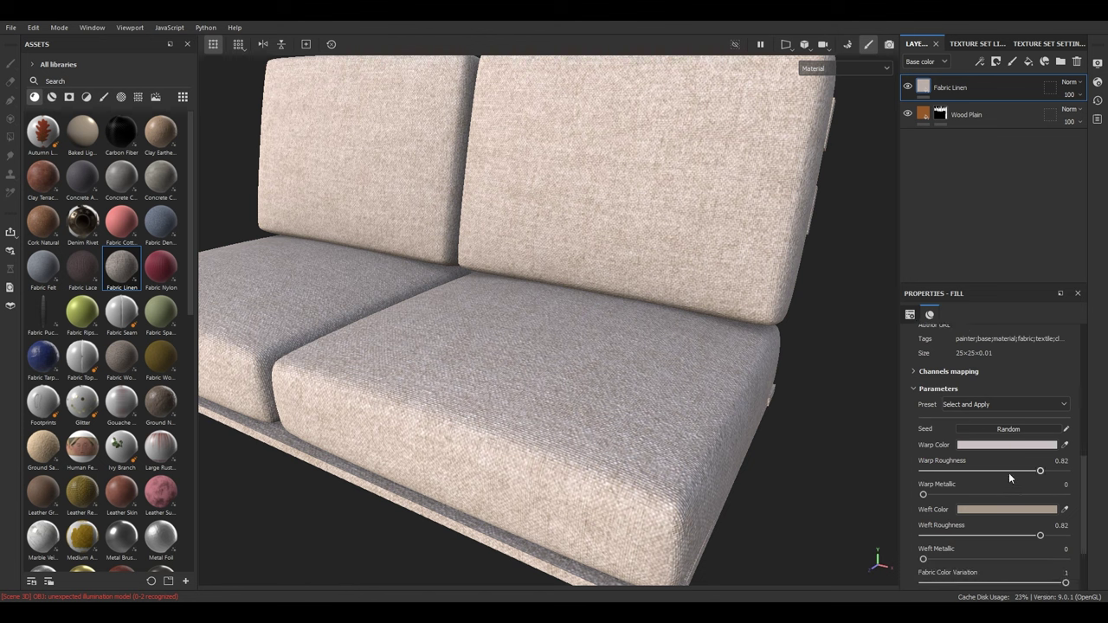
pyautogui.scroll(-1, 998, 493)
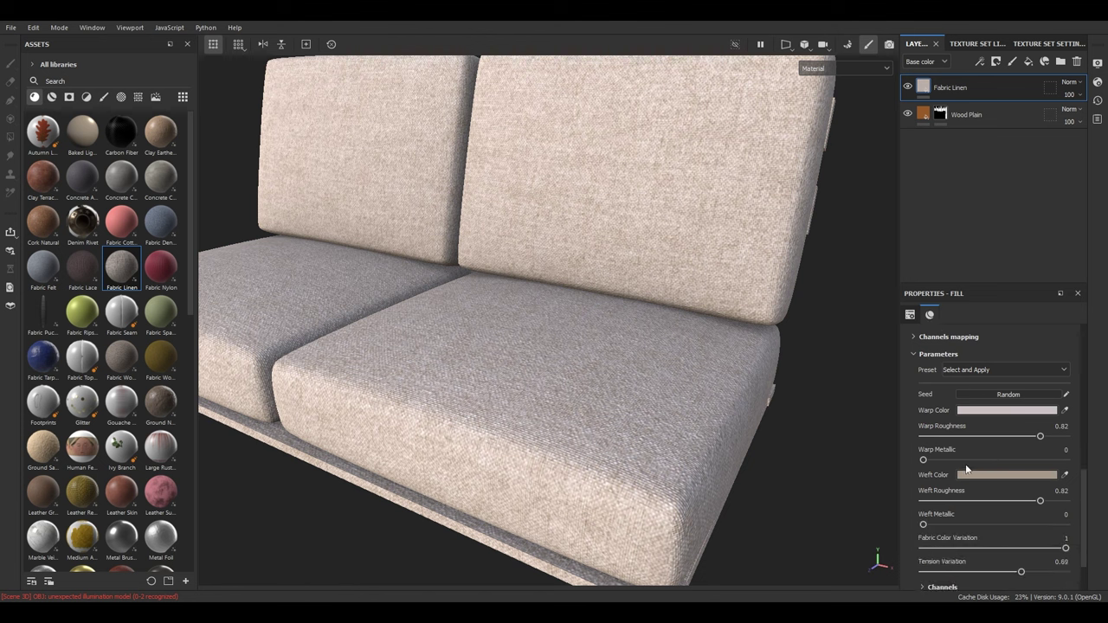
pyautogui.scroll(-2, 939, 515)
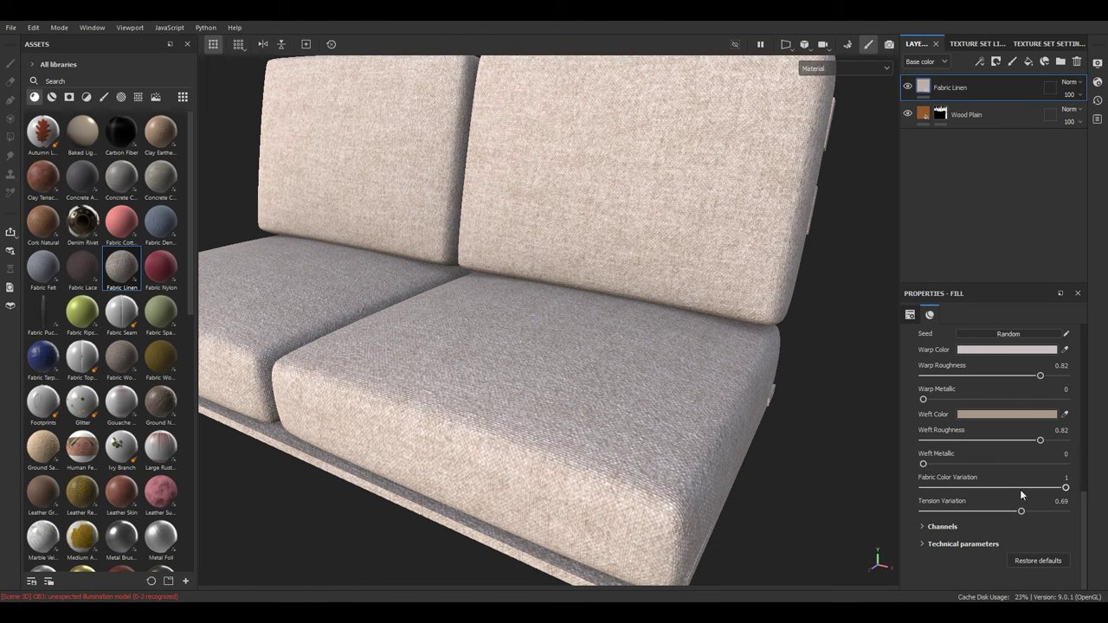
pyautogui.moveTo(1020, 511); pyautogui.dragTo(908, 518)
pyautogui.keyDown('alt'); pyautogui.moveTo(505, 314); pyautogui.dragTo(376, 270, button='middle'); pyautogui.keyUp('alt')
pyautogui.scroll(2, 517, 346)
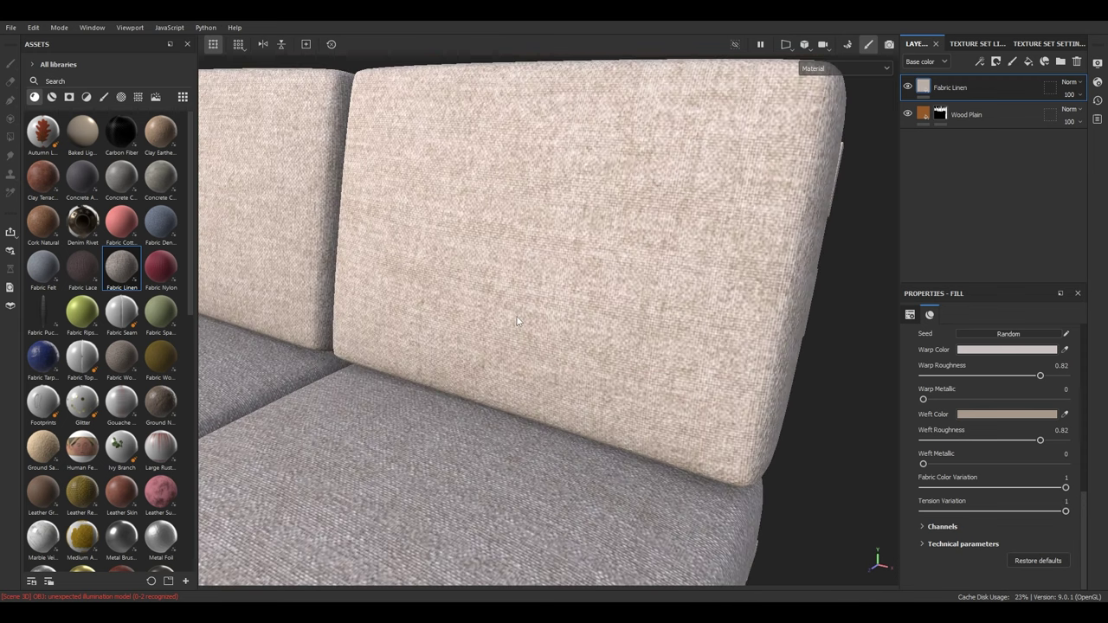
pyautogui.scroll(1, 376, 270)
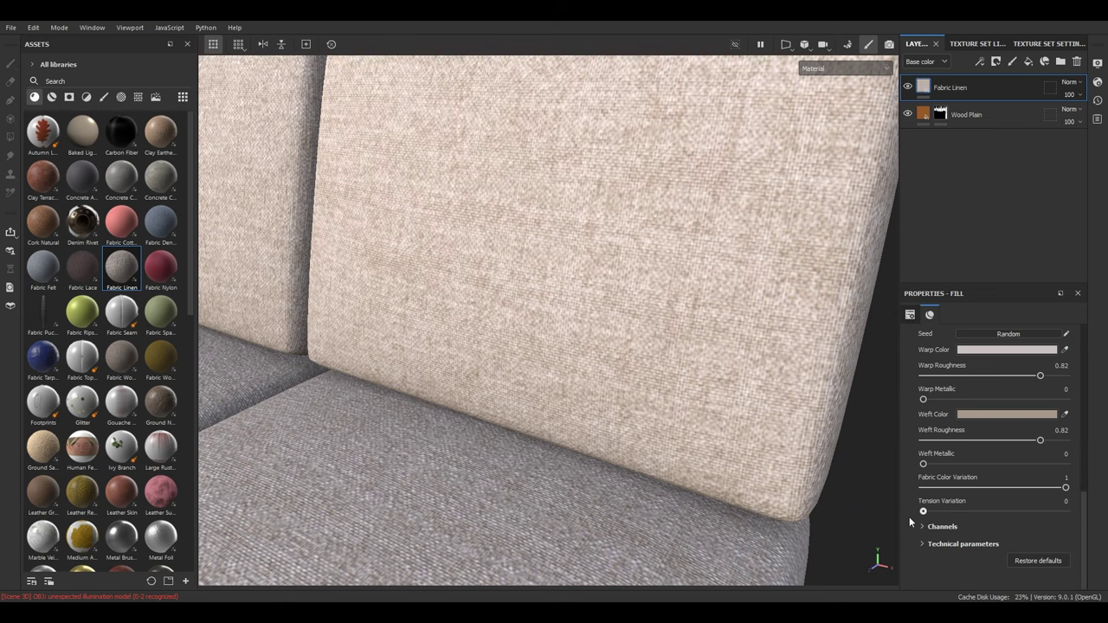
# Step: Set the Fabric Linen material's Tension Variation to 1 and check the fabric on the whole sofa
pyautogui.moveTo(922, 511); pyautogui.dragTo(1083, 530)
pyautogui.scroll(-6, 564, 260)
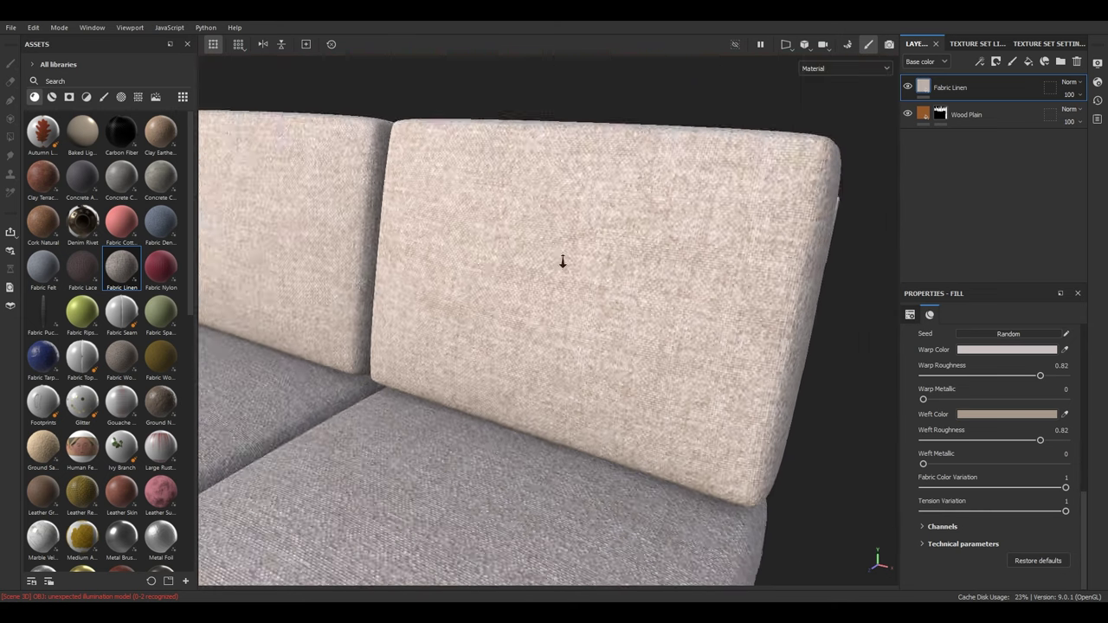
pyautogui.moveTo(549, 282)
pyautogui.keyDown('alt'); pyautogui.mouseDown()
pyautogui.moveTo(678, 247)
pyautogui.moveTo(534, 186)
pyautogui.moveTo(576, 205)
pyautogui.moveTo(540, 302)
pyautogui.moveTo(552, 378)
pyautogui.moveTo(511, 292)
pyautogui.moveTo(568, 356)
pyautogui.moveTo(538, 293)
pyautogui.mouseUp(); pyautogui.keyUp('alt')
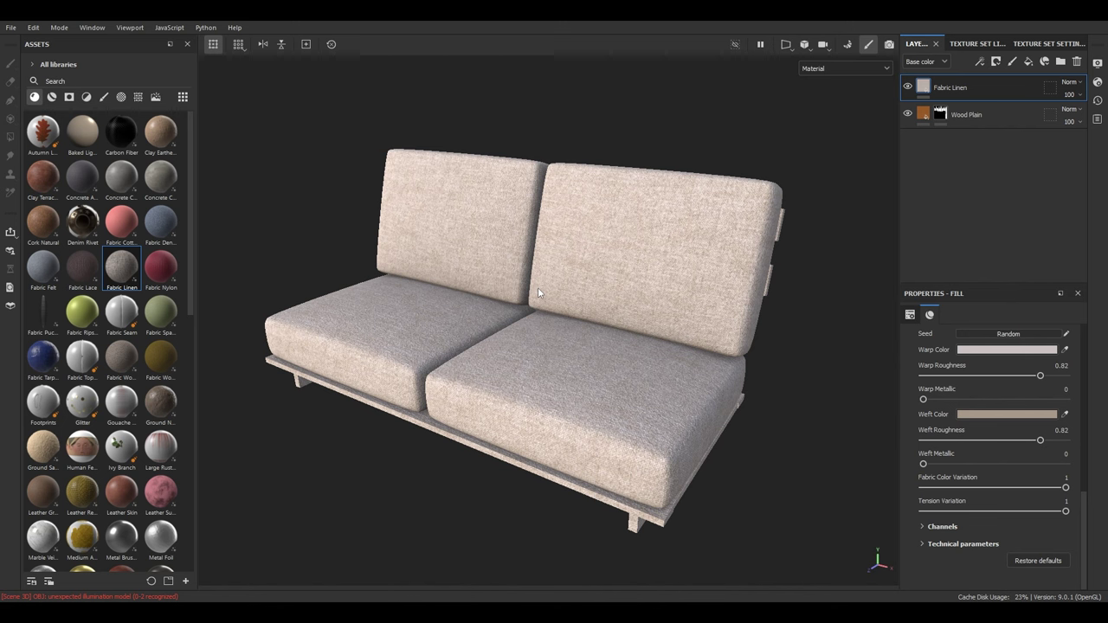
pyautogui.scroll(4, 537, 287)
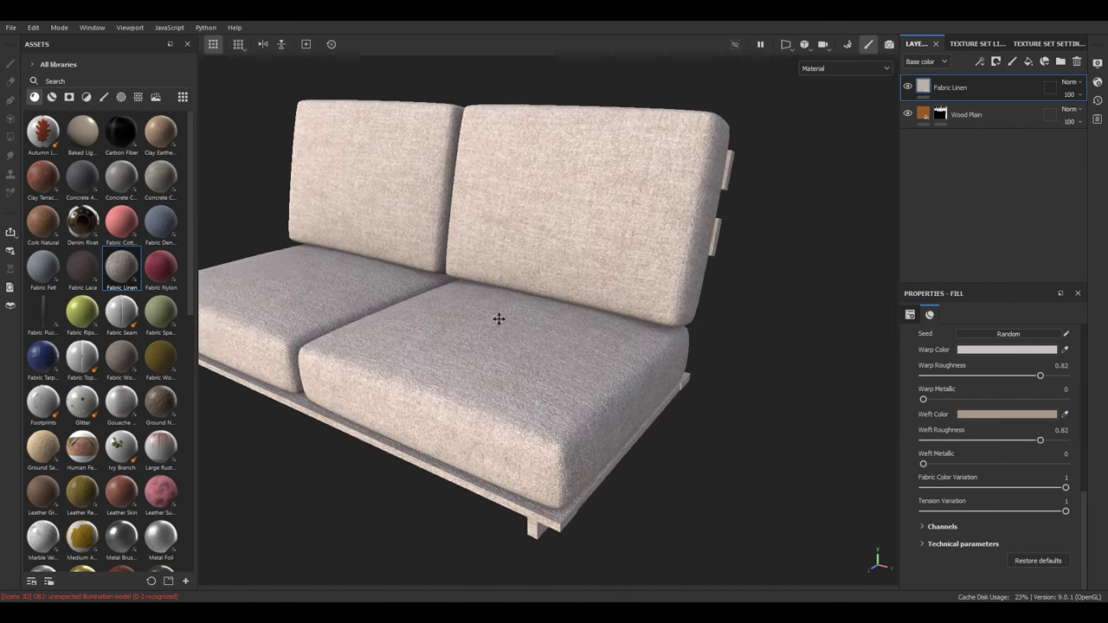
pyautogui.scroll(-3, 555, 409)
pyautogui.keyDown('alt'); pyautogui.moveTo(623, 379); pyautogui.dragTo(622, 266); pyautogui.keyUp('alt')
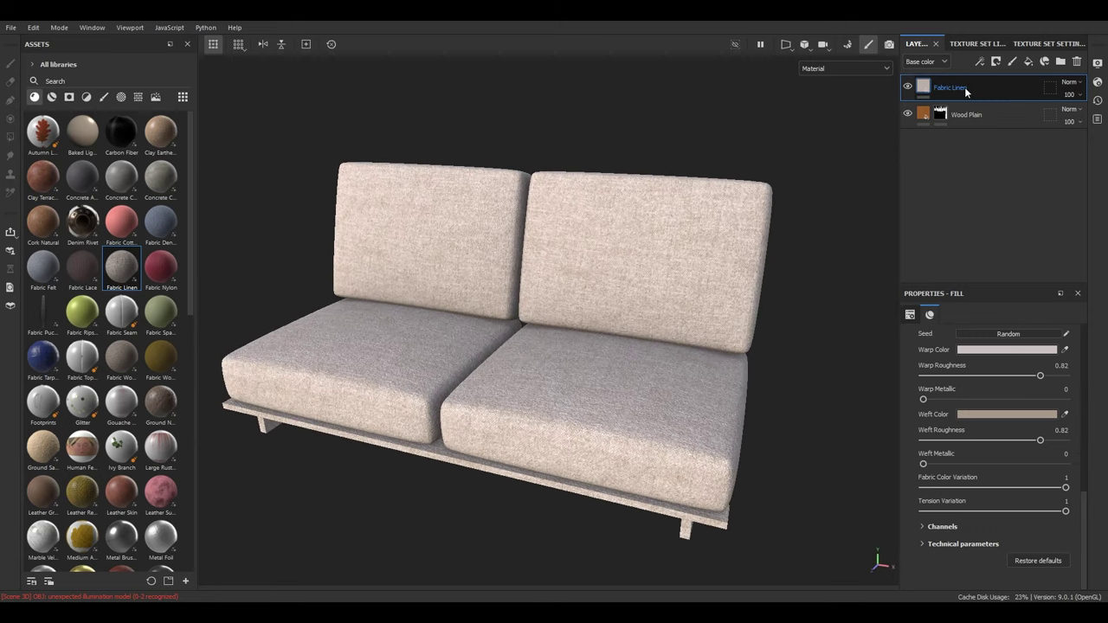
# Step: Add a black mask to the Fabric Linen layer and reveal the two back and two seat cushions with mesh polygon fill
pyautogui.rightClick(934, 87)
pyautogui.click(979, 108)
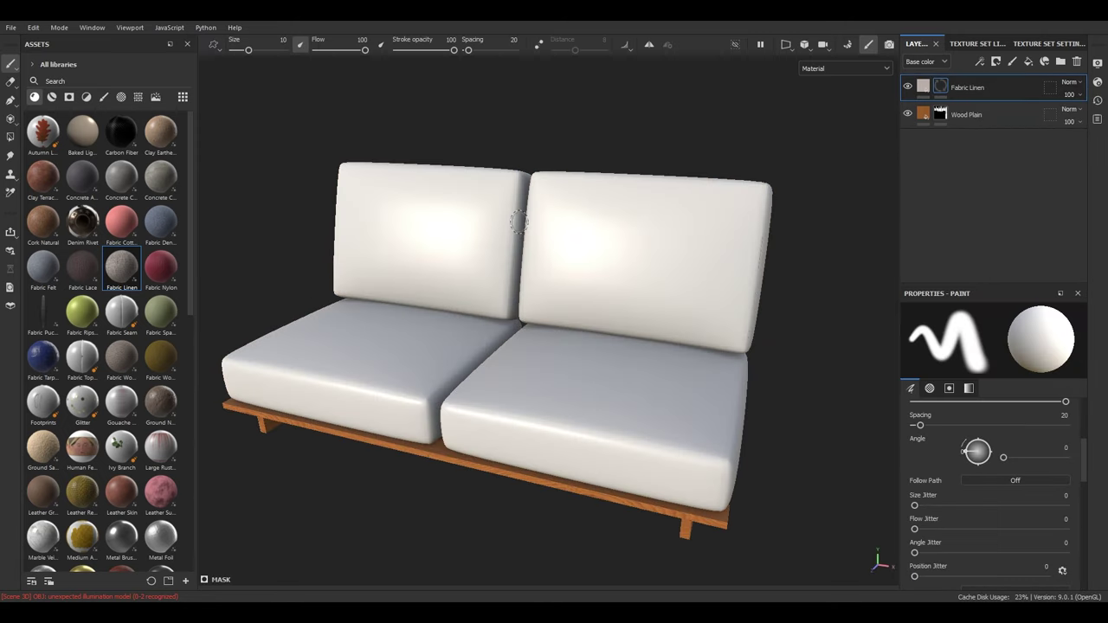
pyautogui.click(11, 137)
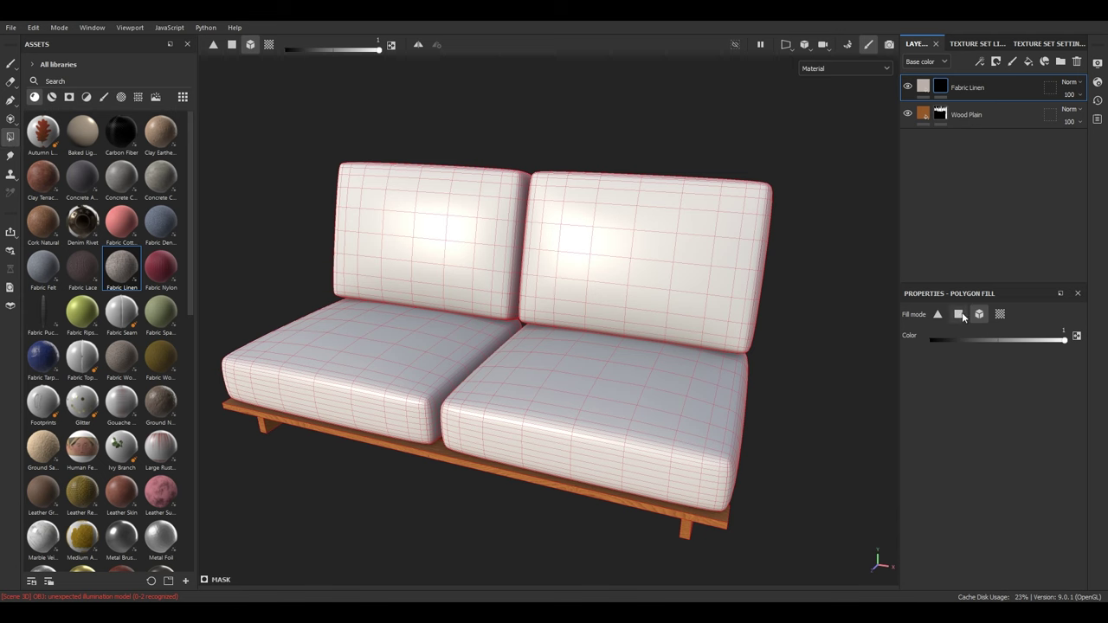
pyautogui.click(543, 229)
pyautogui.click(439, 228)
pyautogui.click(405, 322)
pyautogui.click(569, 374)
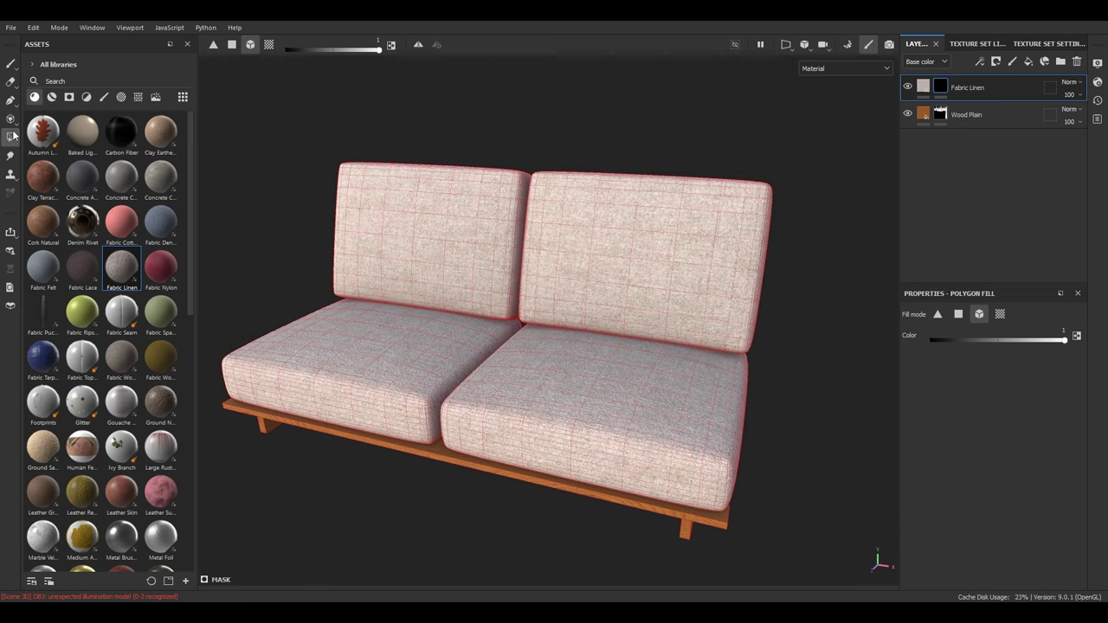
pyautogui.click(11, 64)
pyautogui.moveTo(537, 384)
pyautogui.keyDown('alt'); pyautogui.mouseDown()
pyautogui.moveTo(529, 336)
pyautogui.moveTo(606, 476)
pyautogui.mouseUp(); pyautogui.keyUp('alt')
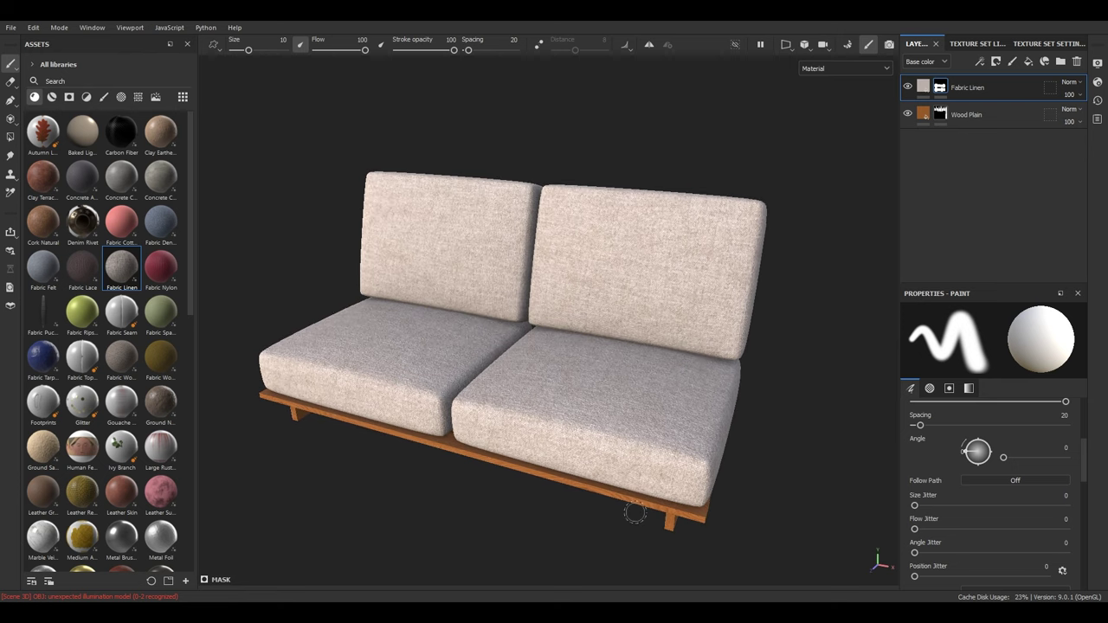
pyautogui.scroll(4, 942, 473)
pyautogui.press('x')
pyautogui.keyDown('alt'); pyautogui.moveTo(567, 476); pyautogui.dragTo(591, 458); pyautogui.keyUp('alt')
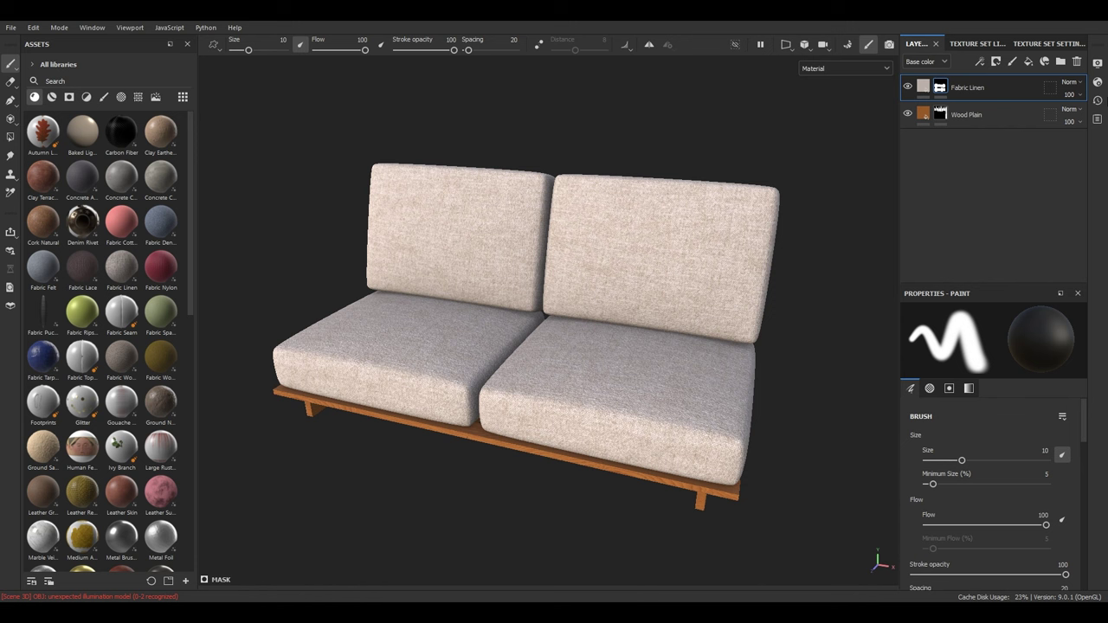
# Step: Create a fill layer on top with a black mask, and add a fill to that mask using the sofa's Ambient Occlusion map
pyautogui.click(1029, 60)
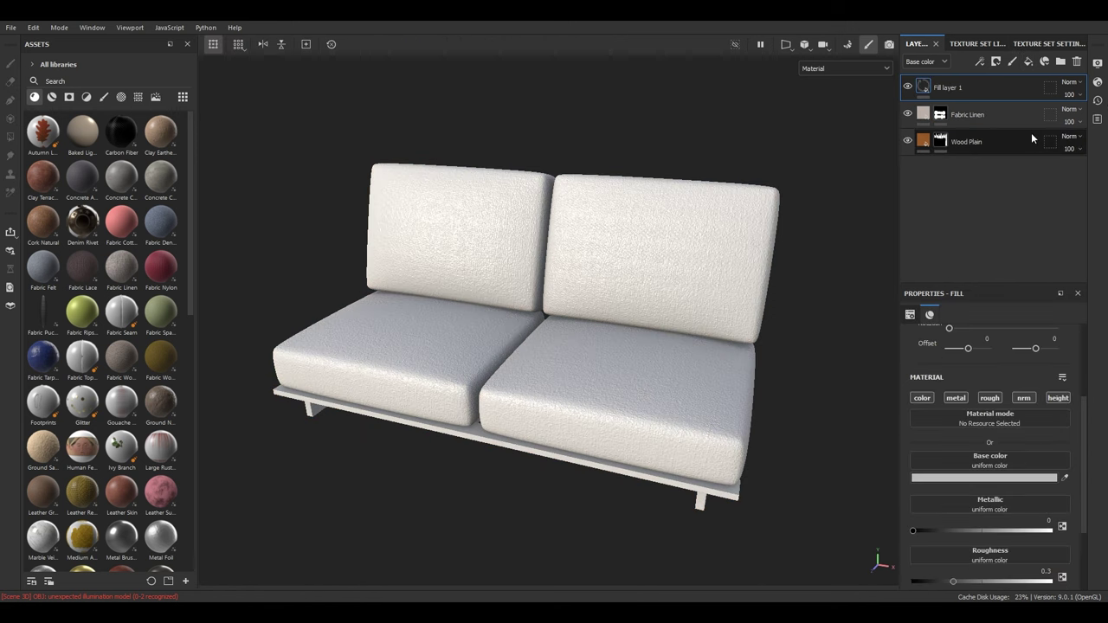
pyautogui.rightClick(956, 90)
pyautogui.click(978, 112)
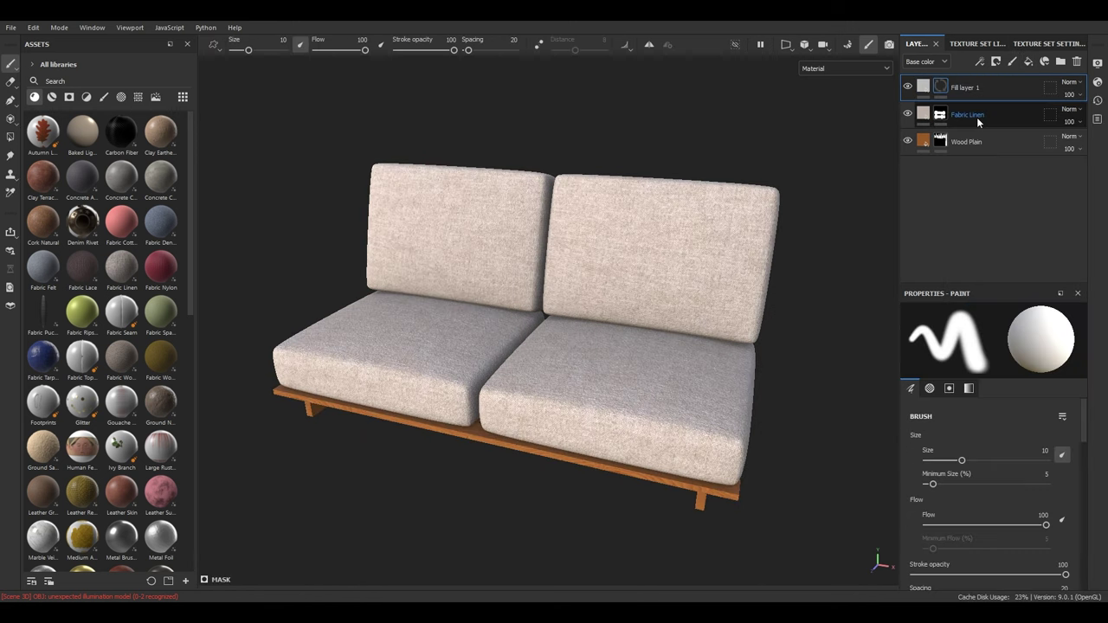
pyautogui.rightClick(956, 87)
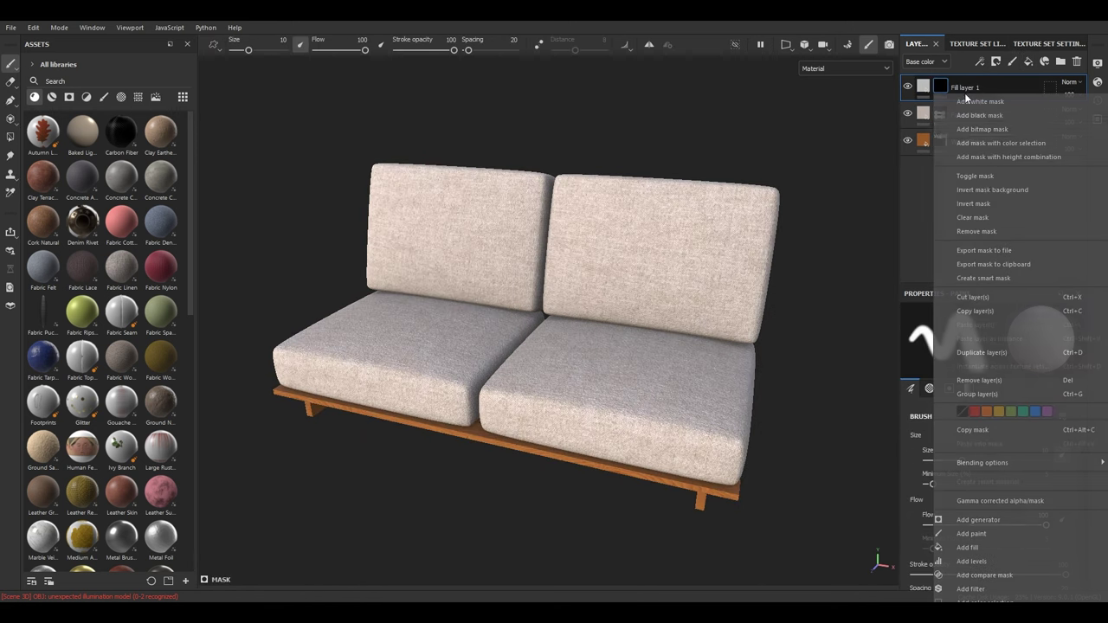
pyautogui.click(998, 547)
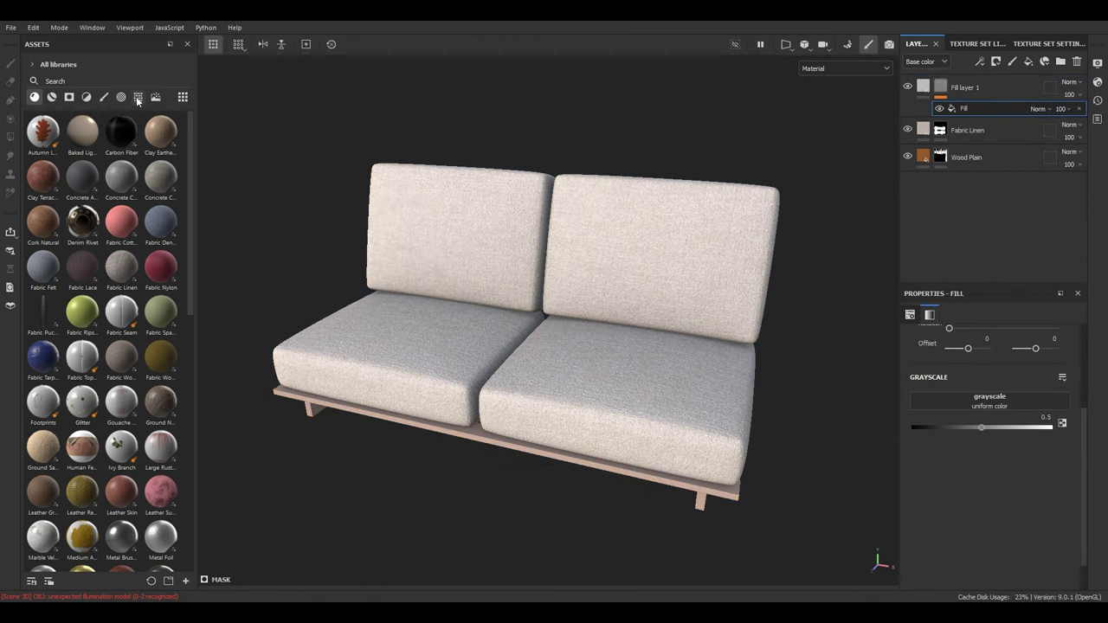
pyautogui.click(138, 98)
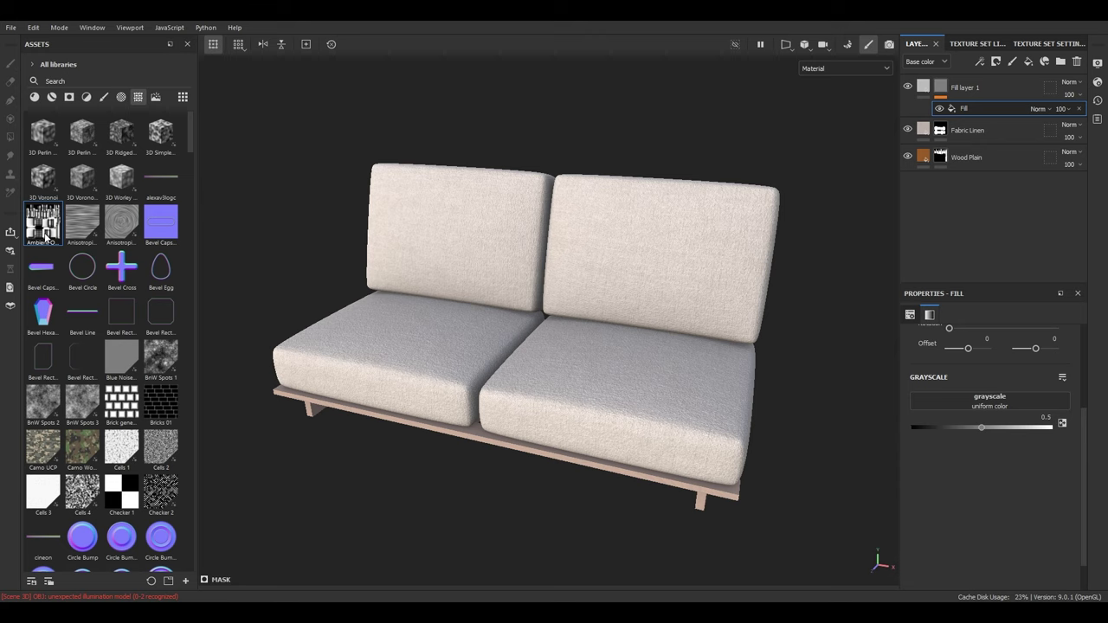
pyautogui.moveTo(45, 236)
pyautogui.mouseDown()
pyautogui.moveTo(152, 265)
pyautogui.moveTo(1006, 406)
pyautogui.mouseUp()
# Step: Limit the new fill layer to the color and roughness channels, with roughness 1 and dark red base color 9A0000
pyautogui.click(981, 116)
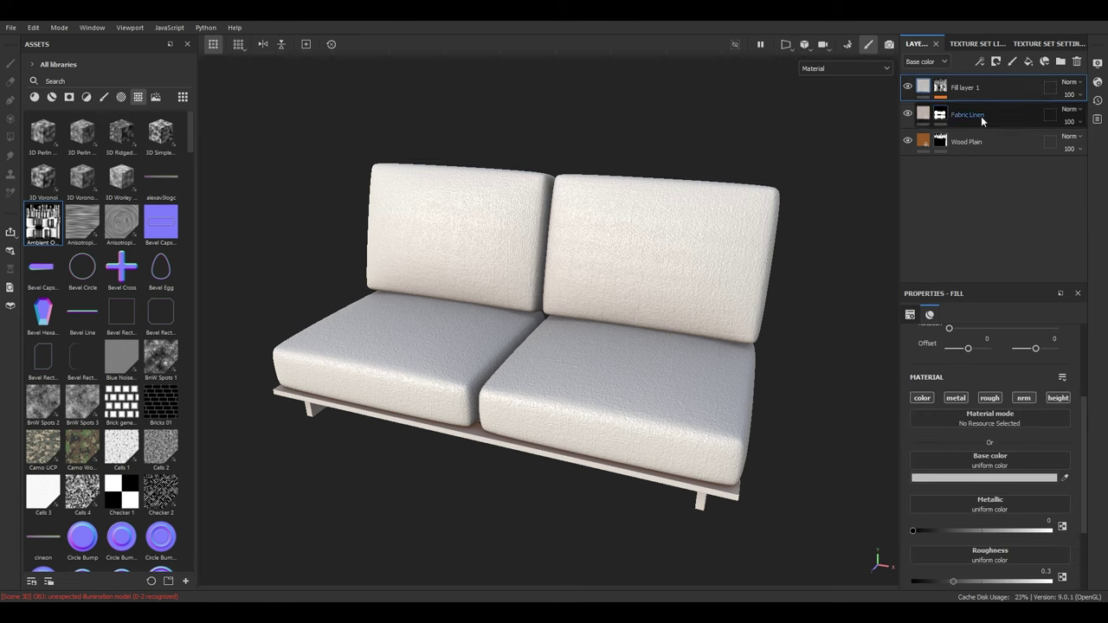
pyautogui.click(956, 397)
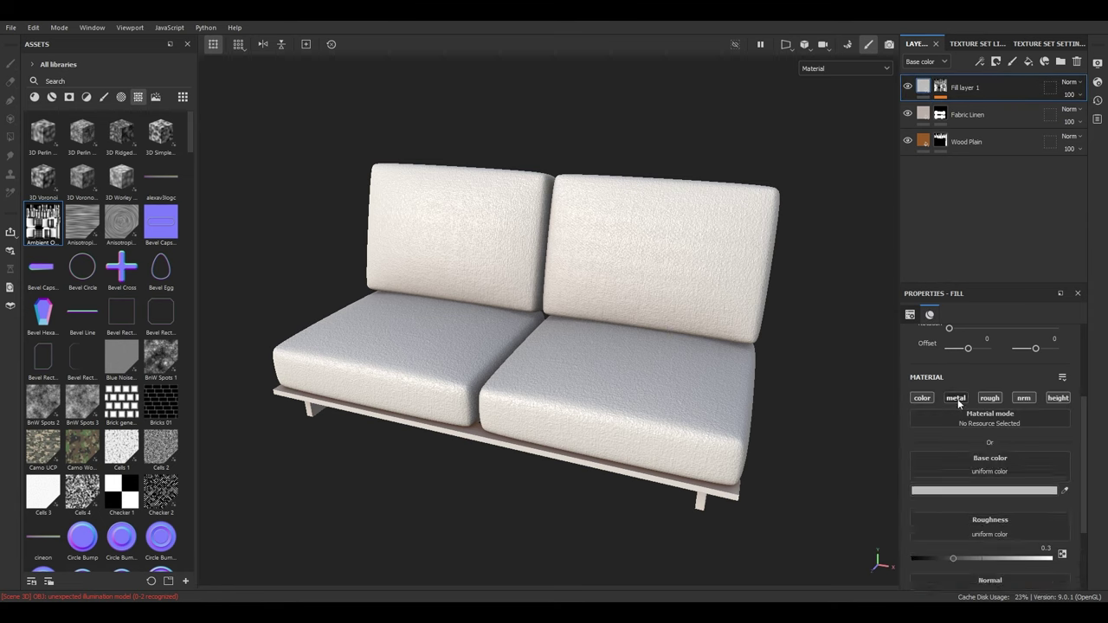
pyautogui.click(1024, 398)
pyautogui.click(1058, 398)
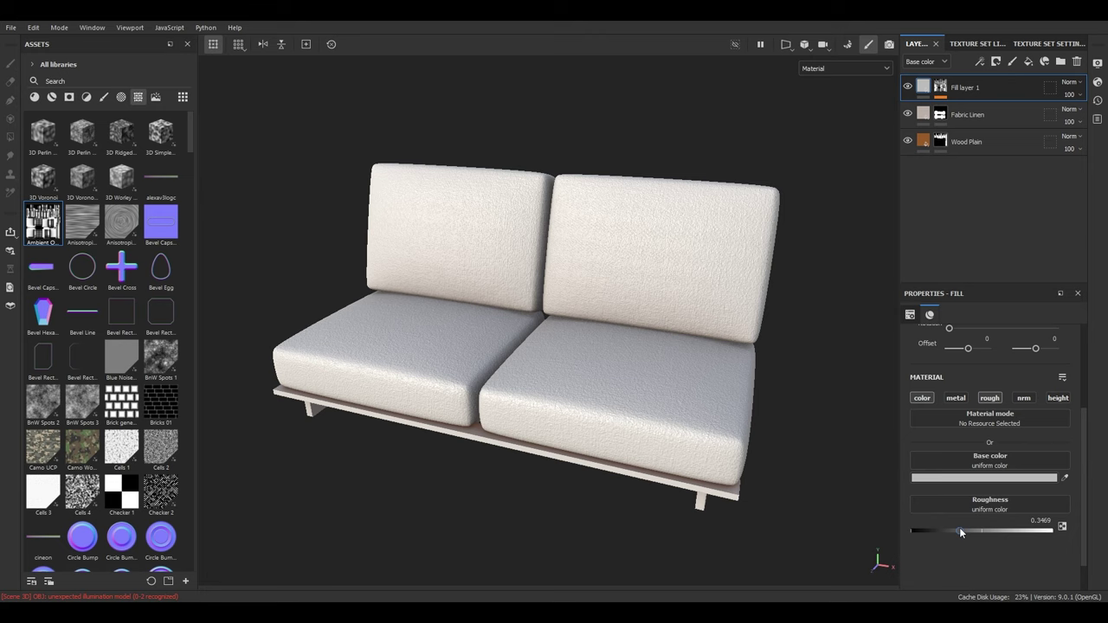
pyautogui.moveTo(959, 528); pyautogui.dragTo(1051, 529)
pyautogui.click(981, 479)
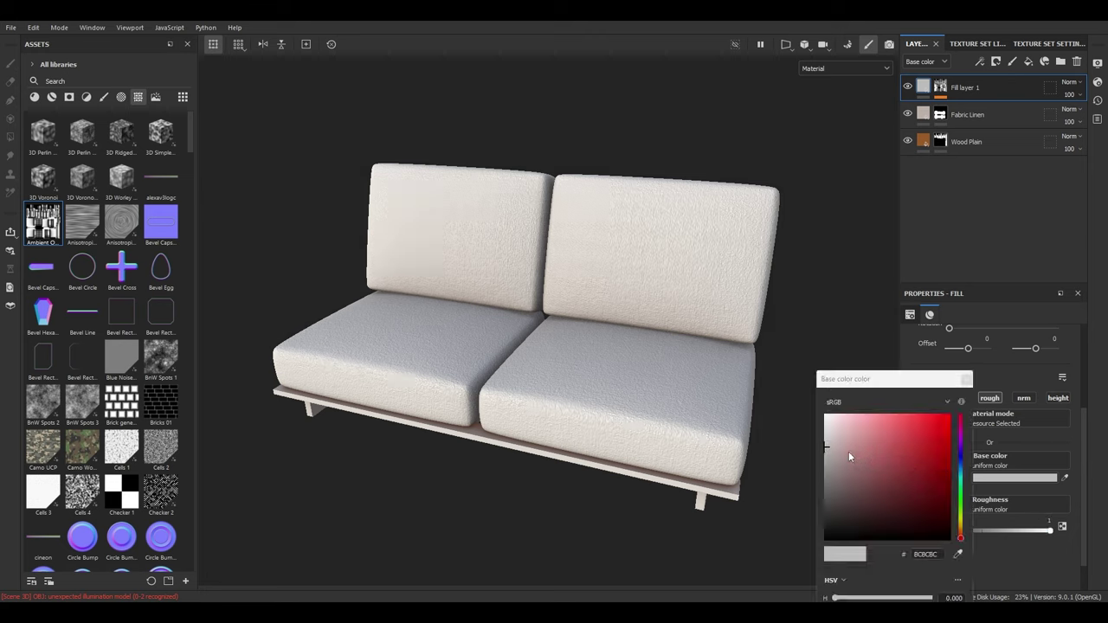
pyautogui.moveTo(849, 451); pyautogui.dragTo(949, 456)
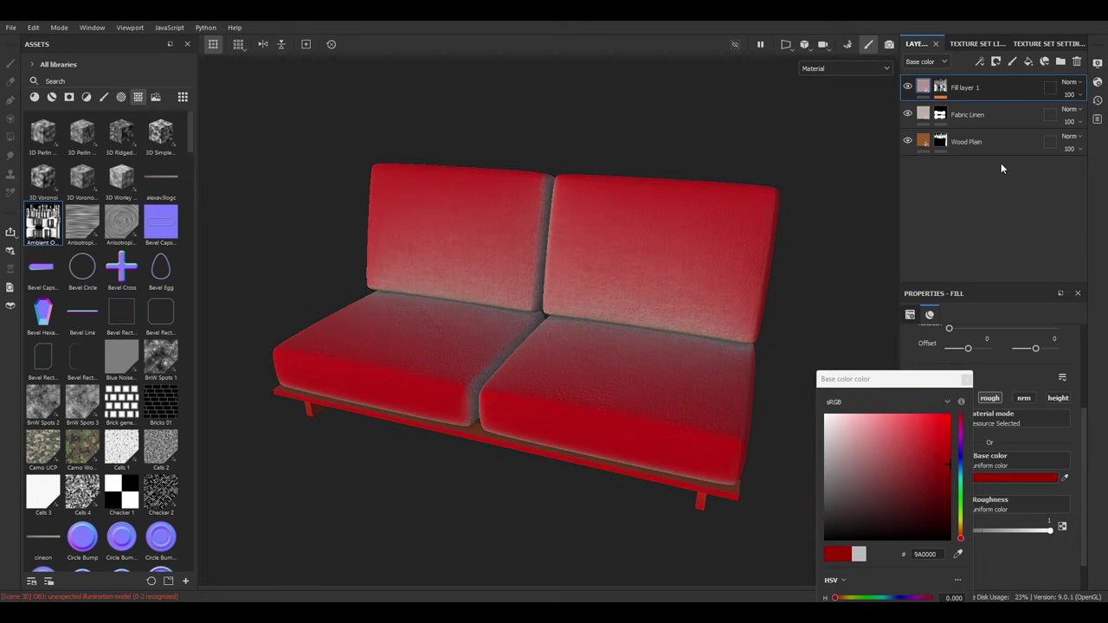
# Step: Add an Invert filter above the ambient occlusion fill in the top fill layer's mask
pyautogui.click(940, 87)
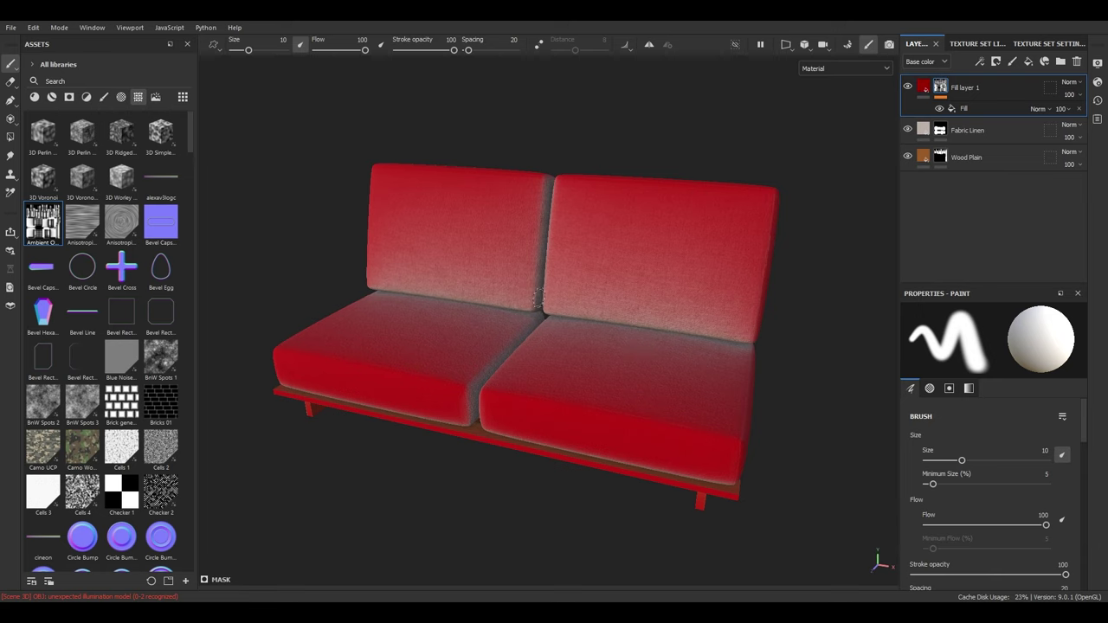
pyautogui.keyDown('alt'); pyautogui.moveTo(511, 267); pyautogui.dragTo(578, 382, button='right'); pyautogui.keyUp('alt')
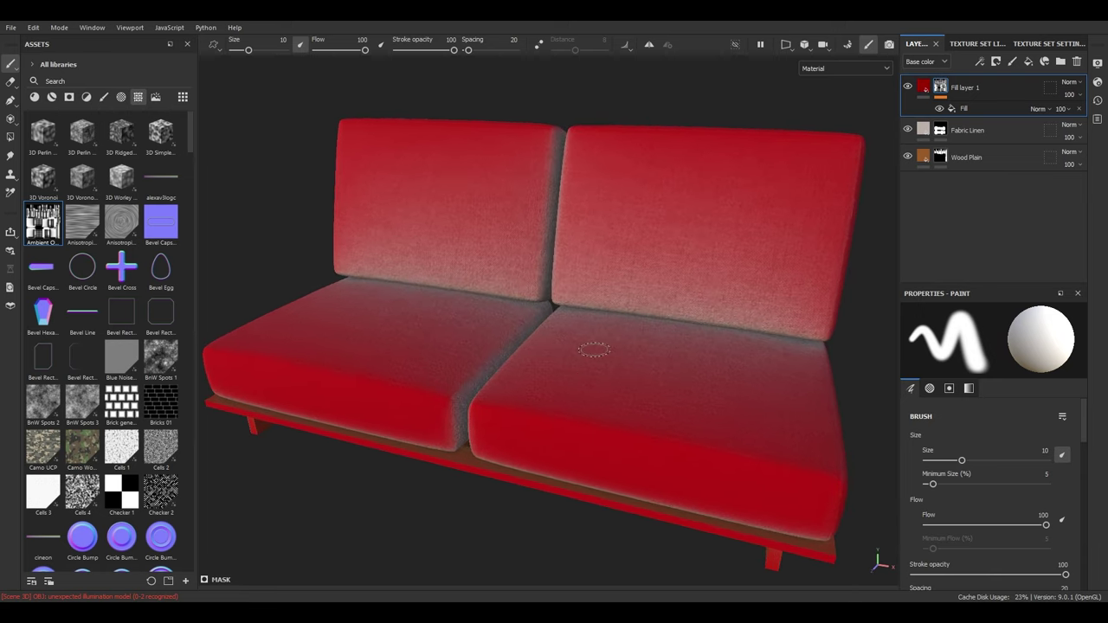
pyautogui.click(979, 109)
pyautogui.rightClick(984, 109)
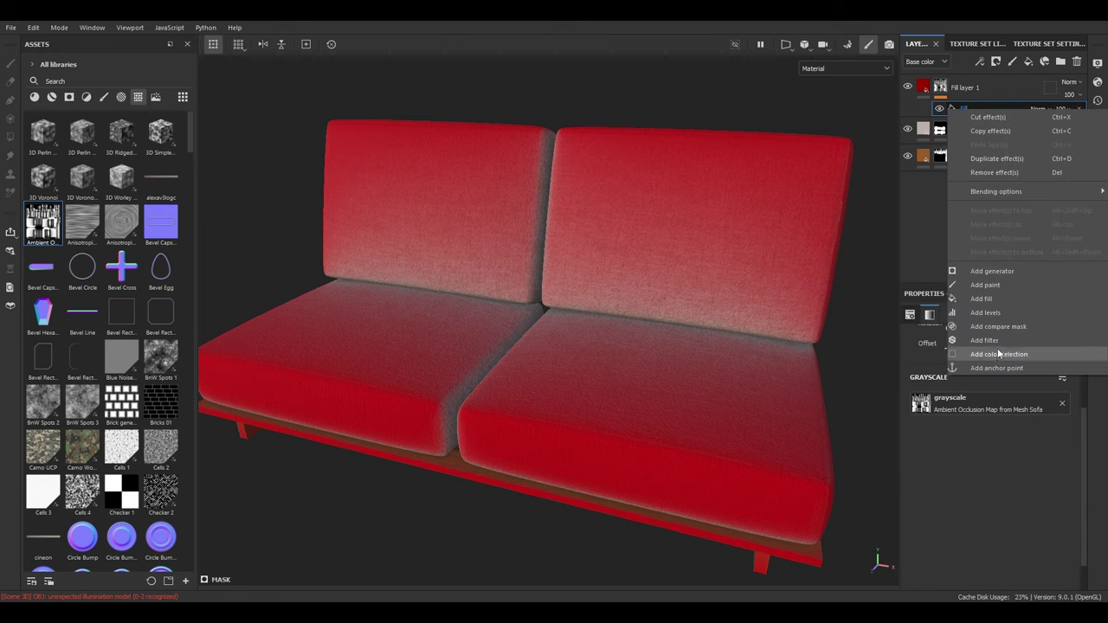
pyautogui.click(987, 340)
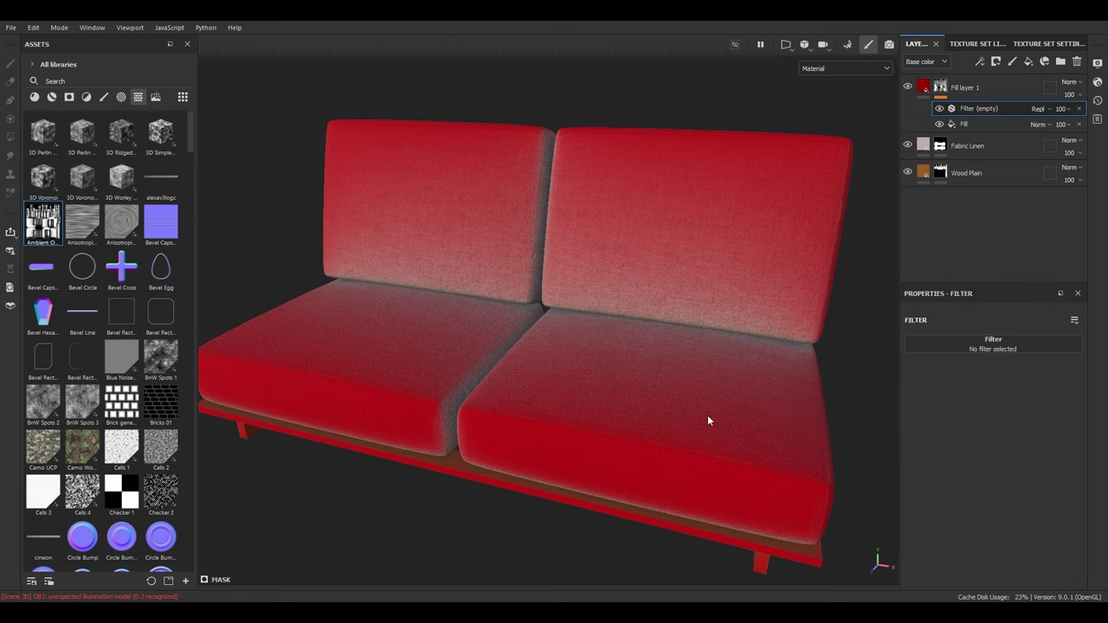
pyautogui.click(992, 349)
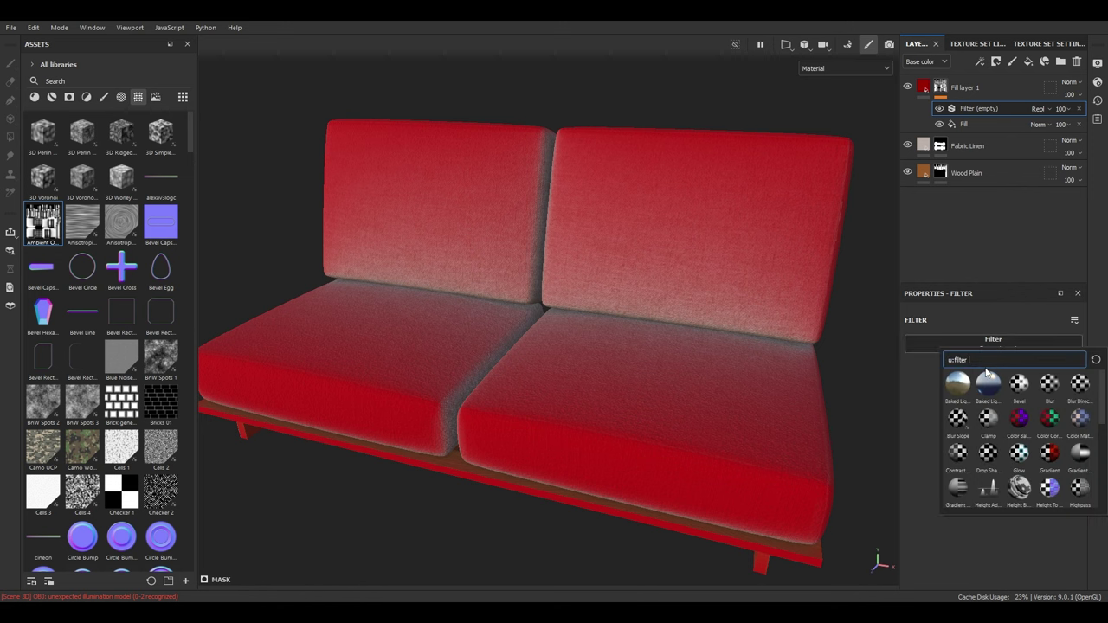
pyautogui.write('inver')
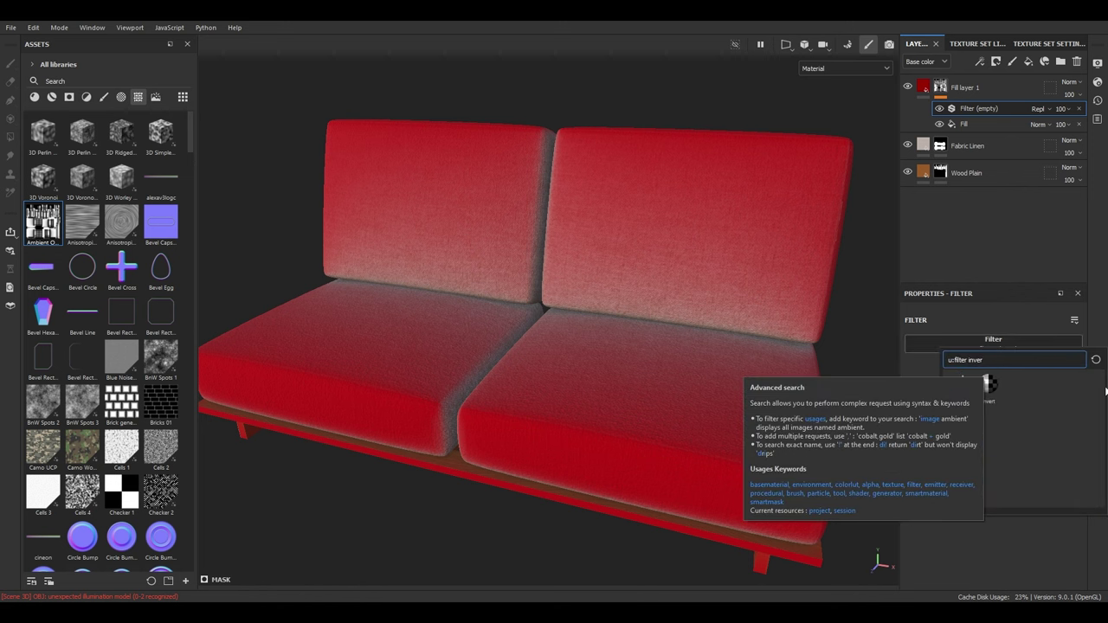
pyautogui.click(988, 386)
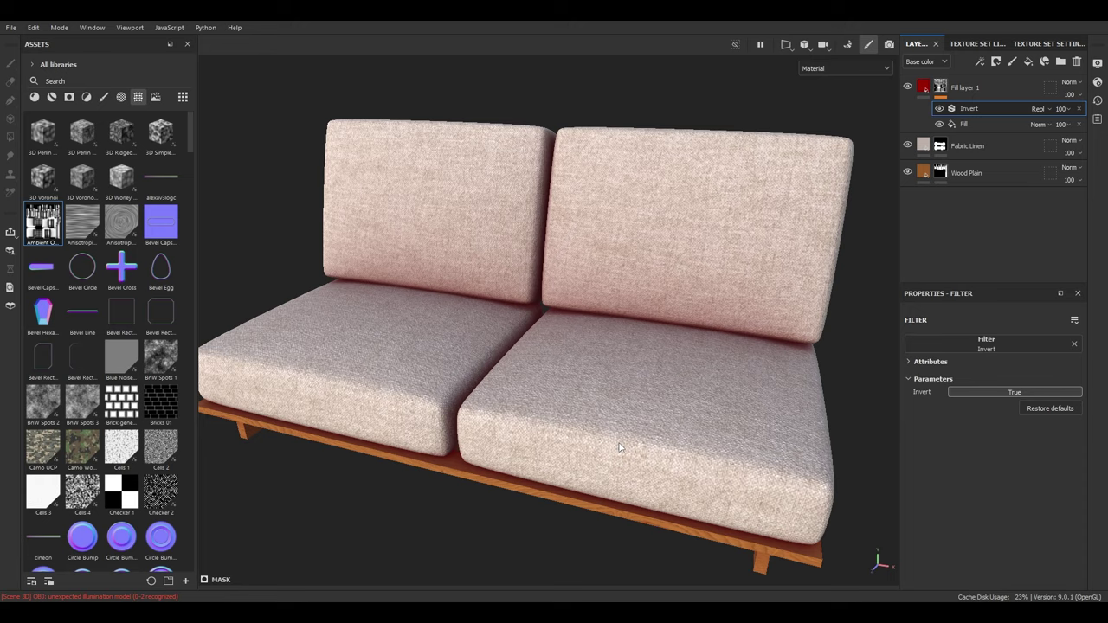
pyautogui.keyDown('alt'); pyautogui.moveTo(619, 447); pyautogui.dragTo(588, 281); pyautogui.keyUp('alt')
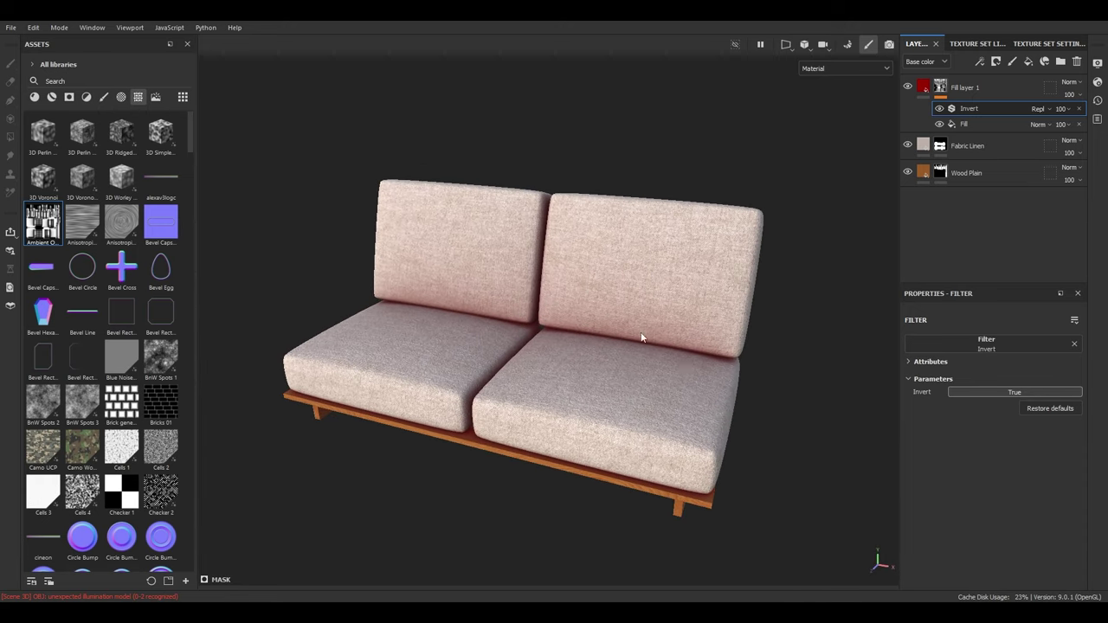
pyautogui.keyDown('alt'); pyautogui.moveTo(641, 338); pyautogui.dragTo(571, 329); pyautogui.keyUp('alt')
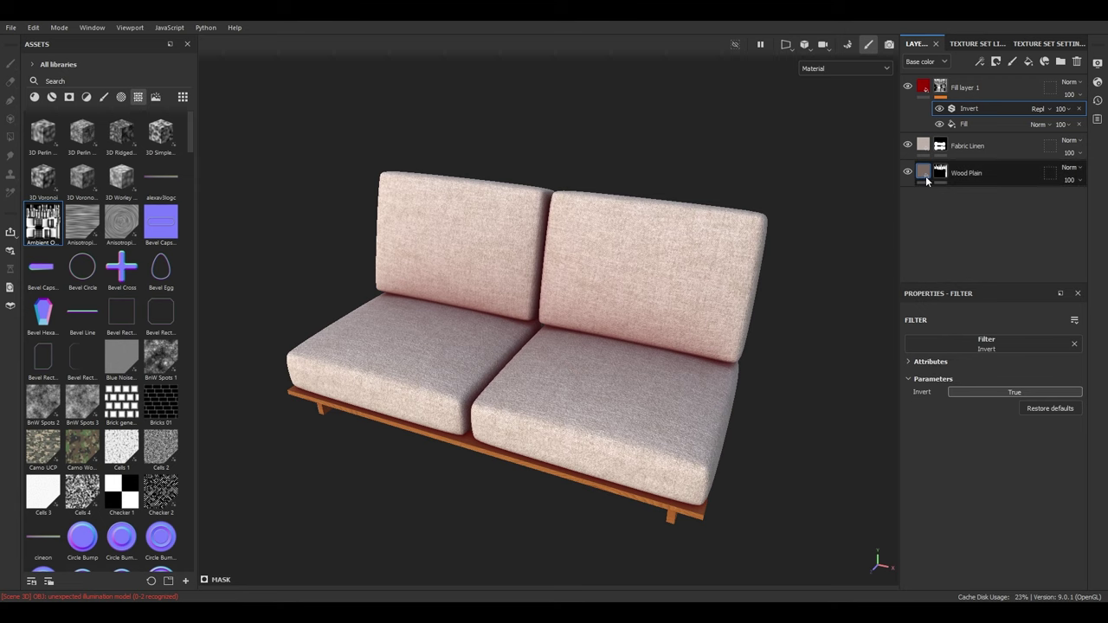
# Step: Change the top fill layer's base color to gray 888888 and check the shading around the cushions and frame
pyautogui.click(925, 90)
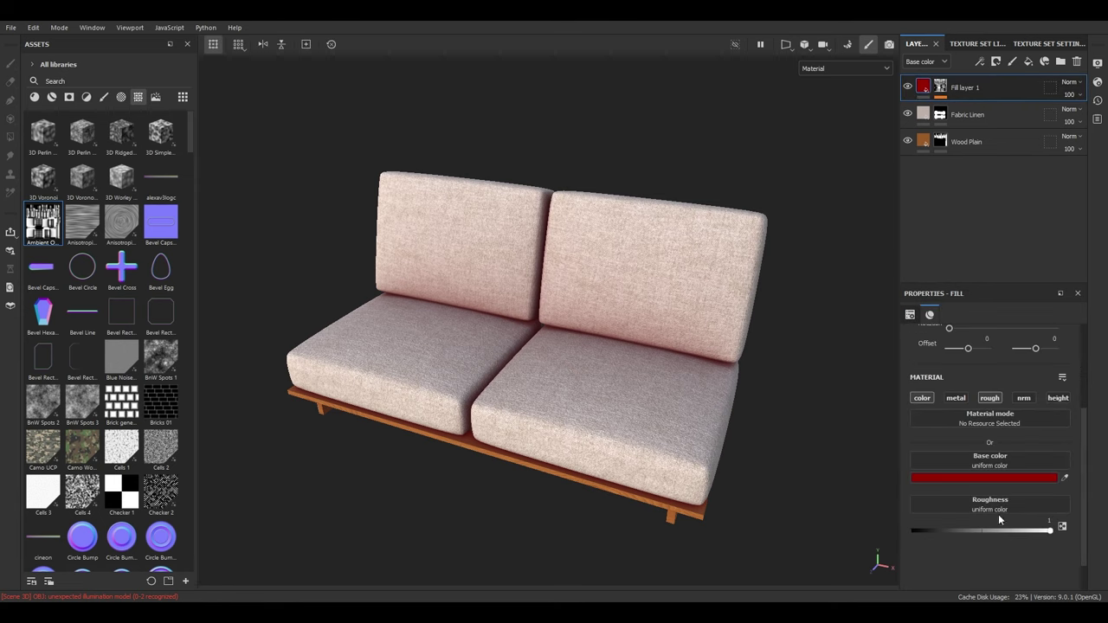
pyautogui.click(981, 478)
pyautogui.moveTo(879, 445); pyautogui.dragTo(661, 376)
pyautogui.keyDown('alt'); pyautogui.moveTo(662, 376); pyautogui.dragTo(606, 294, button='middle'); pyautogui.keyUp('alt')
pyautogui.keyDown('alt'); pyautogui.moveTo(606, 294); pyautogui.dragTo(635, 504, button='right'); pyautogui.keyUp('alt')
pyautogui.keyDown('alt'); pyautogui.moveTo(635, 504); pyautogui.dragTo(686, 526); pyautogui.keyUp('alt')
pyautogui.keyDown('alt'); pyautogui.moveTo(688, 471); pyautogui.dragTo(688, 426); pyautogui.keyUp('alt')
pyautogui.keyDown('alt'); pyautogui.moveTo(697, 460); pyautogui.dragTo(695, 423, button='middle'); pyautogui.keyUp('alt')
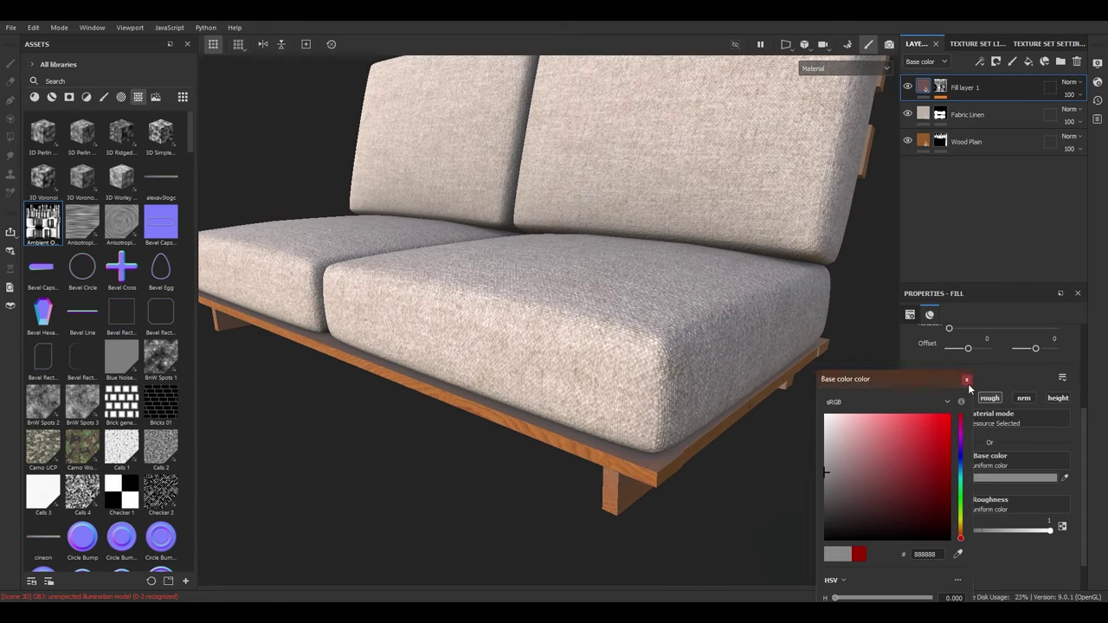
pyautogui.click(966, 380)
# Step: Lower the opacity of the gray ambient occlusion fill layer to 25
pyautogui.scroll(-1, 667, 229)
pyautogui.keyDown('alt'); pyautogui.moveTo(666, 229); pyautogui.dragTo(674, 304, button='middle'); pyautogui.keyUp('alt')
pyautogui.scroll(-2, 794, 273)
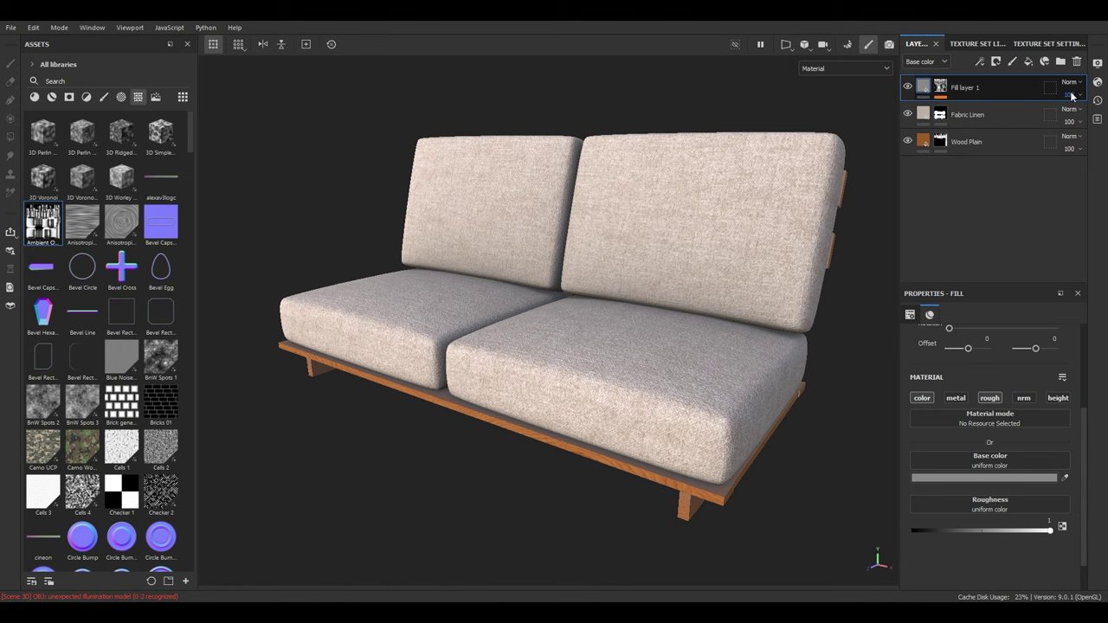
pyautogui.click(1072, 94)
pyautogui.moveTo(1086, 117)
pyautogui.mouseDown()
pyautogui.moveTo(1036, 115)
pyautogui.moveTo(1103, 115)
pyautogui.moveTo(1056, 116)
pyautogui.moveTo(1069, 115)
pyautogui.mouseUp()
pyautogui.click(1074, 95)
# Step: Examine the textured sofa from the front, sides and back under different environment lighting directions
pyautogui.keyDown('alt'); pyautogui.moveTo(709, 309); pyautogui.dragTo(779, 346); pyautogui.keyUp('alt')
pyautogui.keyDown('alt'); pyautogui.moveTo(779, 346); pyautogui.dragTo(698, 168, button='right'); pyautogui.keyUp('alt')
pyautogui.keyDown('alt'); pyautogui.moveTo(698, 167); pyautogui.dragTo(265, 153); pyautogui.keyUp('alt')
pyautogui.keyDown('shift'); pyautogui.moveTo(616, 280); pyautogui.dragTo(690, 285, button='right'); pyautogui.keyUp('shift')
pyautogui.keyDown('alt'); pyautogui.moveTo(690, 286); pyautogui.dragTo(540, 290); pyautogui.keyUp('alt')
pyautogui.keyDown('shift'); pyautogui.moveTo(660, 297); pyautogui.dragTo(585, 269, button='right'); pyautogui.keyUp('shift')
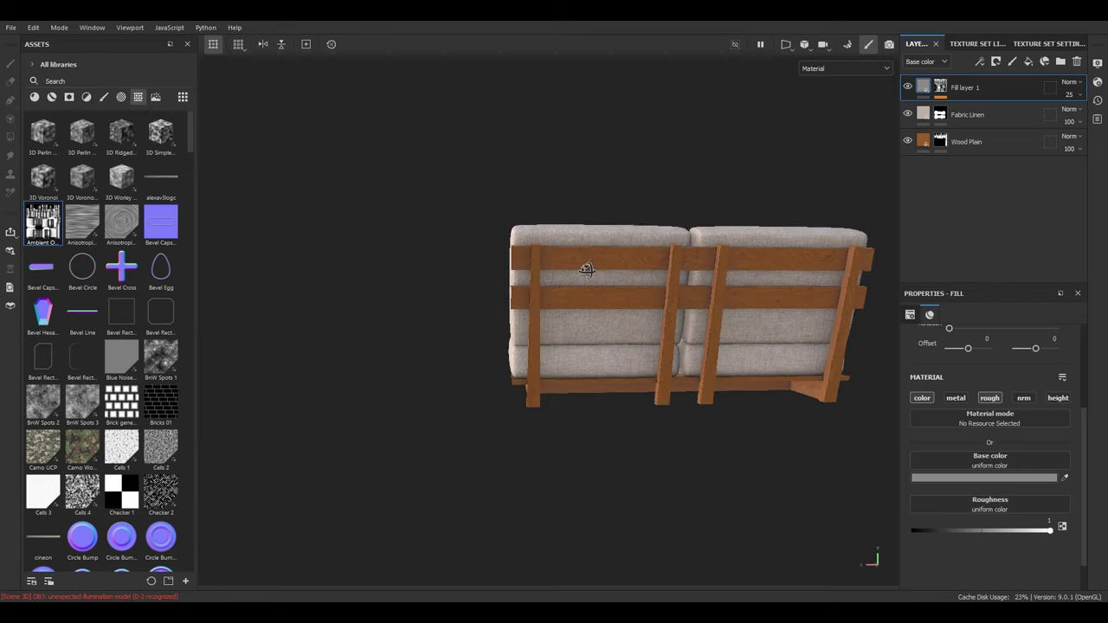
pyautogui.keyDown('alt'); pyautogui.moveTo(585, 269); pyautogui.dragTo(692, 320); pyautogui.keyUp('alt')
pyautogui.keyDown('alt'); pyautogui.moveTo(692, 321); pyautogui.dragTo(779, 562, button='right'); pyautogui.keyUp('alt')
pyautogui.keyDown('alt'); pyautogui.moveTo(539, 358); pyautogui.dragTo(730, 317); pyautogui.keyUp('alt')
pyautogui.keyDown('alt'); pyautogui.moveTo(730, 317); pyautogui.dragTo(495, 262, button='right'); pyautogui.keyUp('alt')
pyautogui.keyDown('shift'); pyautogui.moveTo(685, 317); pyautogui.dragTo(521, 320, button='right'); pyautogui.keyUp('shift')
pyautogui.keyDown('alt'); pyautogui.moveTo(521, 321); pyautogui.dragTo(751, 347); pyautogui.keyUp('alt')
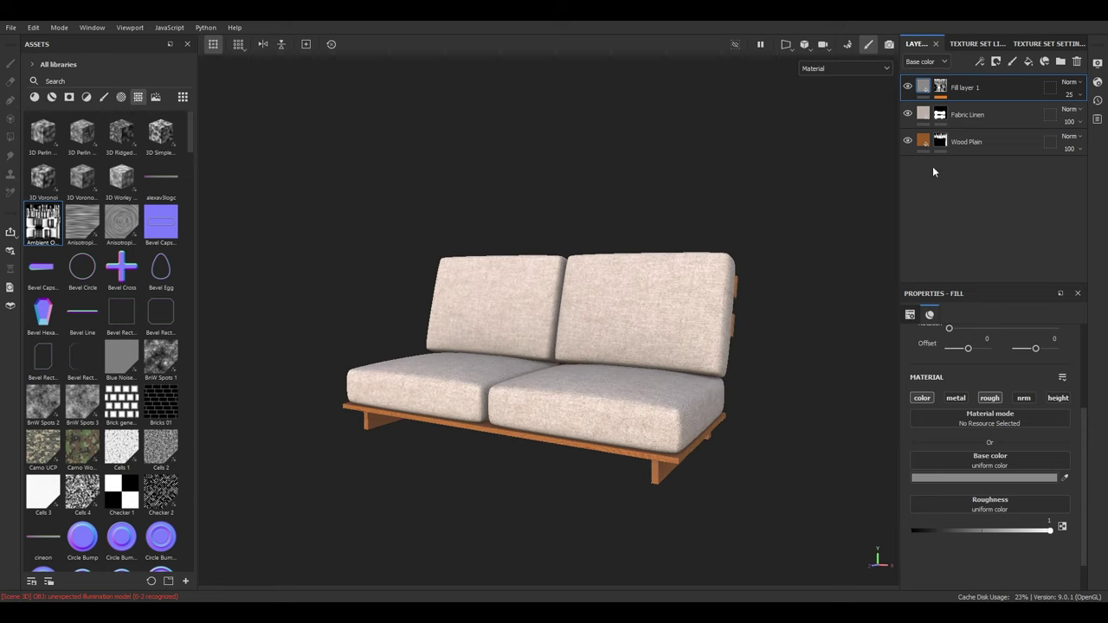
# Step: Render the sofa with Iray and set the maximum render time to 300 seconds
pyautogui.click(889, 45)
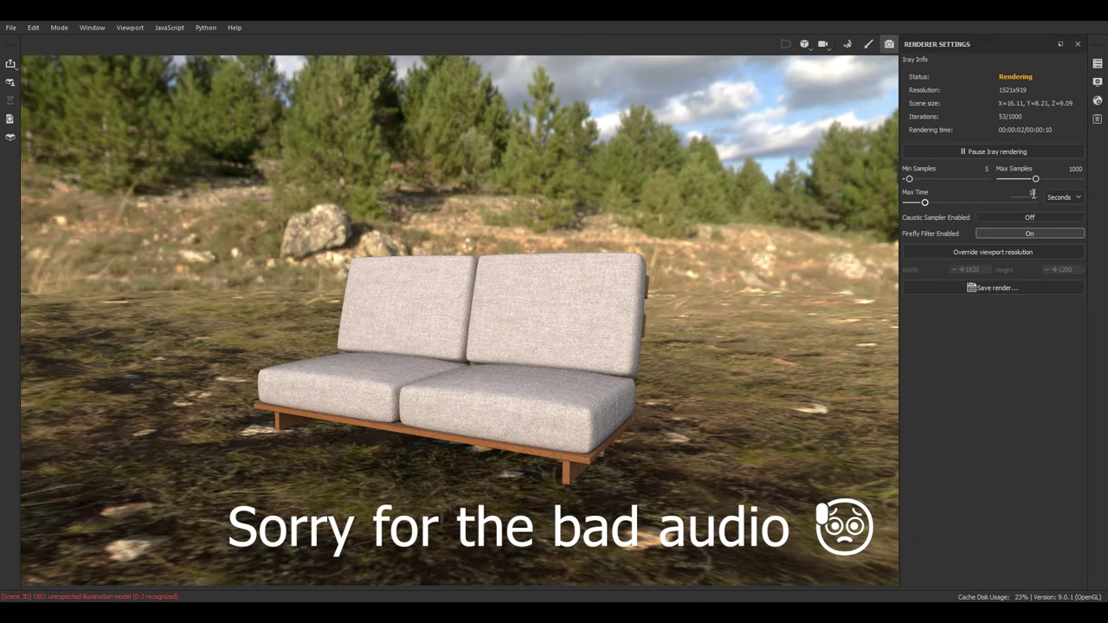
pyautogui.click(1033, 194)
pyautogui.write('300')
pyautogui.press('Return')
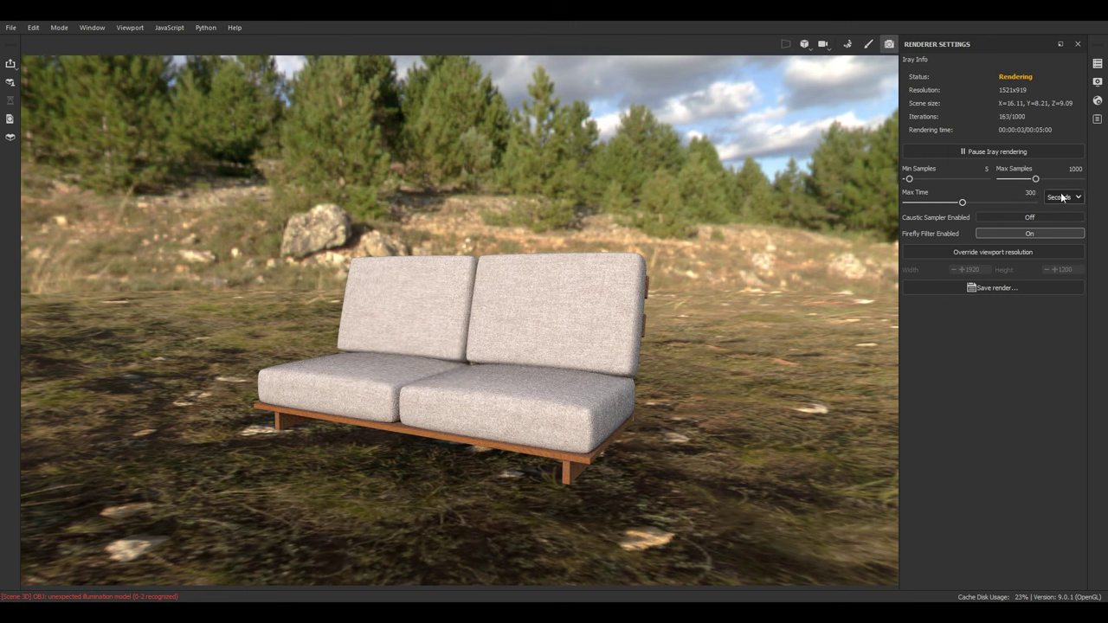
# Step: Enable the caustic sampler and override the Iray render resolution with 1920 x 1080
pyautogui.click(1020, 217)
pyautogui.click(1000, 256)
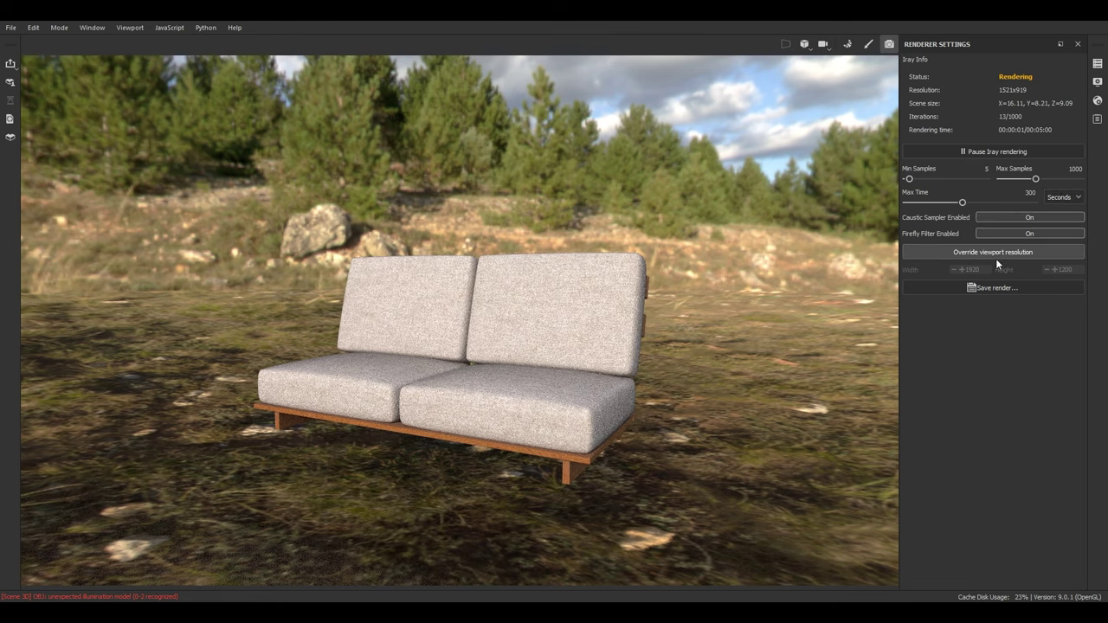
pyautogui.click(981, 270)
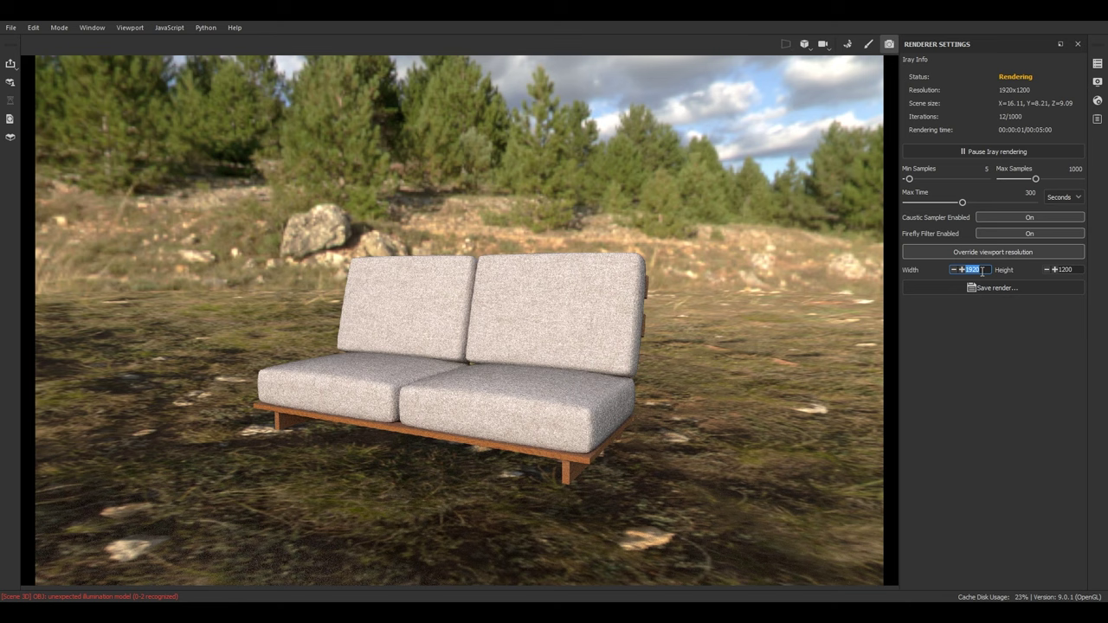
pyautogui.click(1072, 270)
pyautogui.write('1080')
pyautogui.press('Return')
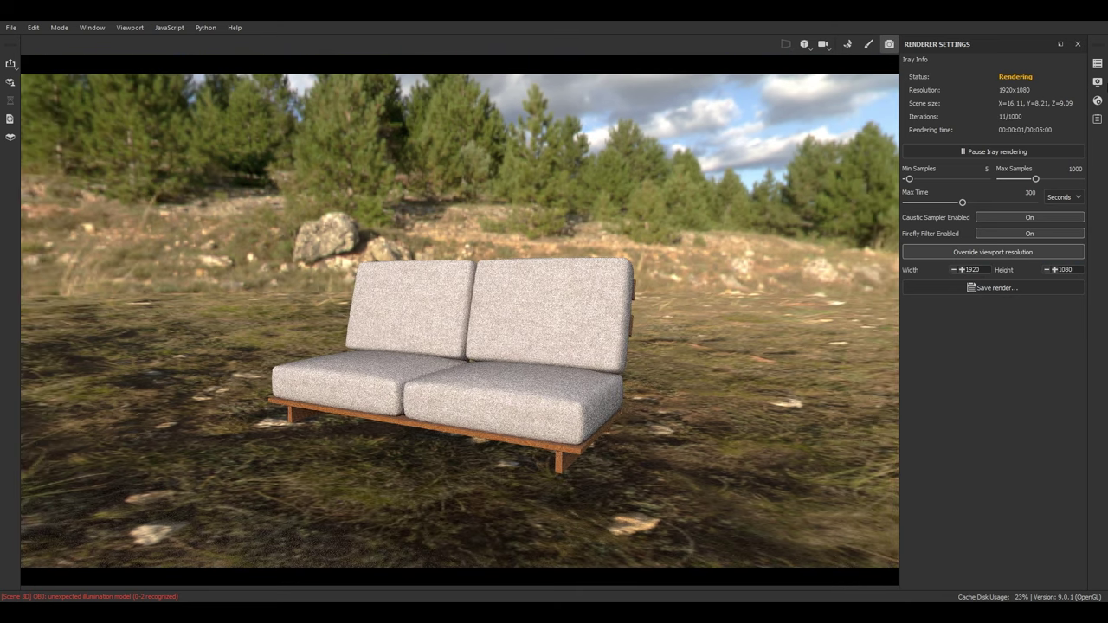
# Step: Replace the environment backdrop in the display settings with a pure white (FFFFFF) dome clear color
pyautogui.click(1096, 81)
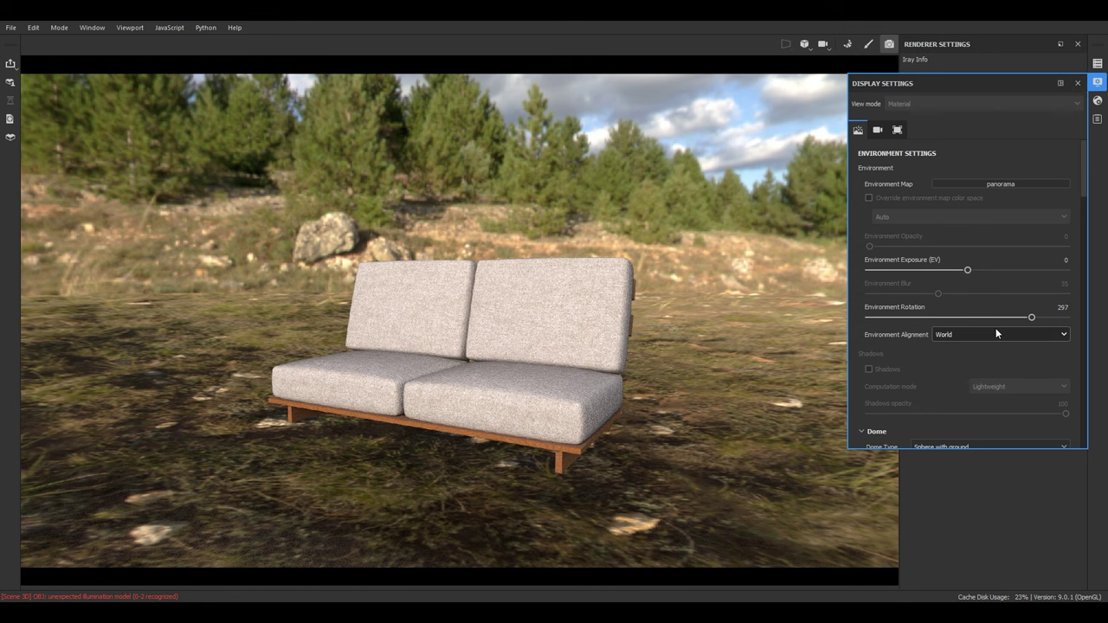
pyautogui.scroll(-4, 984, 330)
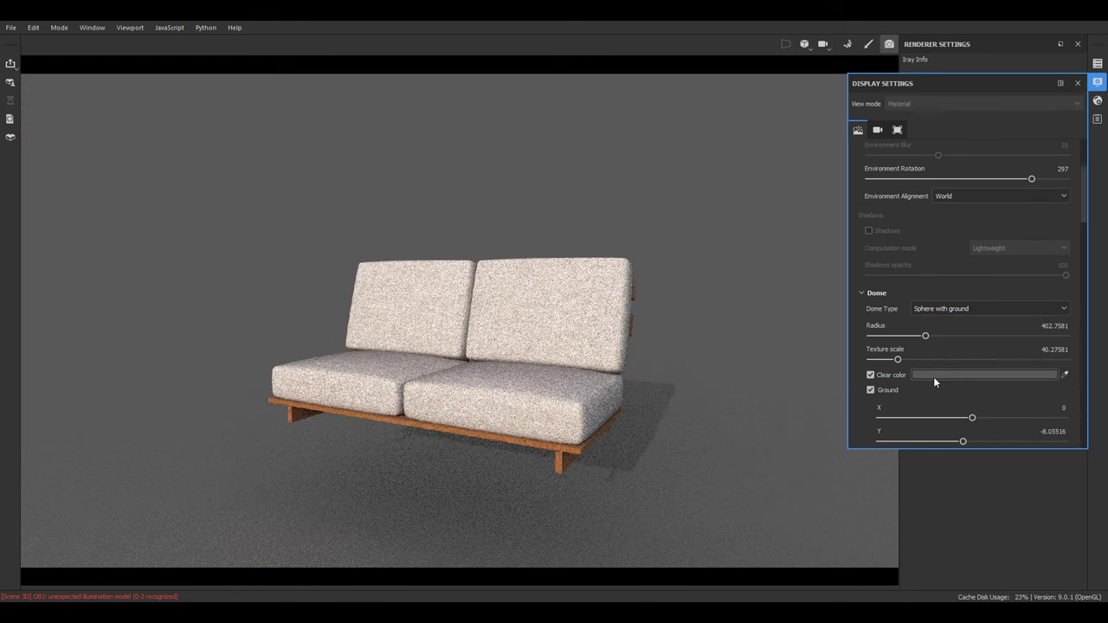
pyautogui.click(933, 375)
pyautogui.click(779, 441)
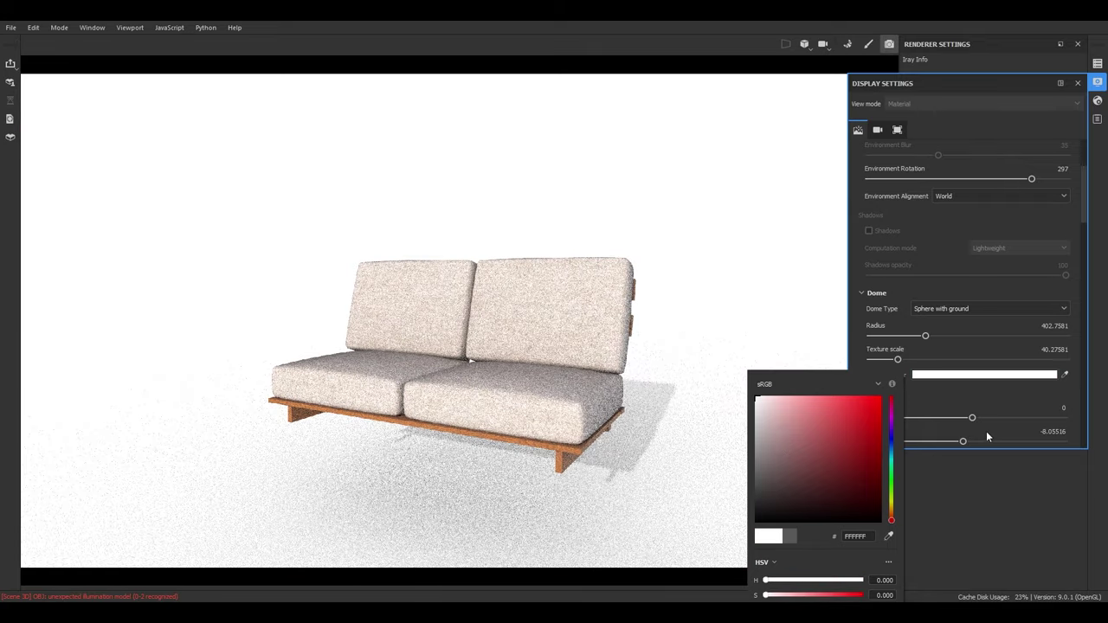
pyautogui.click(987, 398)
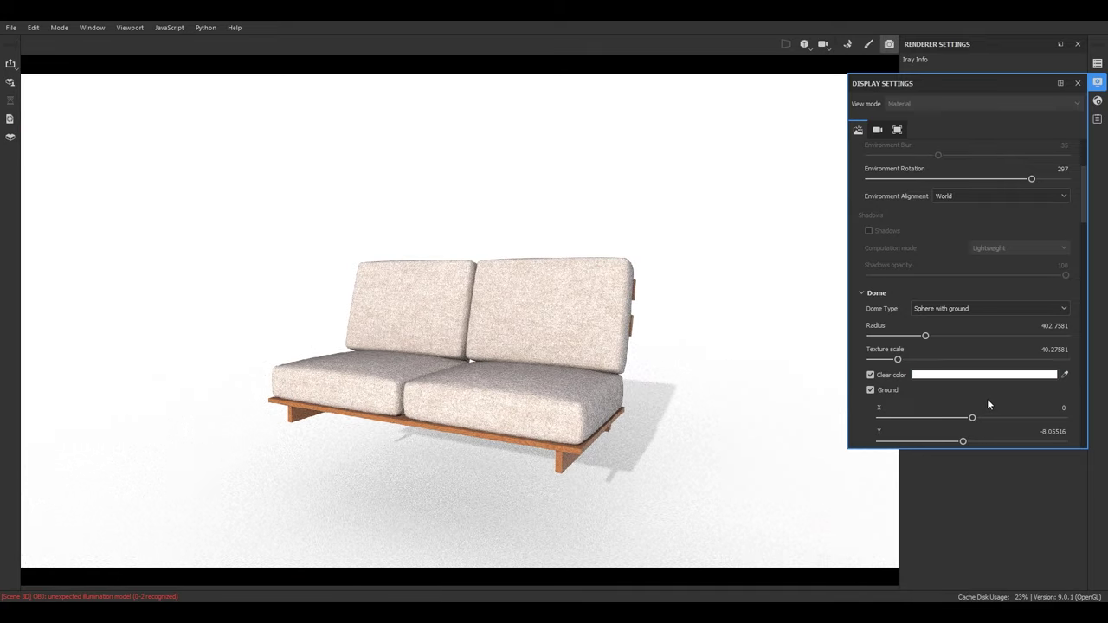
# Step: Raise the dome ground toward the sofa's legs by setting its Y position to -4
pyautogui.scroll(-2, 987, 399)
pyautogui.keyDown('alt'); pyautogui.moveTo(671, 413); pyautogui.dragTo(660, 413); pyautogui.keyUp('alt')
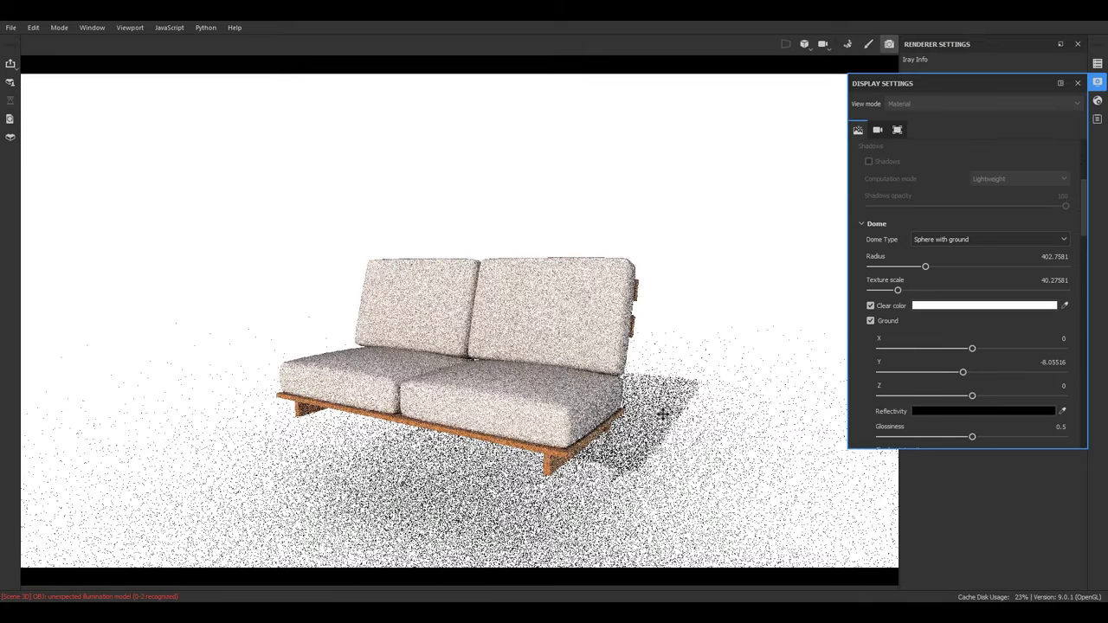
pyautogui.keyDown('alt'); pyautogui.moveTo(660, 413); pyautogui.dragTo(671, 400, button='middle'); pyautogui.keyUp('alt')
pyautogui.click(1051, 361)
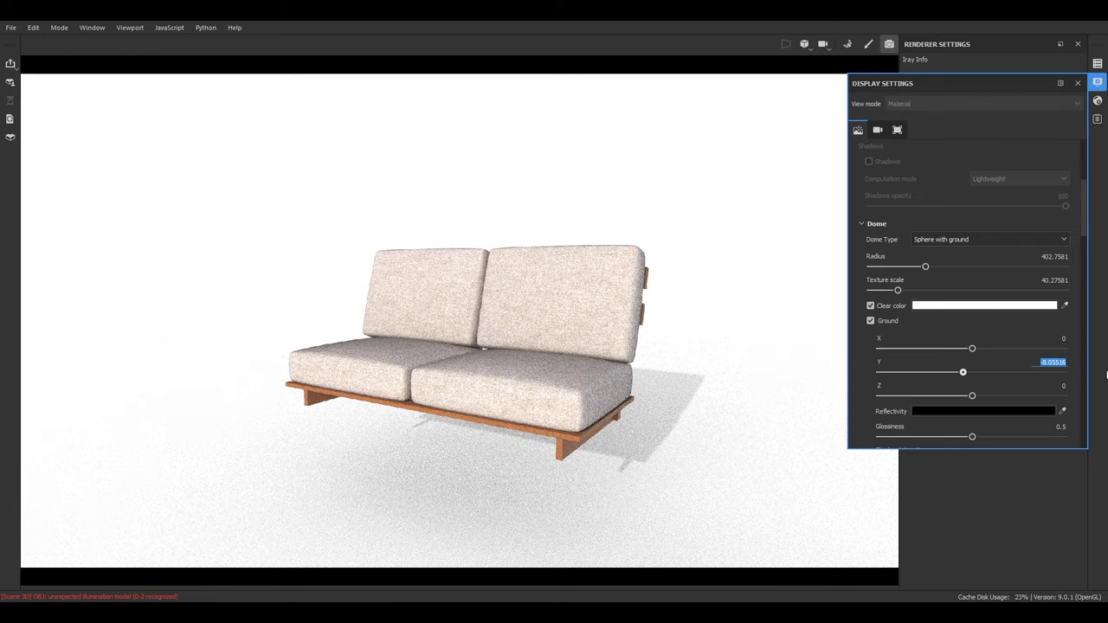
pyautogui.press('BackSpace')
pyautogui.write('-4')
pyautogui.press('Return')
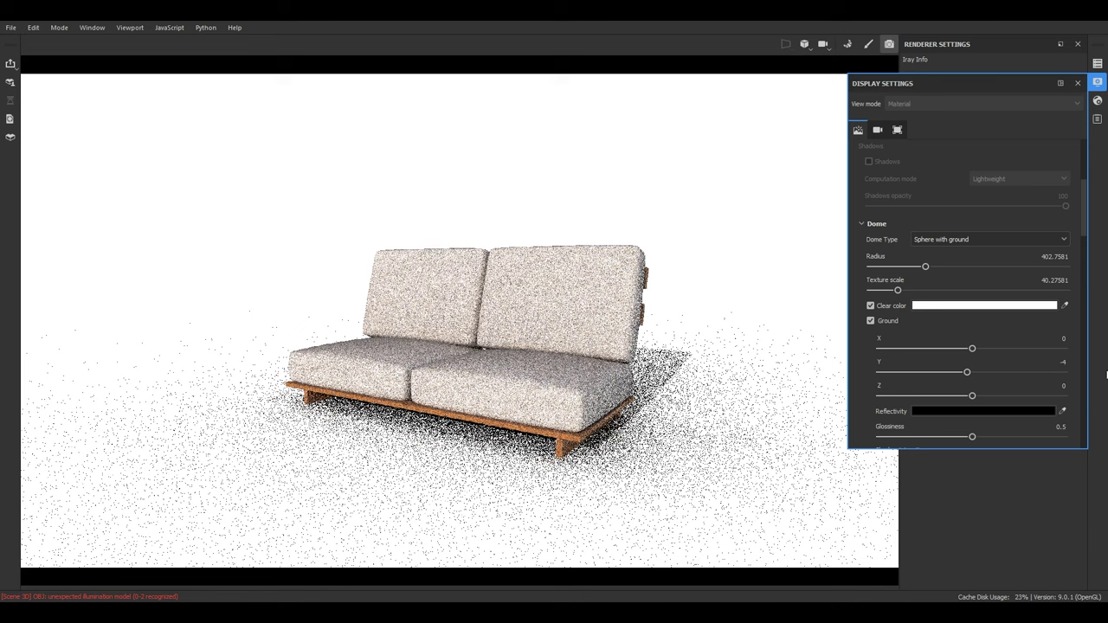
# Step: View the sofa's legs from a lower angle and try ground Y positions slightly below -4
pyautogui.moveTo(581, 485); pyautogui.dragTo(585, 489)
pyautogui.keyDown('alt'); pyautogui.moveTo(585, 489); pyautogui.dragTo(625, 523, button='right'); pyautogui.keyUp('alt')
pyautogui.click(1063, 363)
pyautogui.press('BackSpace')
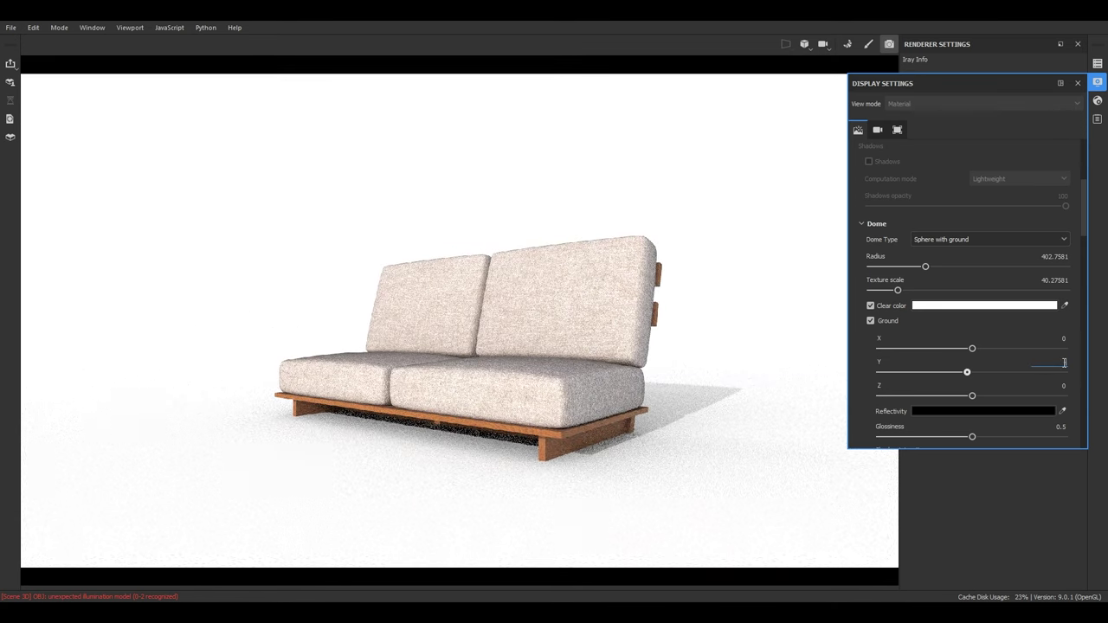
pyautogui.write('-4.5')
pyautogui.press('Return')
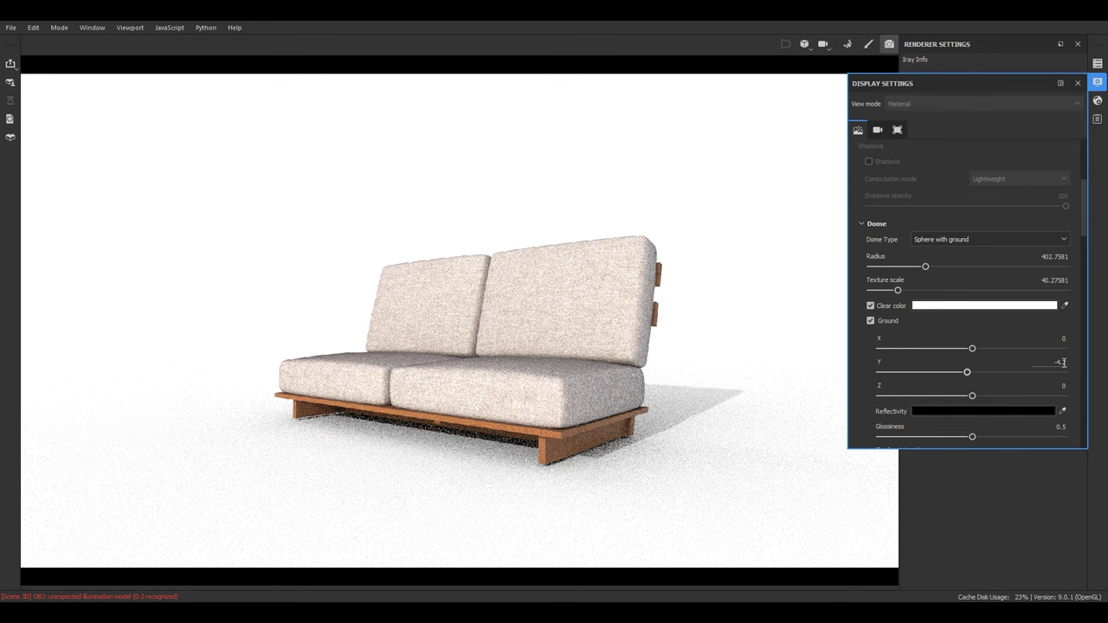
pyautogui.press('BackSpace')
pyautogui.write('-4')
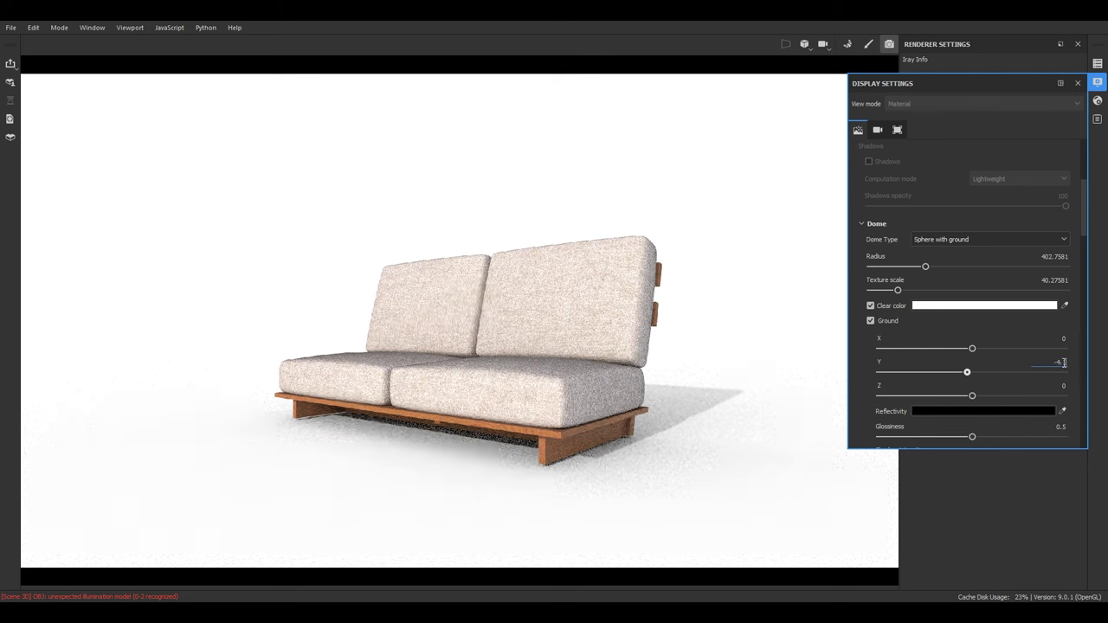
pyautogui.write('.18')
pyautogui.press('Return')
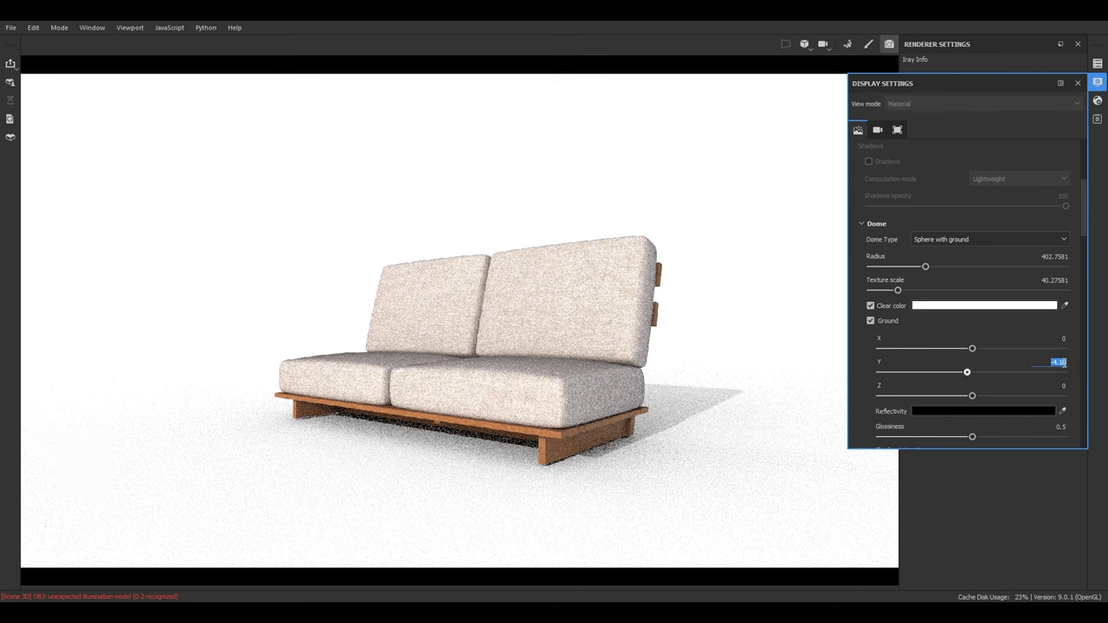
# Step: Fine-tune the dome ground's Y position to -4.125 so the sofa's legs rest on it
pyautogui.write('-4.13')
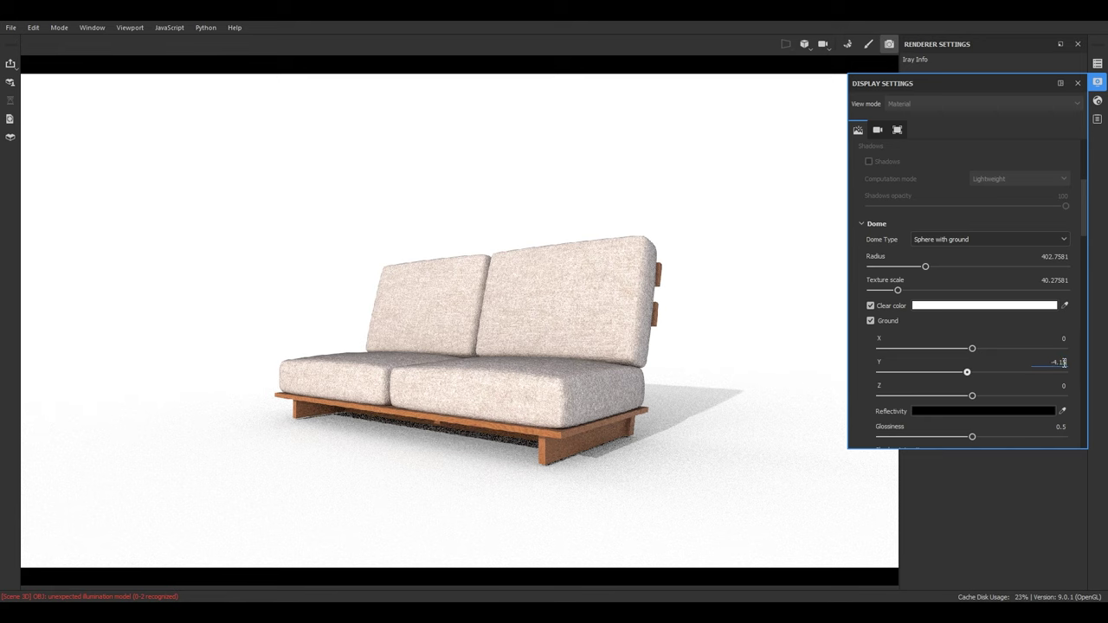
pyautogui.doubleClick(1058, 363)
pyautogui.press('BackSpace')
pyautogui.write('-4.13')
pyautogui.press('Return')
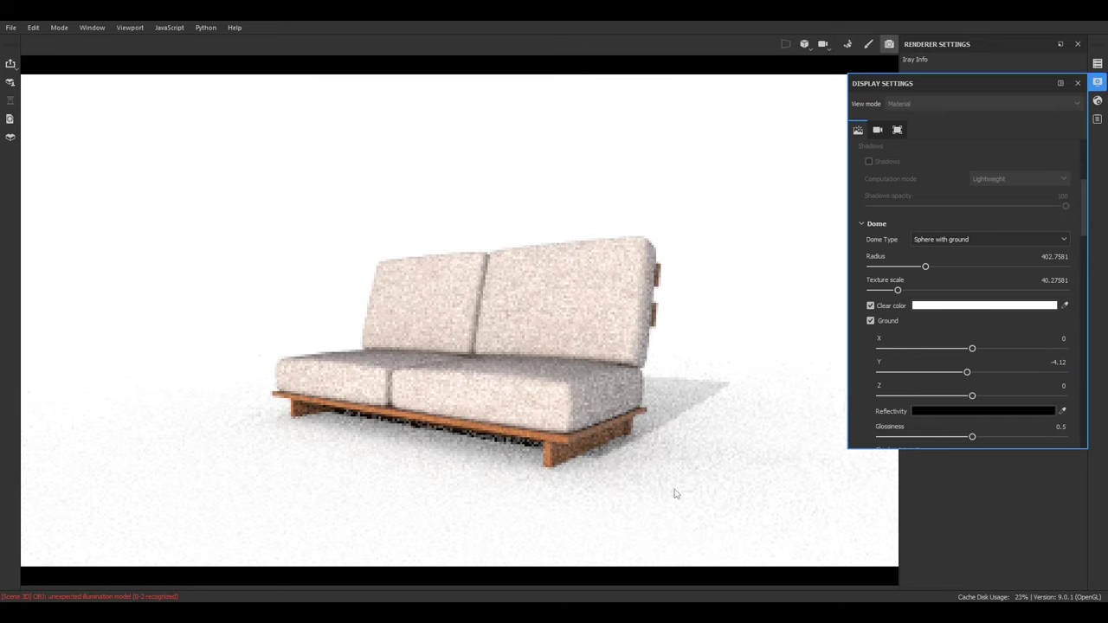
pyautogui.click(1065, 361)
pyautogui.click(1066, 362)
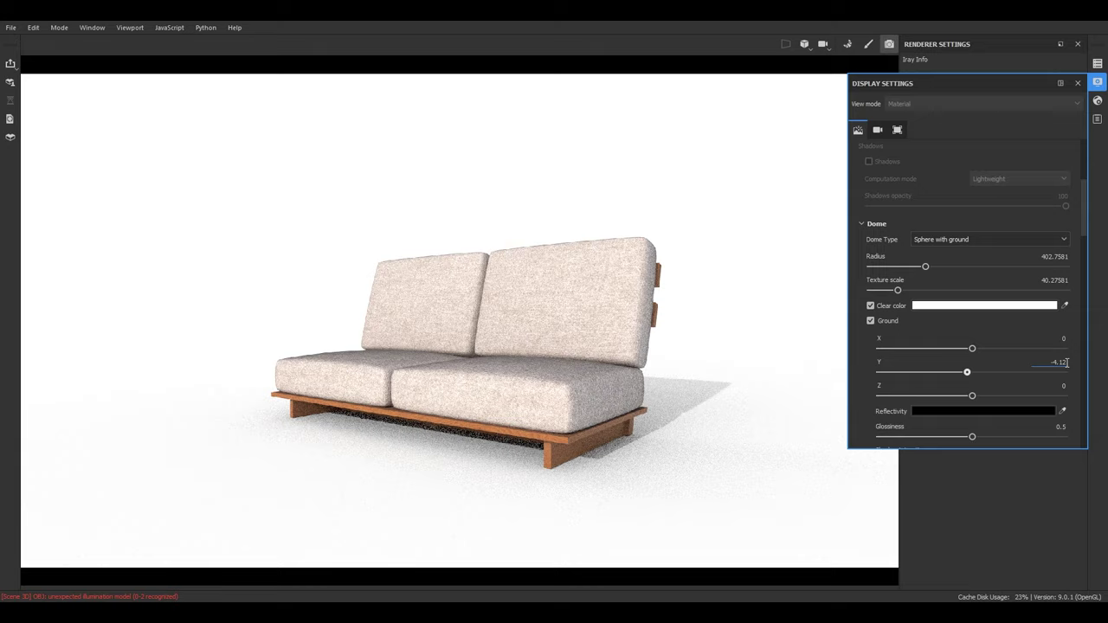
pyautogui.write('5')
pyautogui.press('Return')
# Step: Set the camera's focal length to 55 mm
pyautogui.scroll(-8, 944, 347)
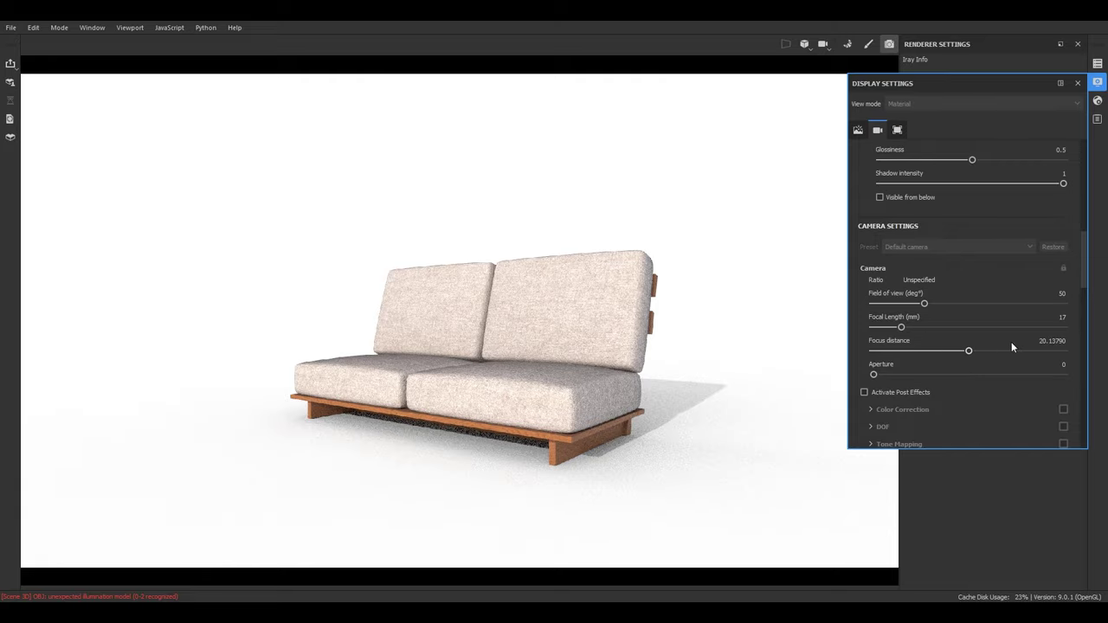
pyautogui.moveTo(901, 328); pyautogui.dragTo(930, 327)
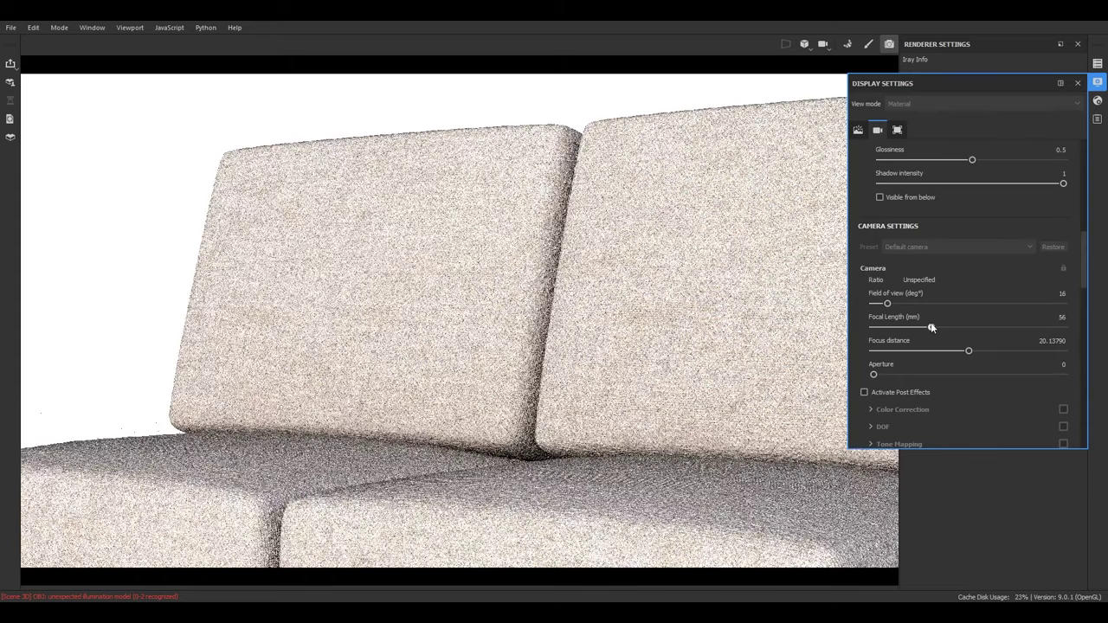
pyautogui.click(1062, 316)
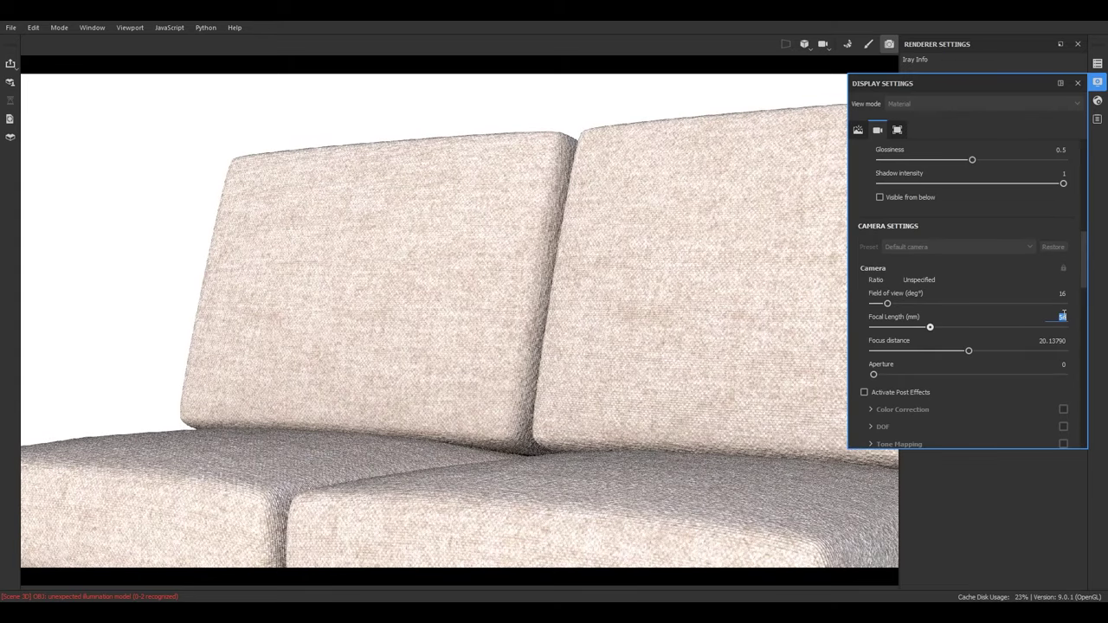
pyautogui.write('55')
pyautogui.press('Return')
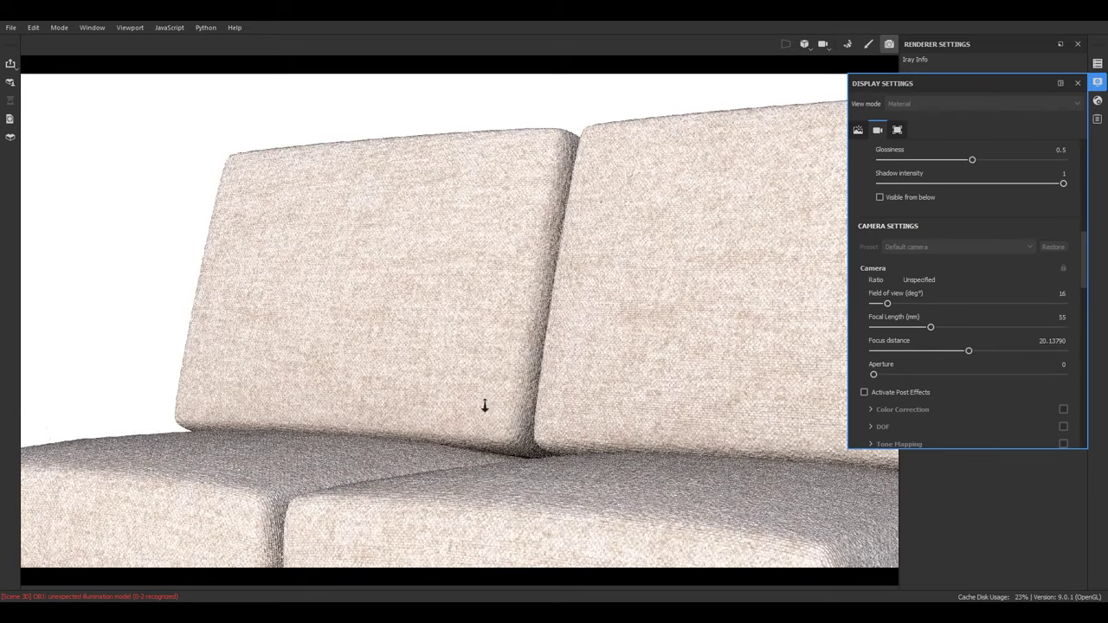
# Step: Reframe the camera so the whole sofa fills the render from a low three-quarter front angle
pyautogui.keyDown('alt'); pyautogui.moveTo(474, 380); pyautogui.dragTo(470, 372); pyautogui.keyUp('alt')
pyautogui.keyDown('alt'); pyautogui.moveTo(471, 372); pyautogui.dragTo(553, 399, button='right'); pyautogui.keyUp('alt')
pyautogui.keyDown('alt'); pyautogui.moveTo(553, 399); pyautogui.dragTo(518, 347, button='middle'); pyautogui.keyUp('alt')
pyautogui.scroll(-1, 519, 347)
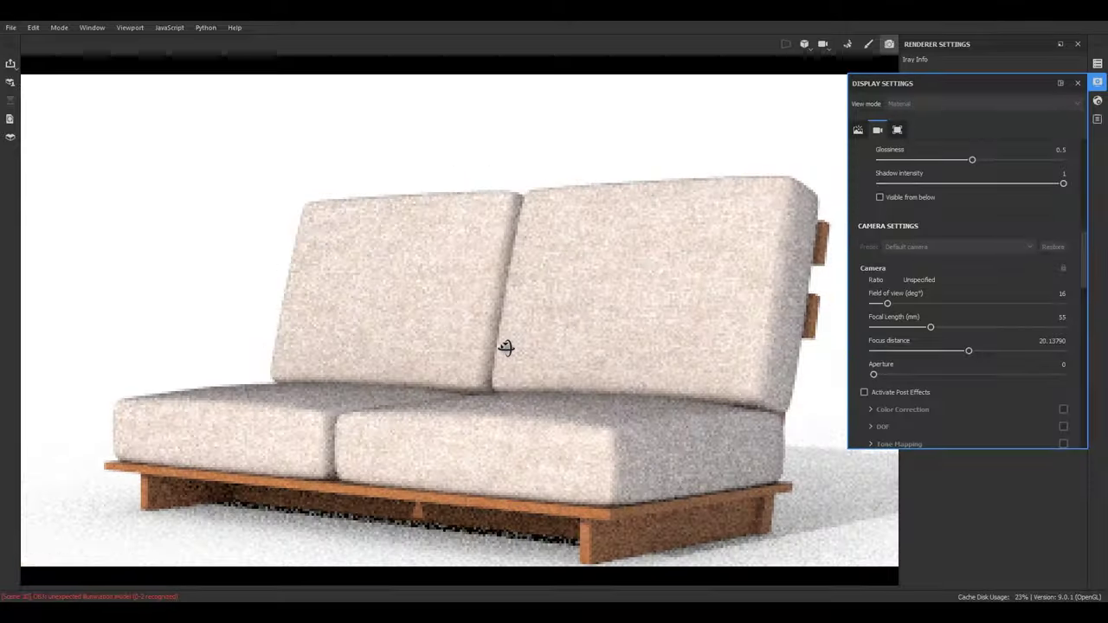
pyautogui.keyDown('alt'); pyautogui.moveTo(506, 349); pyautogui.dragTo(497, 353); pyautogui.keyUp('alt')
pyautogui.keyDown('alt'); pyautogui.moveTo(497, 353); pyautogui.dragTo(494, 331, button='middle'); pyautogui.keyUp('alt')
pyautogui.keyDown('alt'); pyautogui.moveTo(494, 330); pyautogui.dragTo(511, 358, button='right'); pyautogui.keyUp('alt')
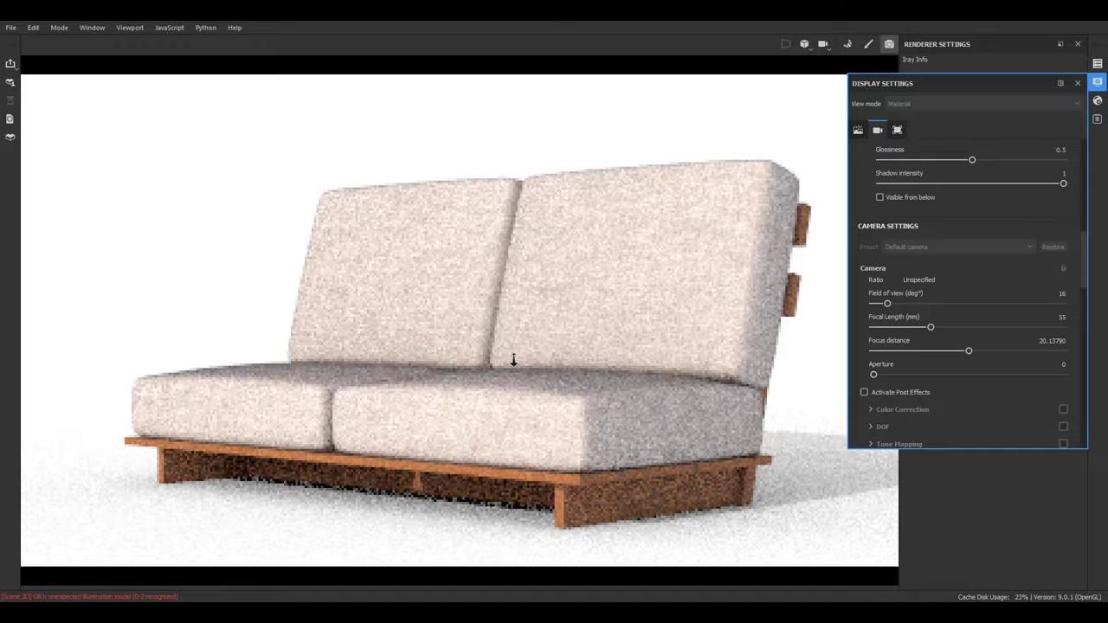
pyautogui.keyDown('alt'); pyautogui.moveTo(511, 359); pyautogui.dragTo(513, 354, button='middle'); pyautogui.keyUp('alt')
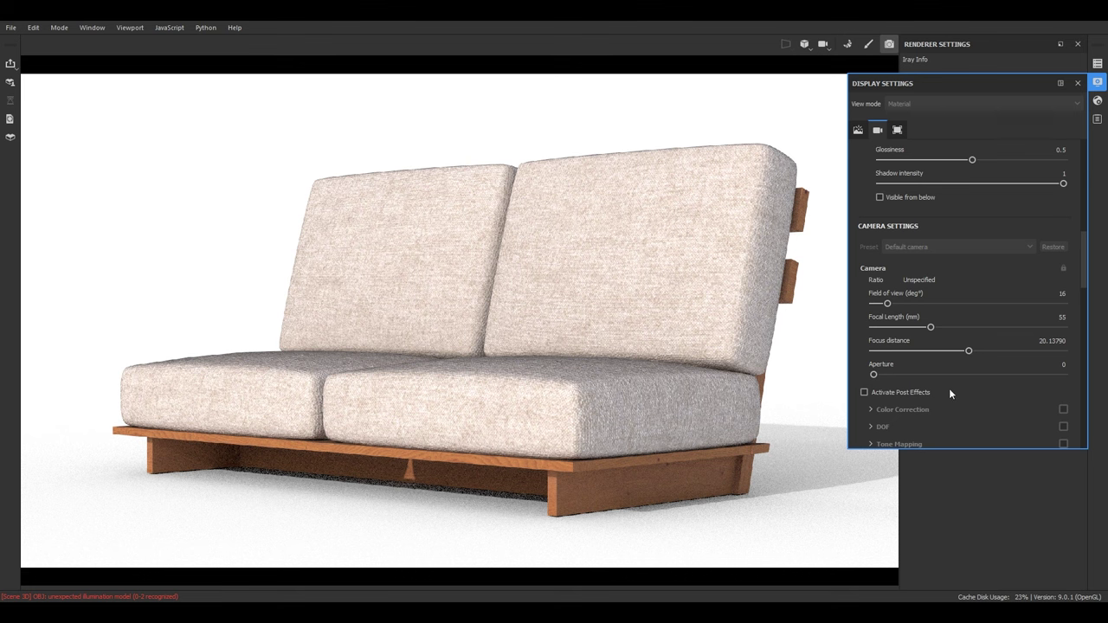
# Step: Activate the camera post effects, enable the vignette and show its strength setting
pyautogui.scroll(-2, 949, 393)
pyautogui.click(886, 322)
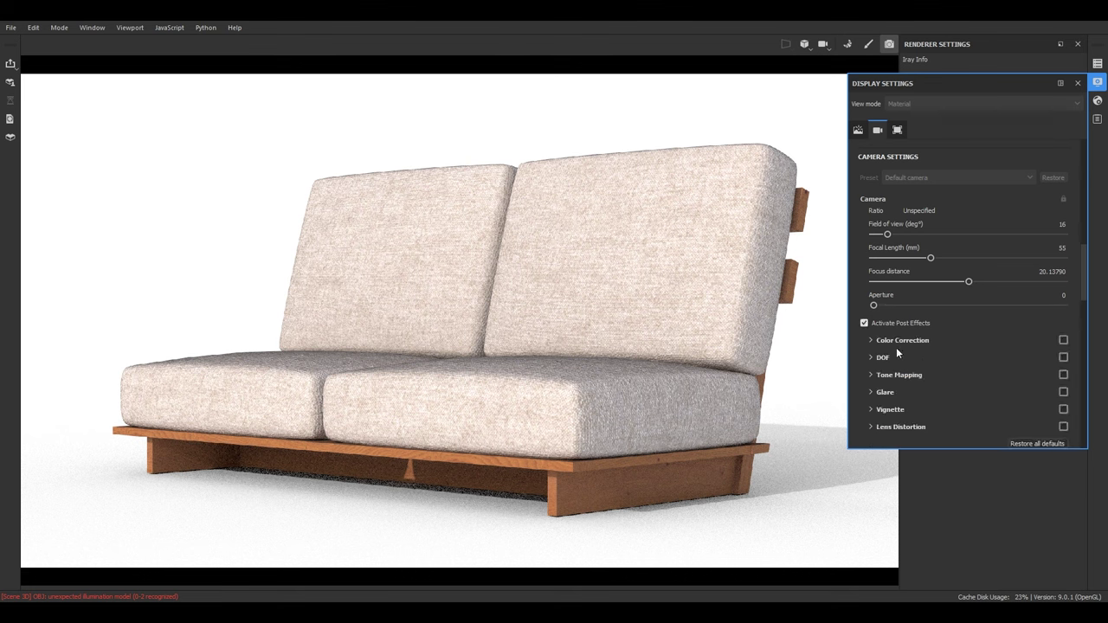
pyautogui.scroll(-2, 896, 349)
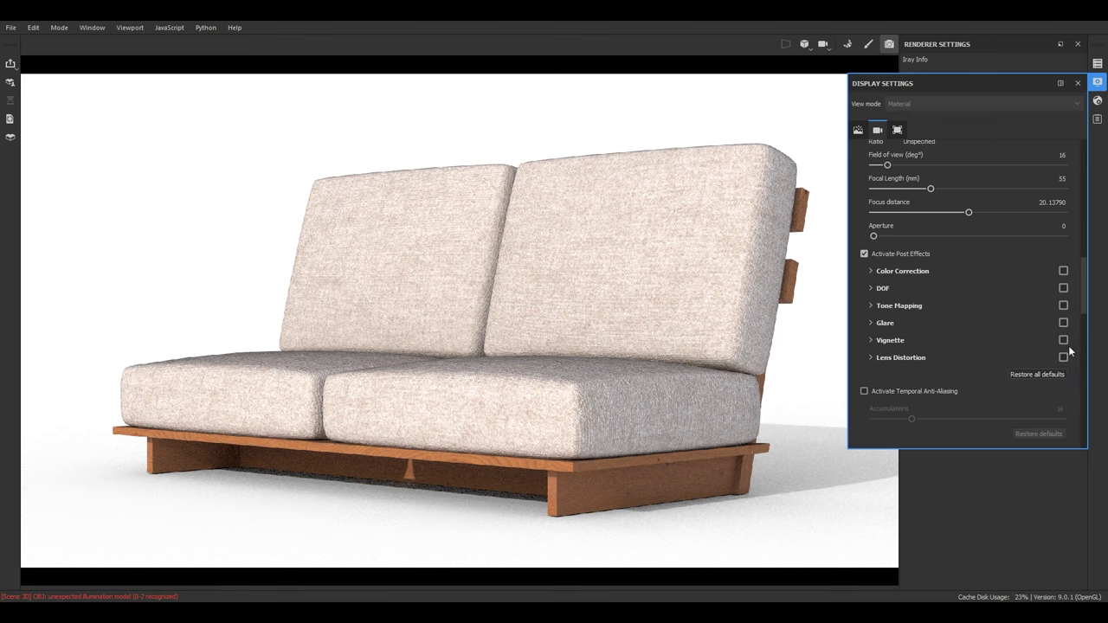
pyautogui.click(1063, 340)
pyautogui.click(871, 340)
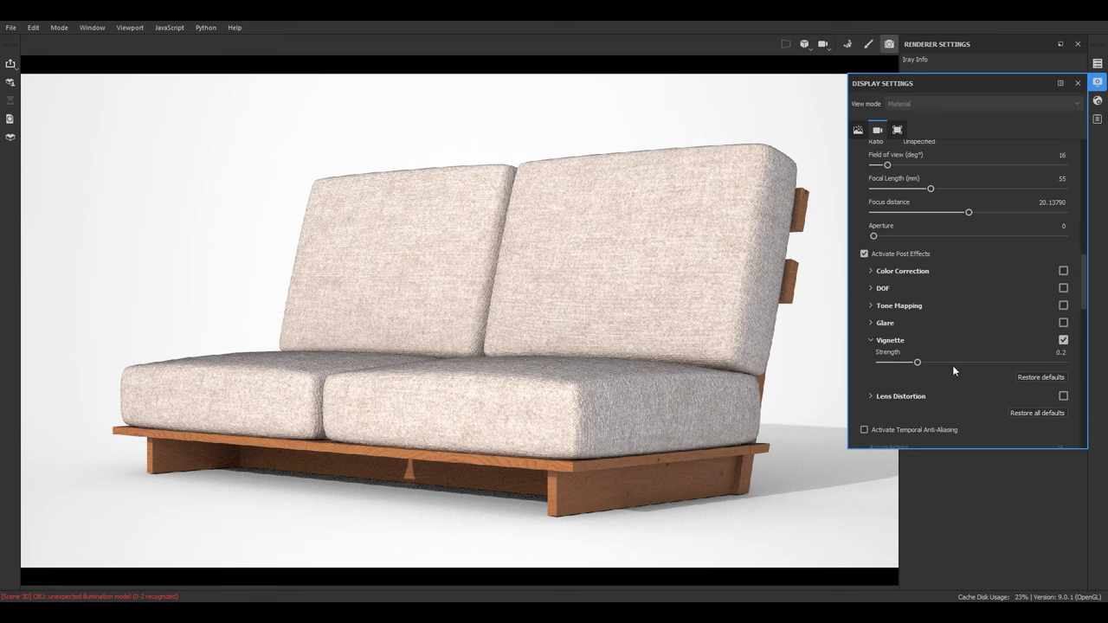
# Step: Compare different vignette strengths, settle on 0.3 and close the display settings
pyautogui.moveTo(953, 364); pyautogui.dragTo(961, 364)
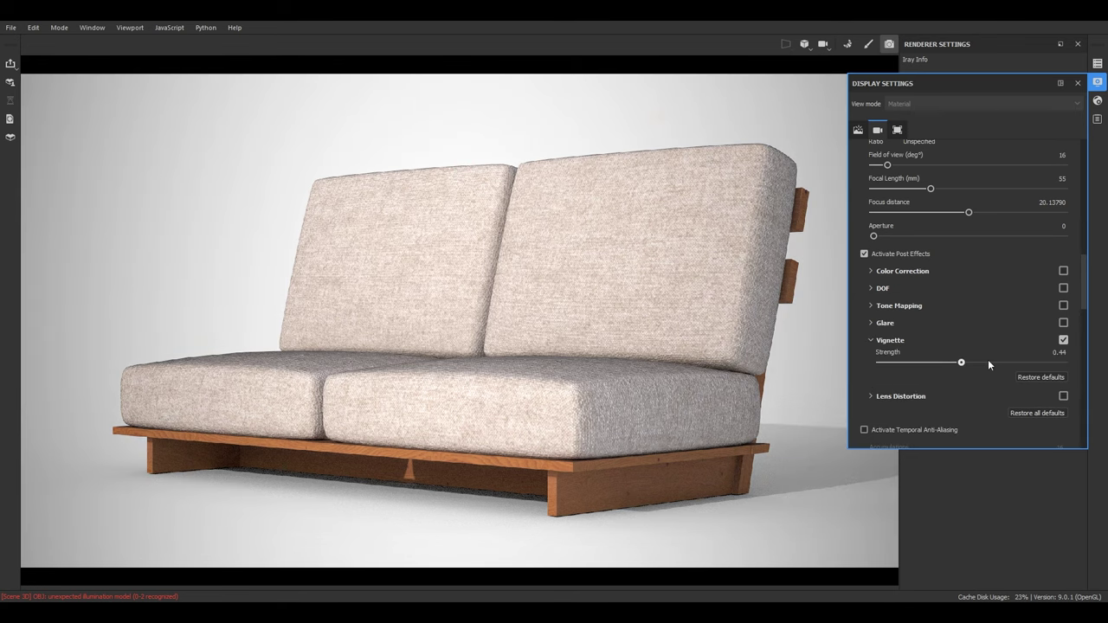
pyautogui.click(988, 363)
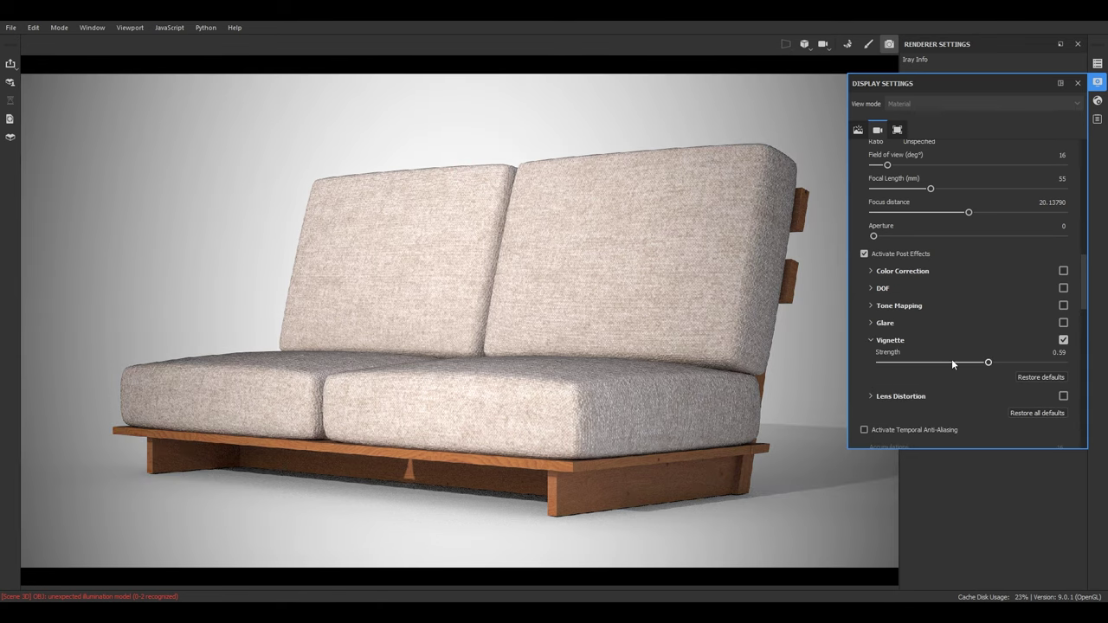
pyautogui.moveTo(952, 362); pyautogui.dragTo(937, 363)
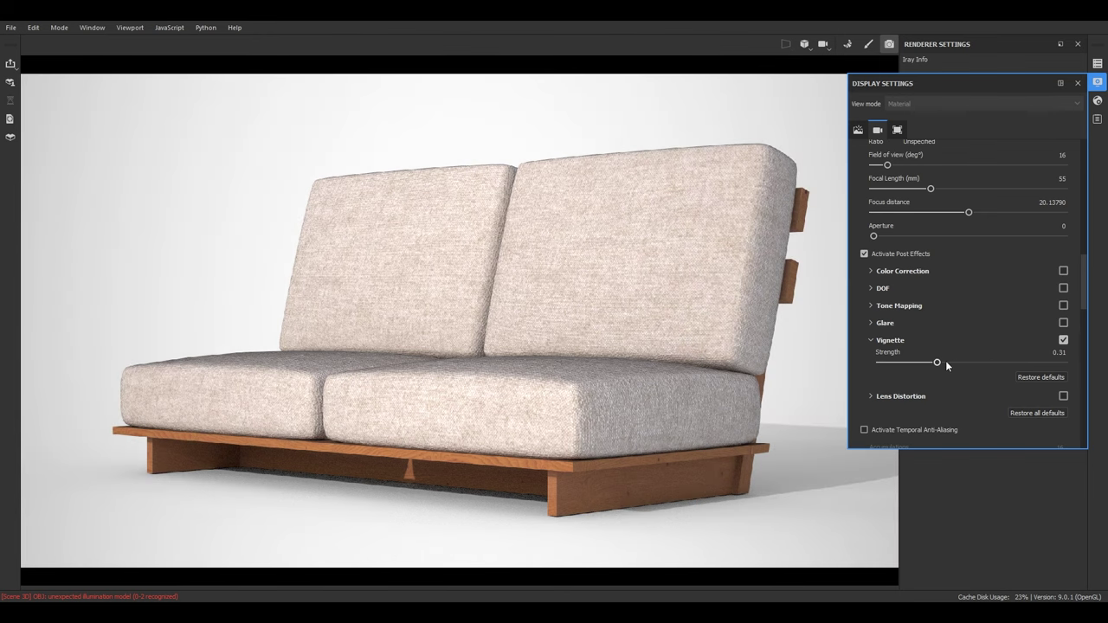
pyautogui.moveTo(946, 364); pyautogui.dragTo(955, 365)
pyautogui.click(955, 363)
pyautogui.scroll(1, 965, 330)
pyautogui.scroll(-2, 964, 326)
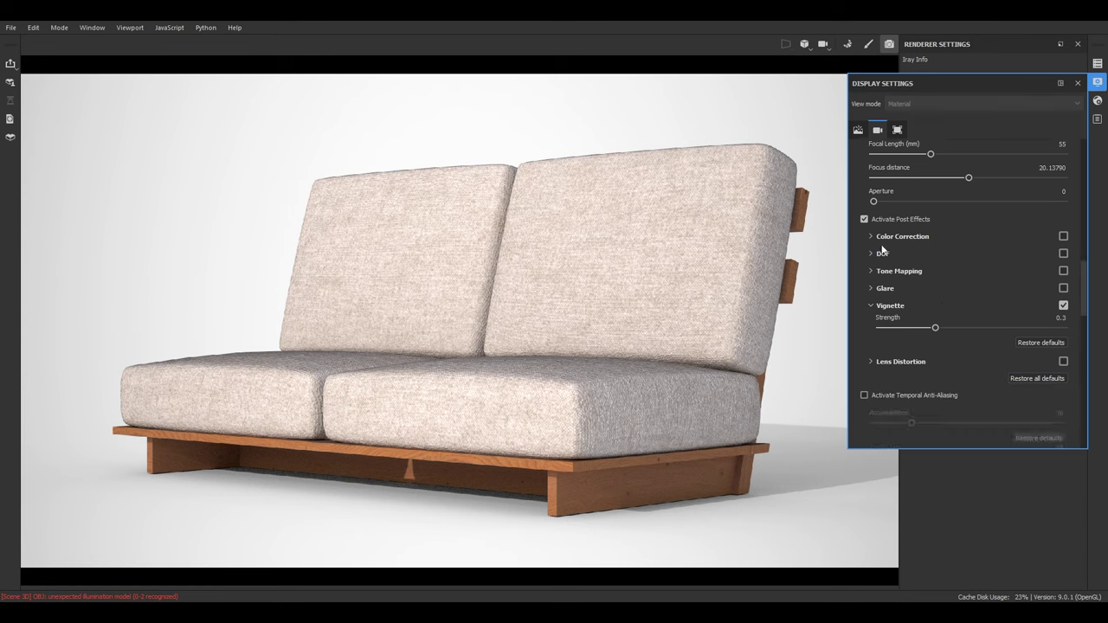
pyautogui.click(872, 305)
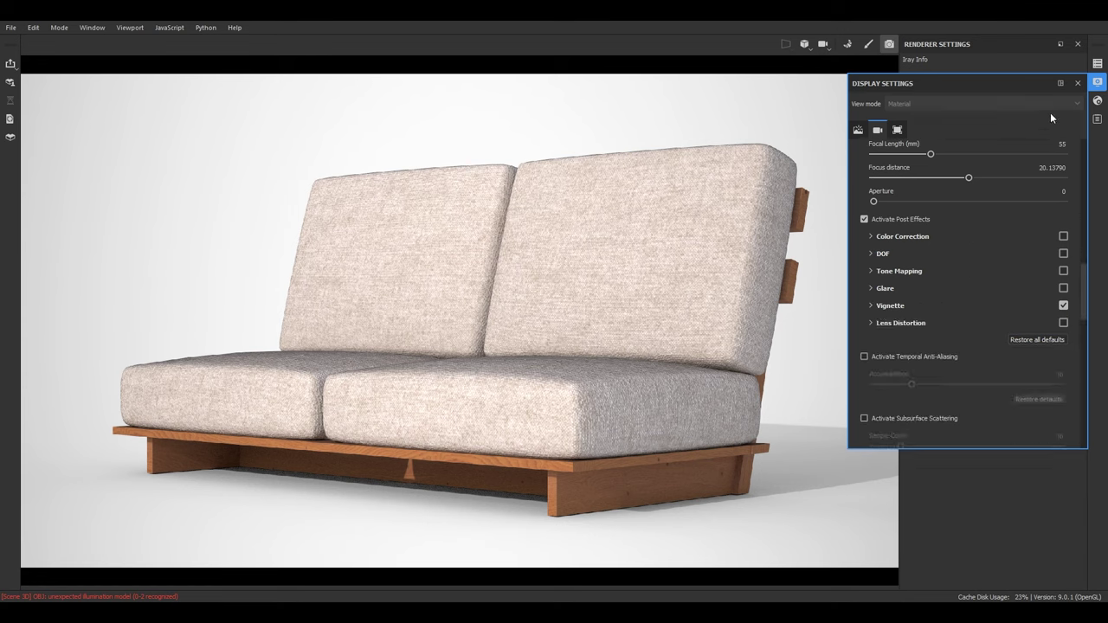
pyautogui.click(1097, 84)
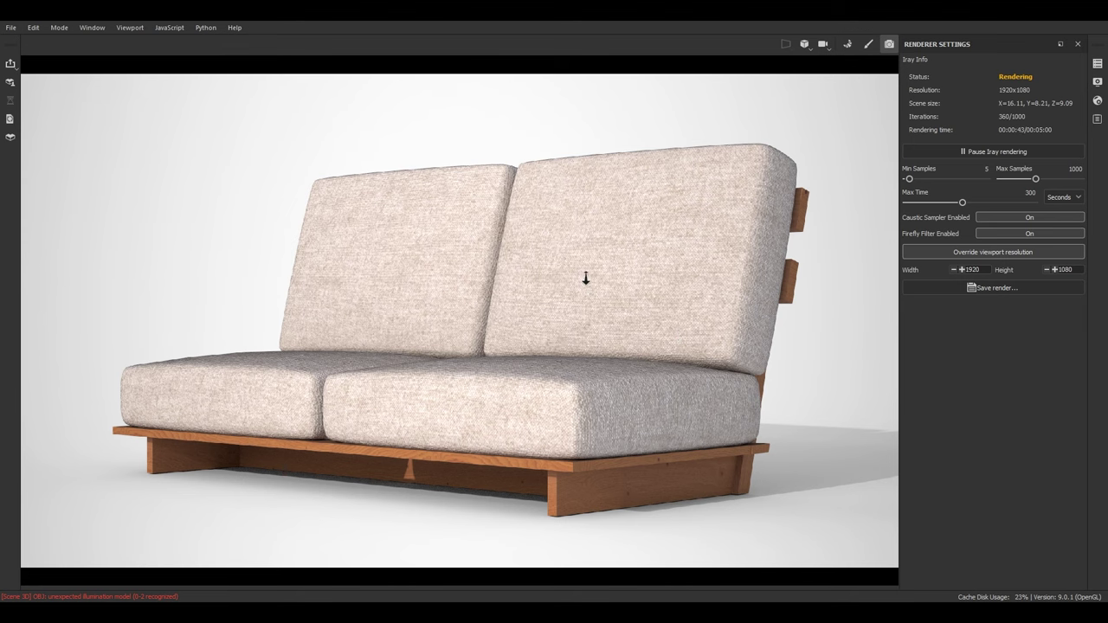
pyautogui.keyDown('alt'); pyautogui.moveTo(586, 278); pyautogui.dragTo(587, 284, button='right'); pyautogui.keyUp('alt')
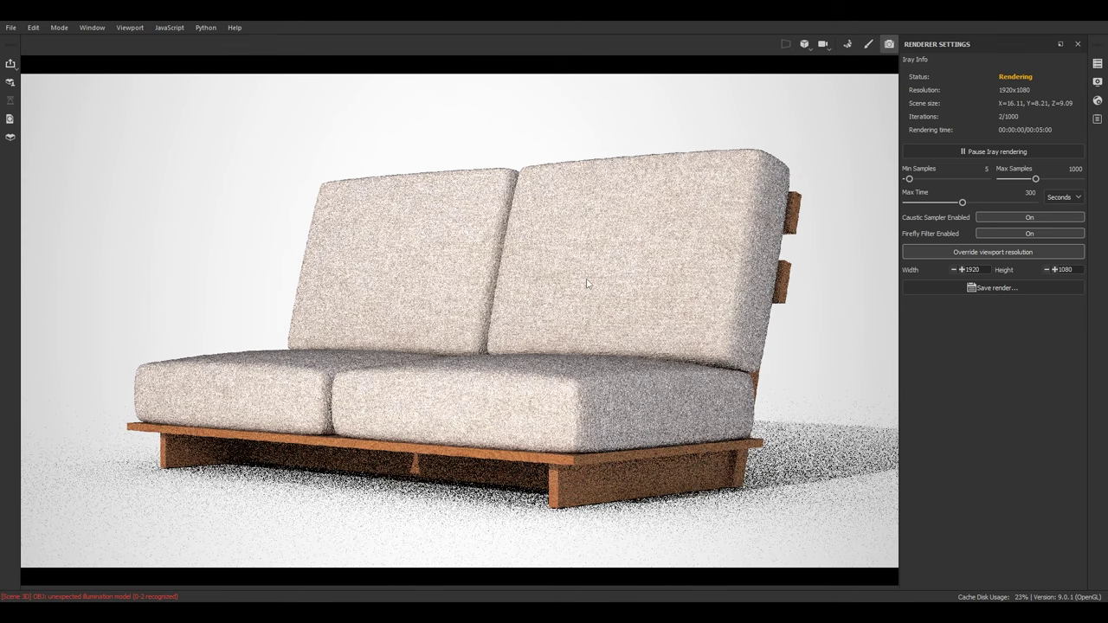